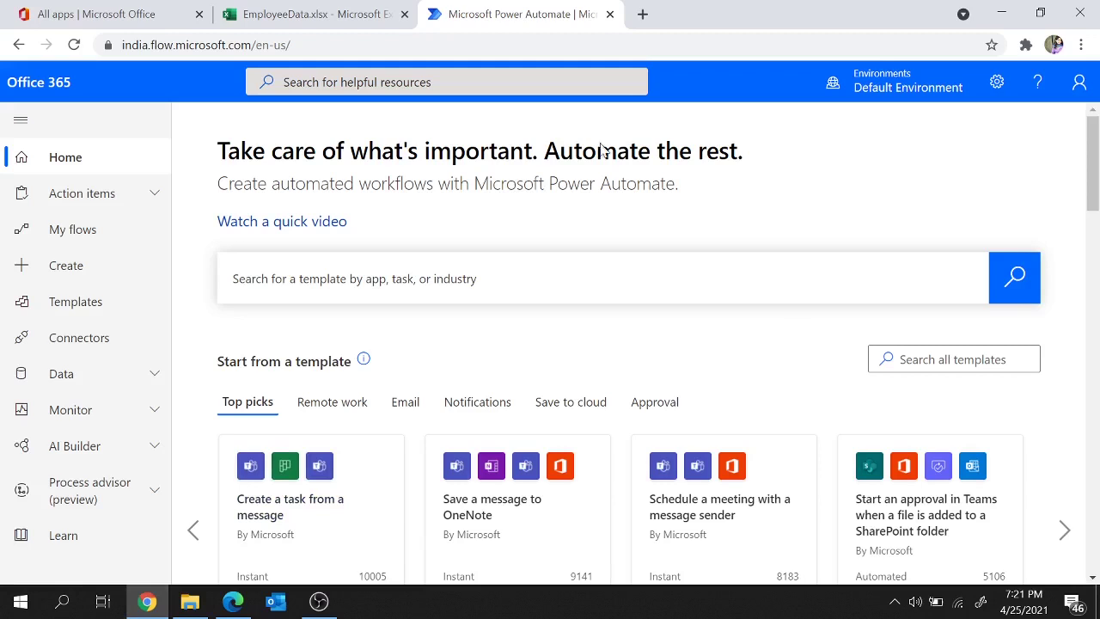
Step: Switch to the EmployeeData.xlsx workbook to view the five-row employee table
left_click(271, 12)
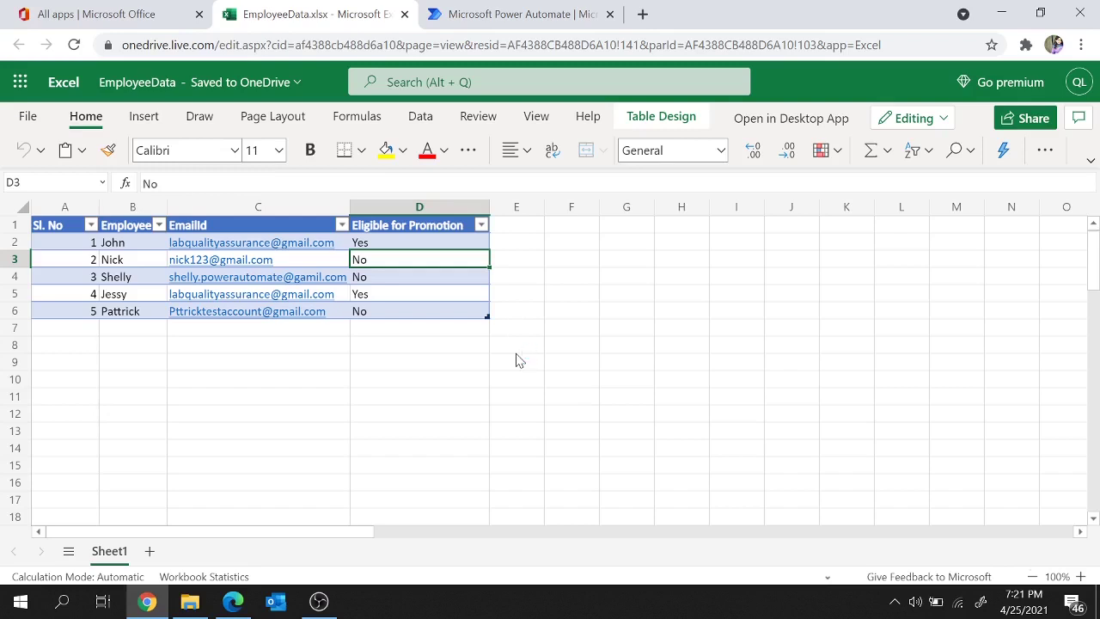
left_click(65, 207)
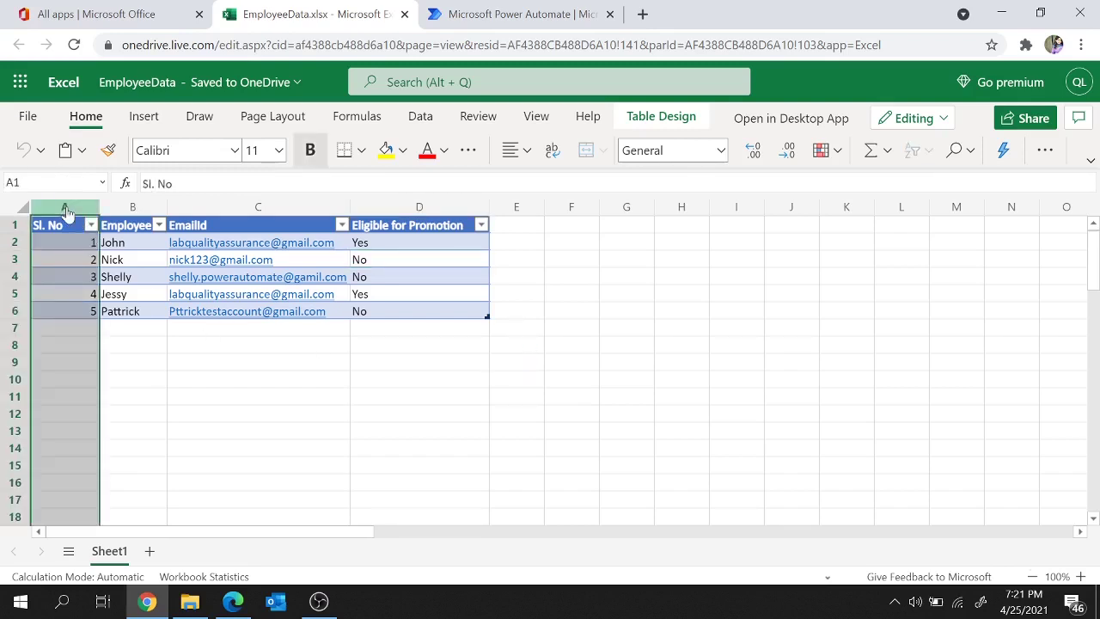
left_click(140, 213)
left_click(225, 211)
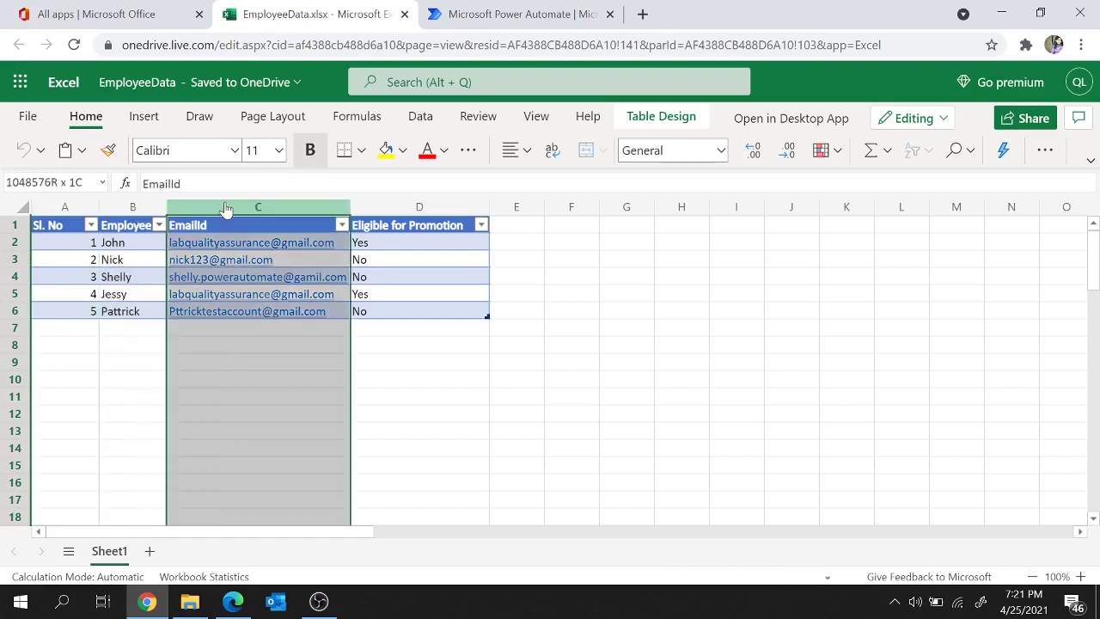
left_click(400, 213)
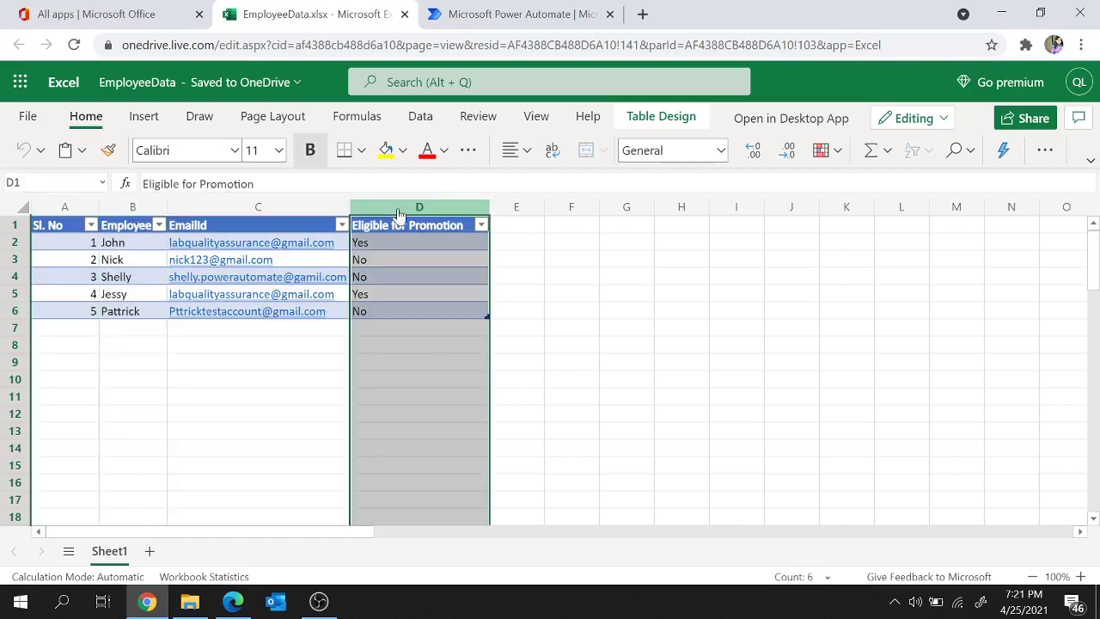
left_click(316, 352)
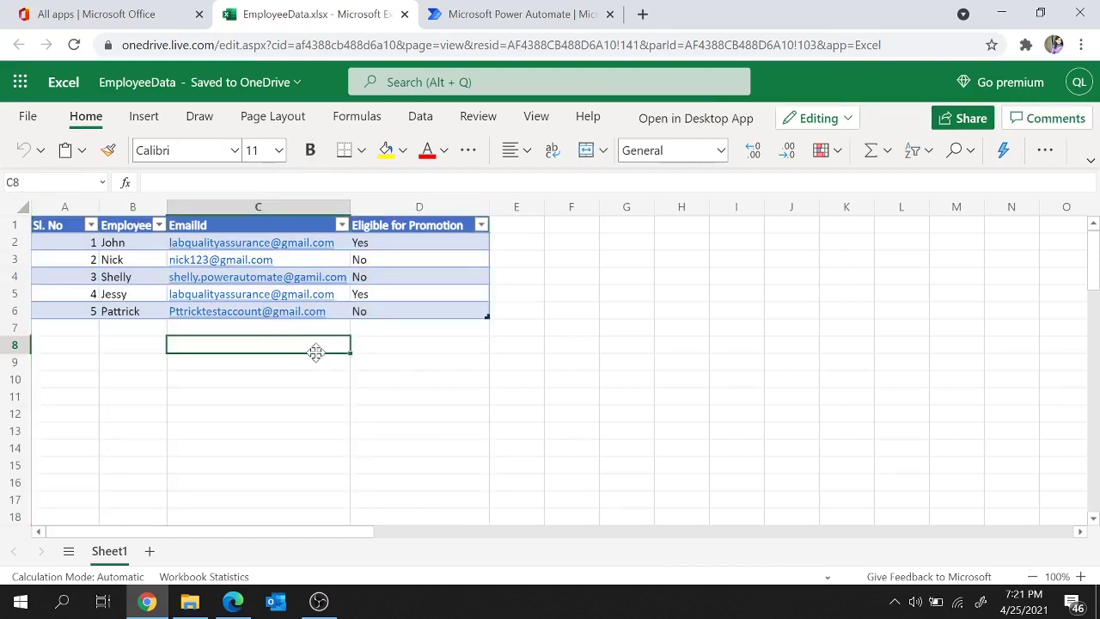
left_click(70, 247)
left_click_drag(71, 247, 393, 311)
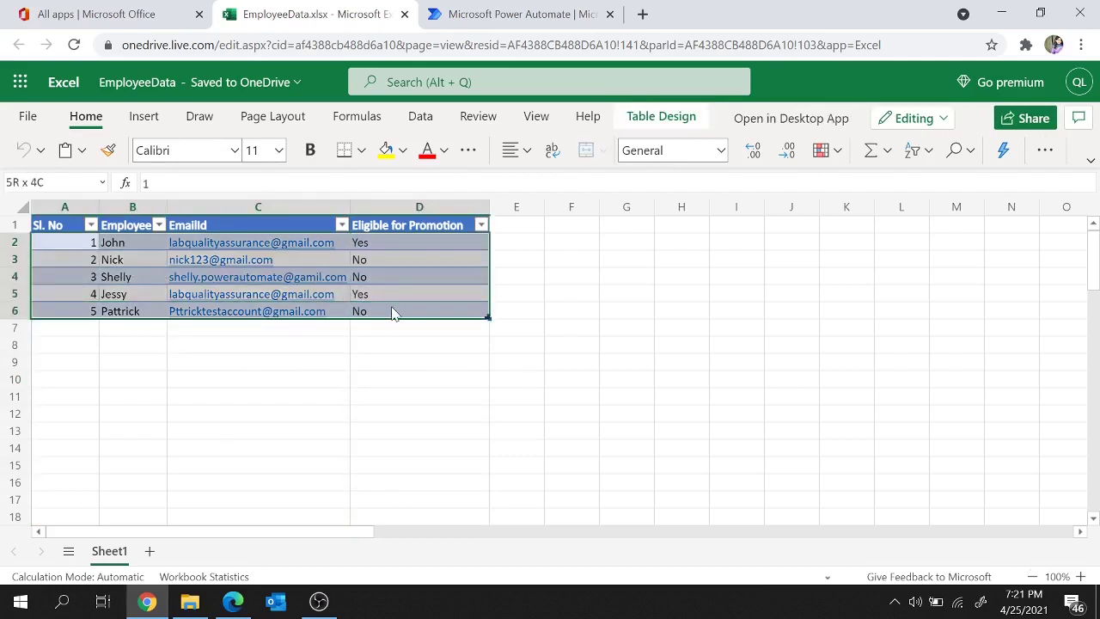
key("F2")
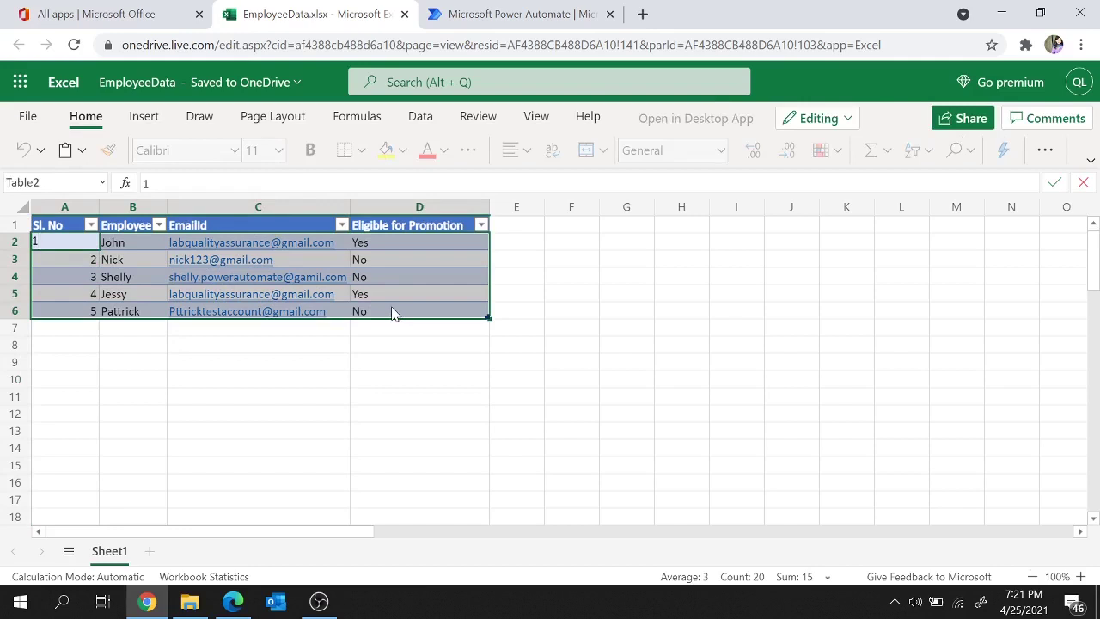
left_click(13, 243)
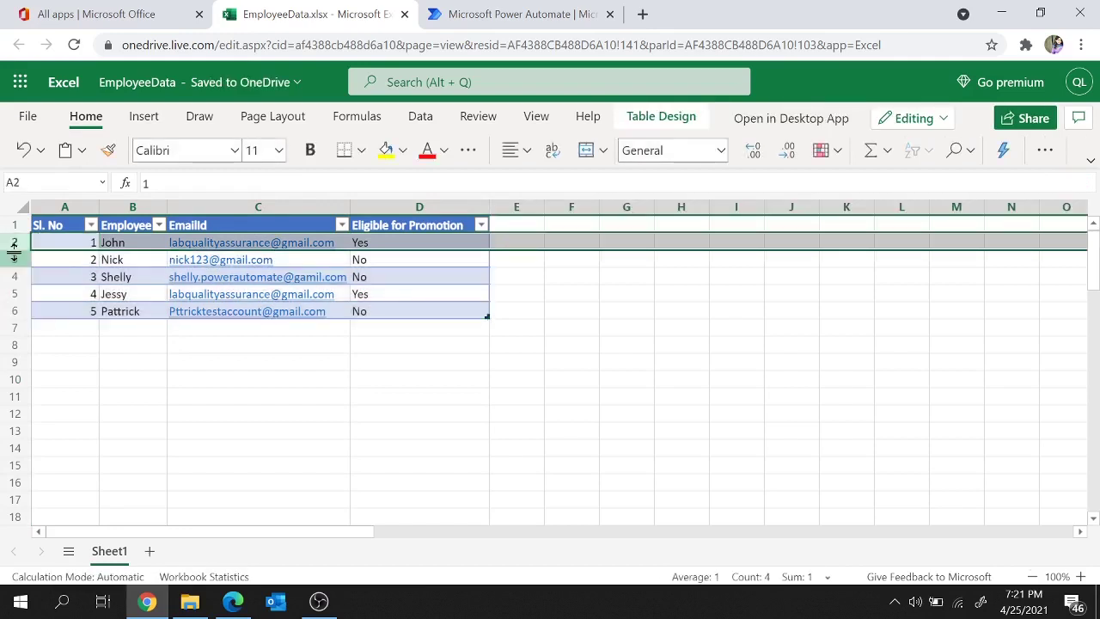
left_click(15, 261)
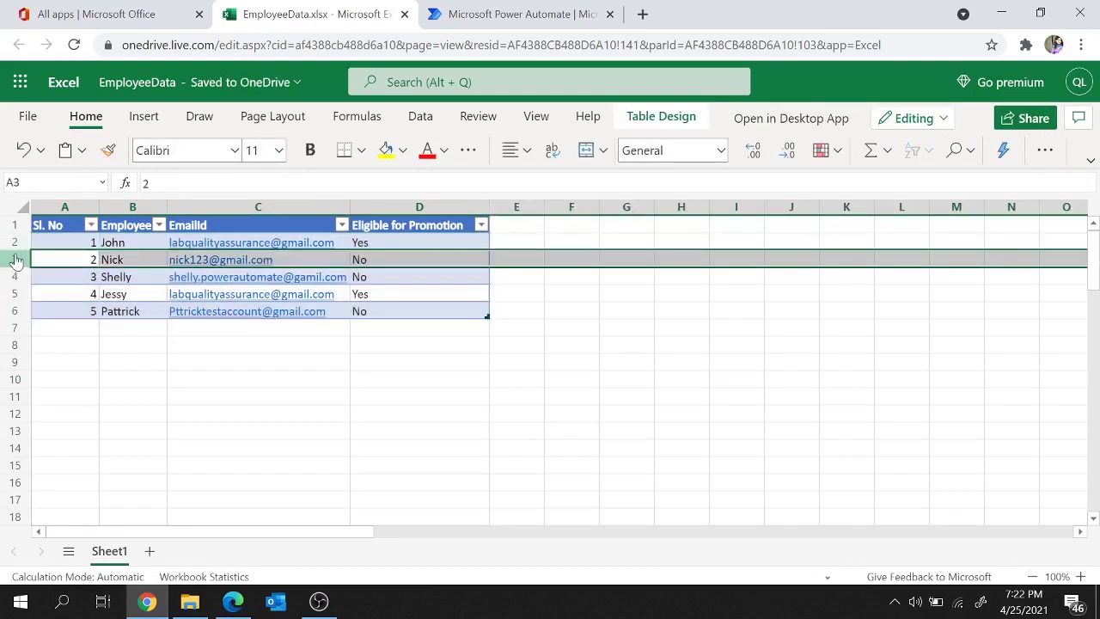
left_click(416, 244)
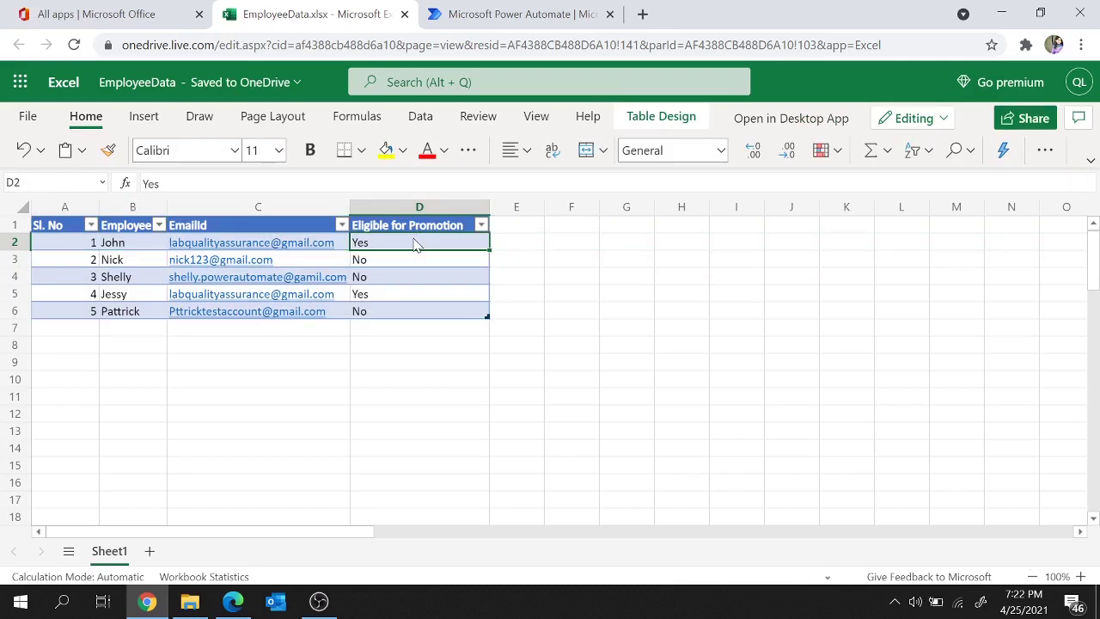
key("Left")
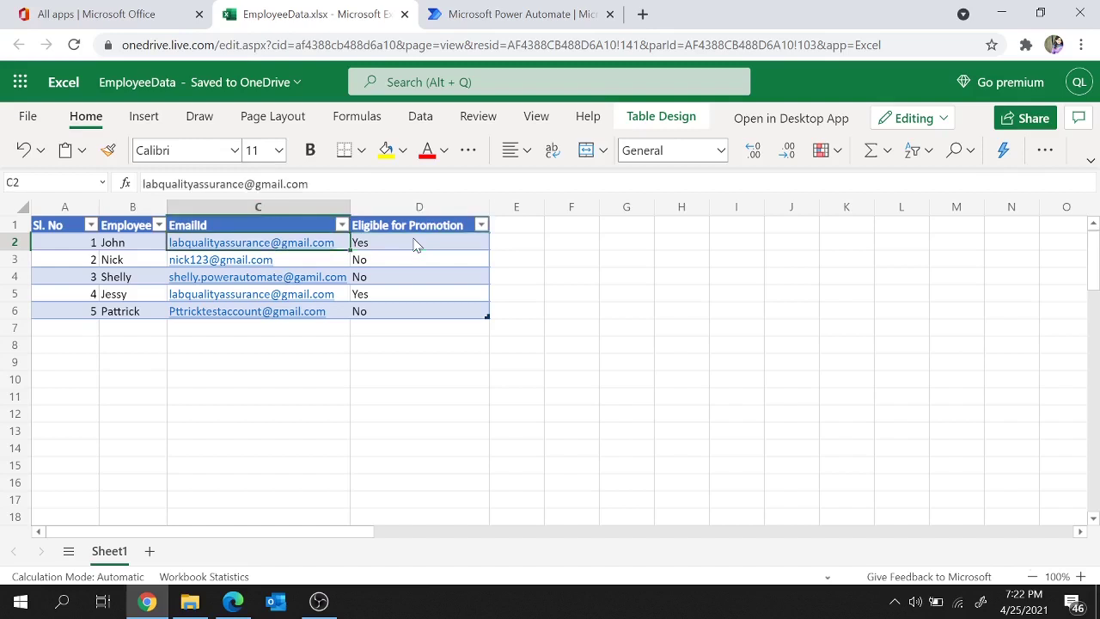
left_click(384, 269)
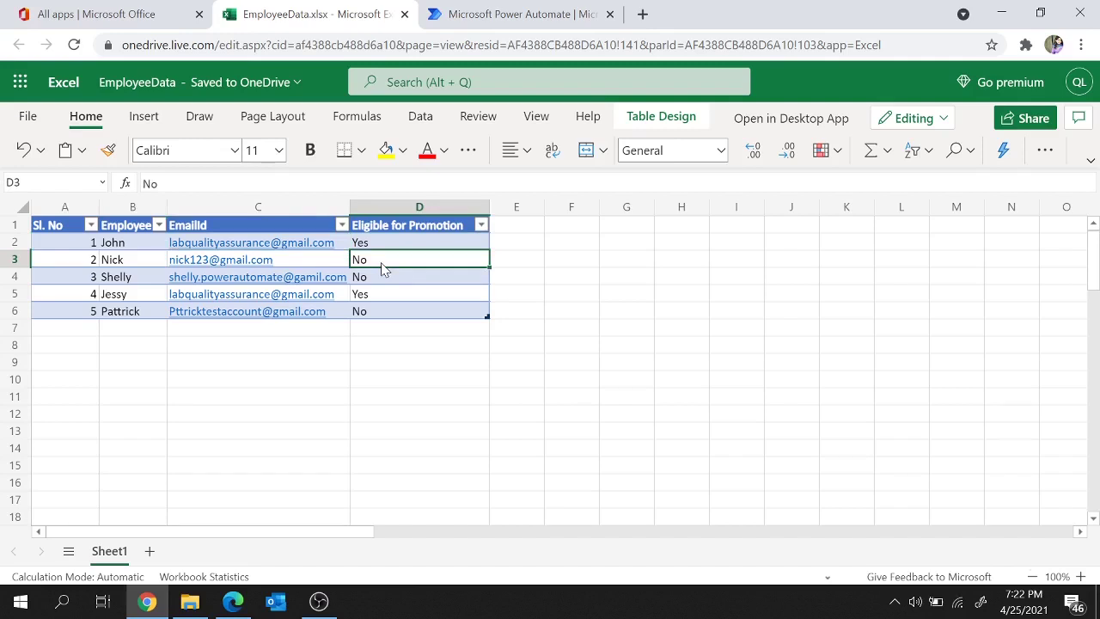
Step: Create an instant cloud flow named ReadExcelandSendEmail using the Manually trigger a flow trigger
left_click(491, 7)
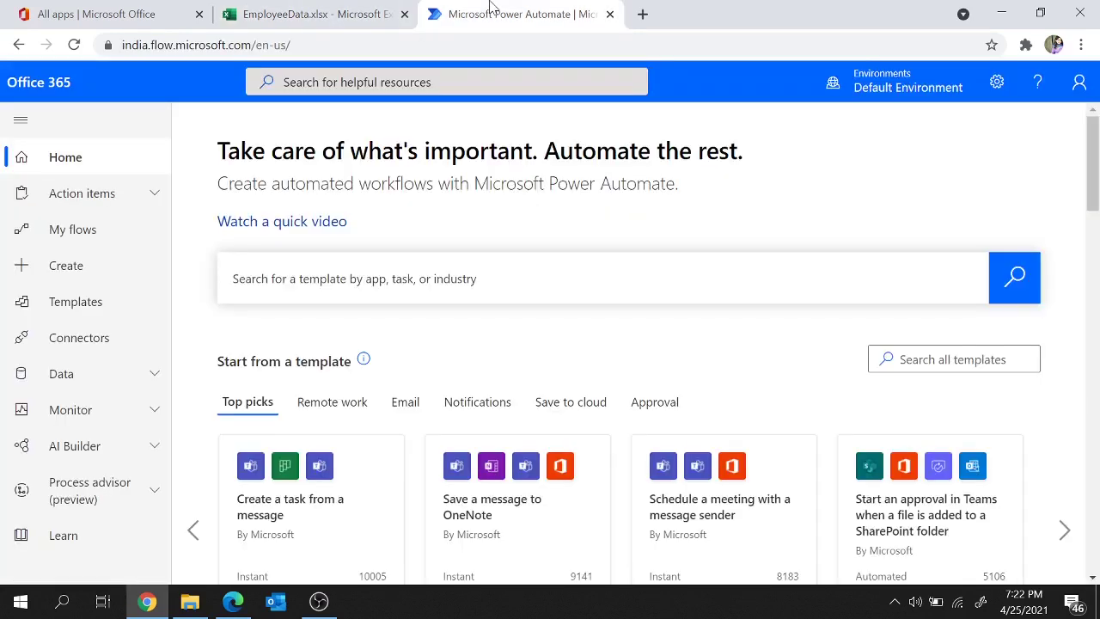
left_click(76, 272)
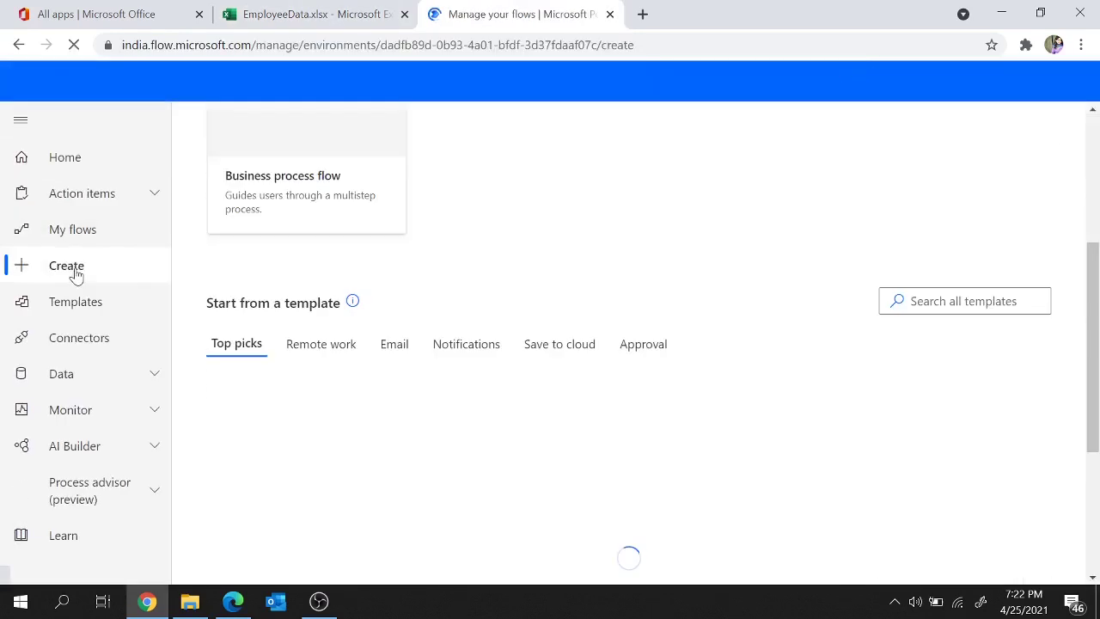
scroll(630, 301, "up", 3)
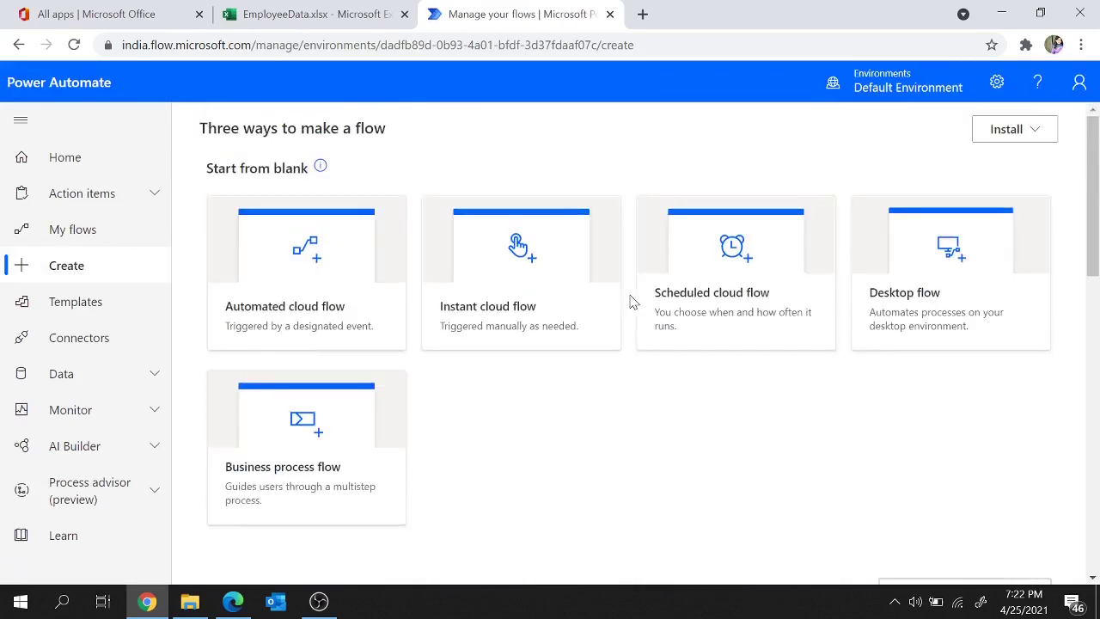
left_click(474, 320)
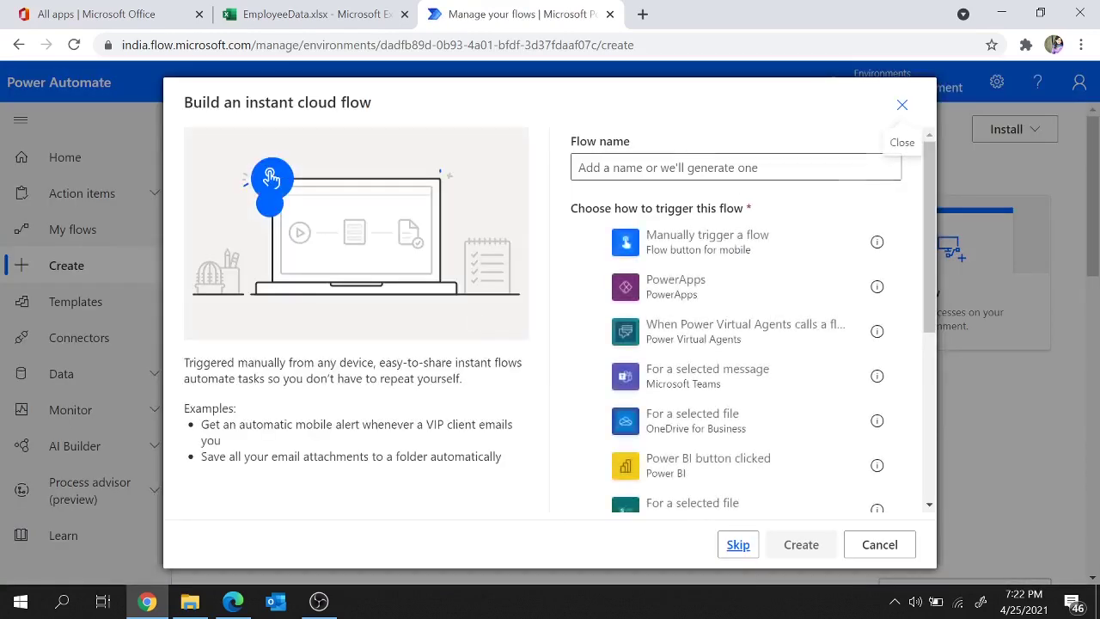
left_click(653, 168)
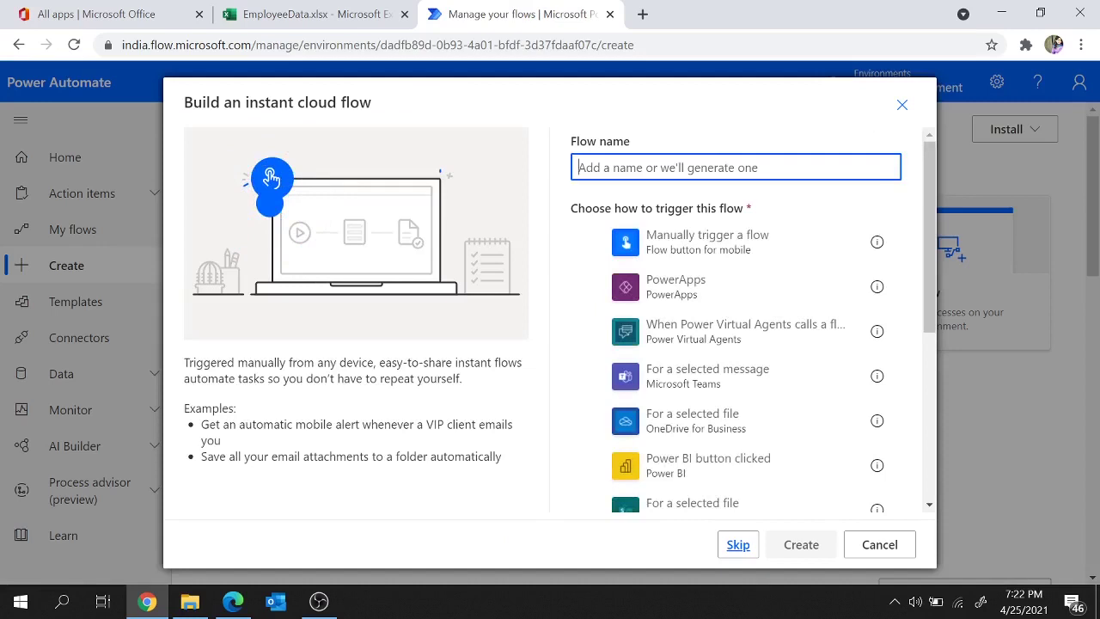
type("ReadEx")
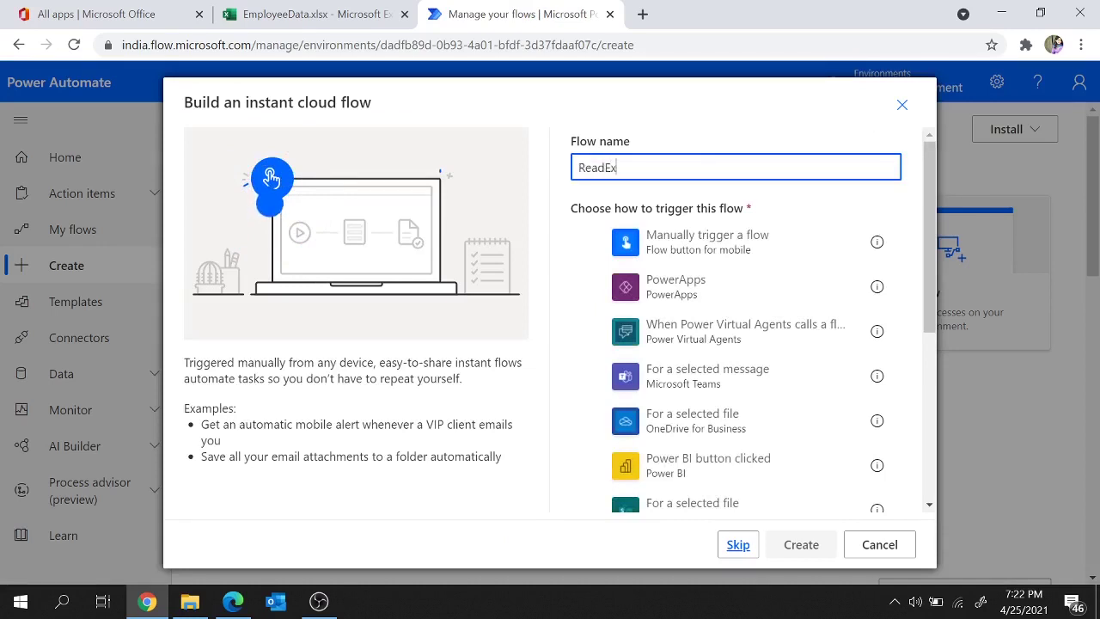
type("celandSendEmail")
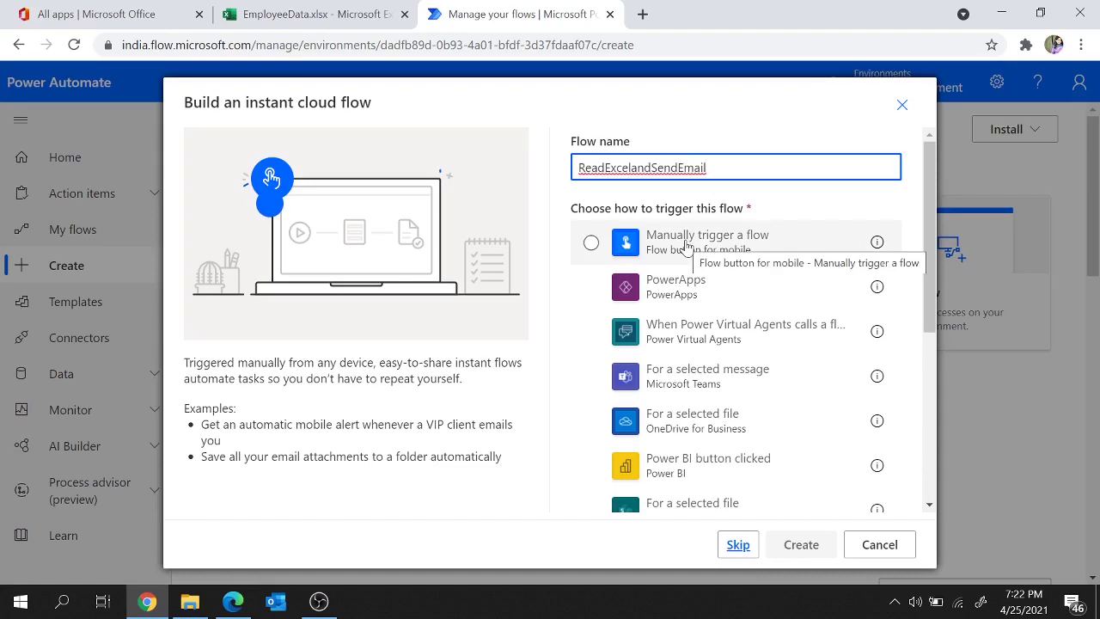
left_click(685, 248)
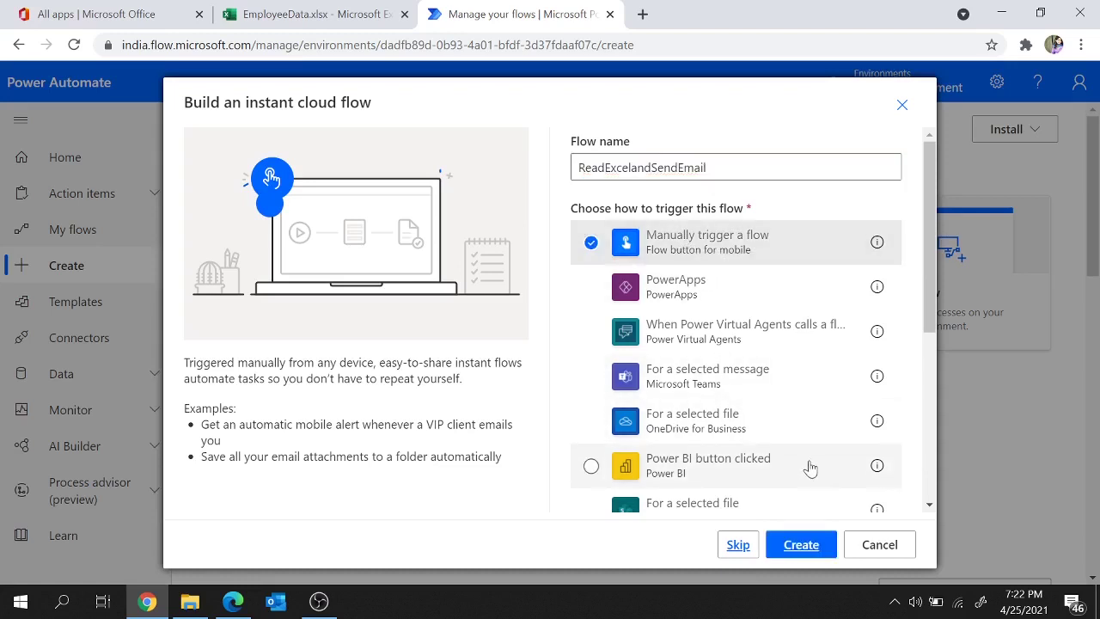
left_click(804, 553)
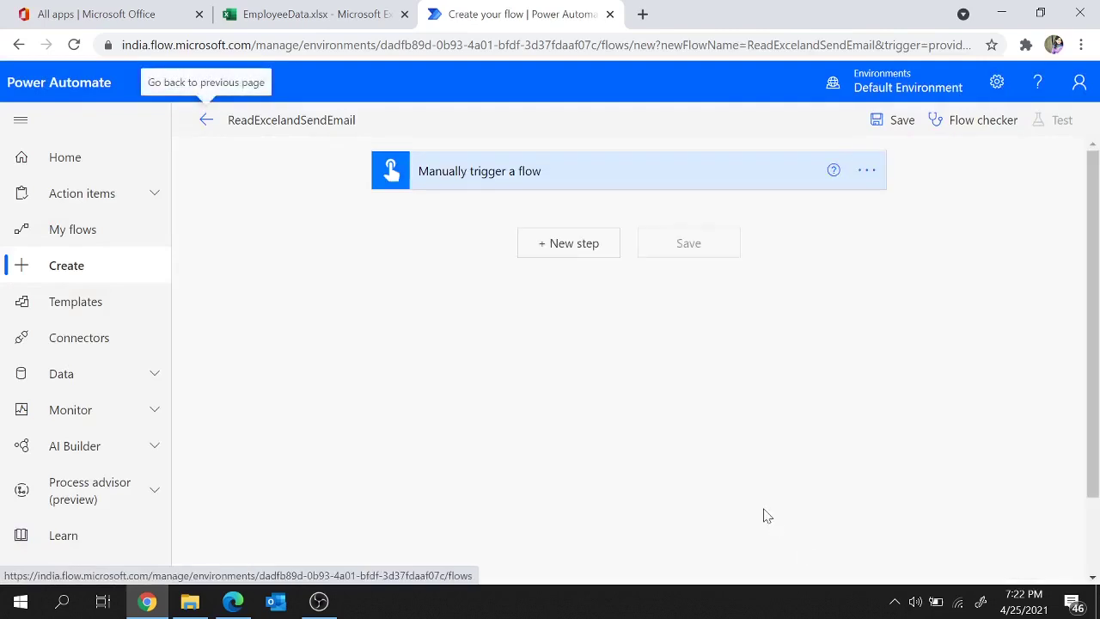
Step: Add the Excel Online (OneDrive) 'List rows present in a table' action after the manual trigger
left_click(559, 244)
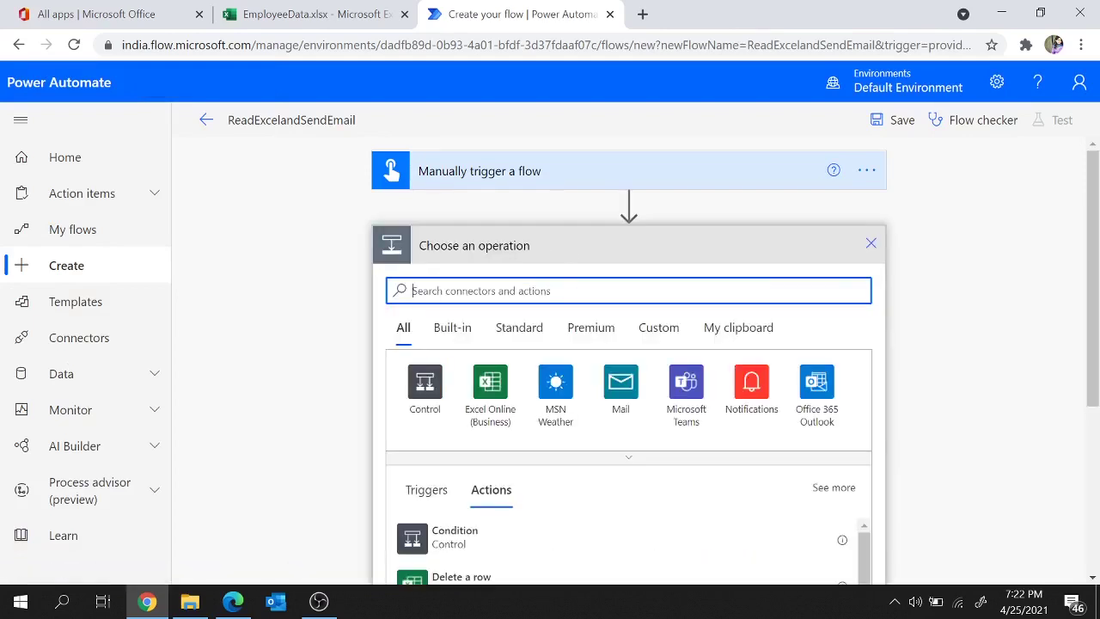
type("excel")
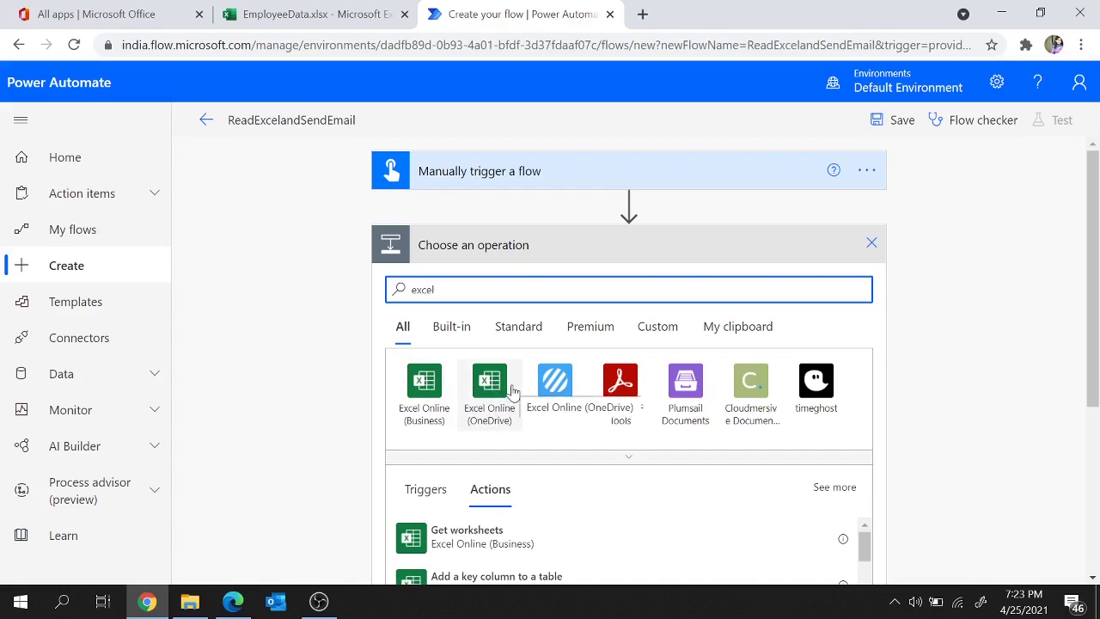
left_click(513, 391)
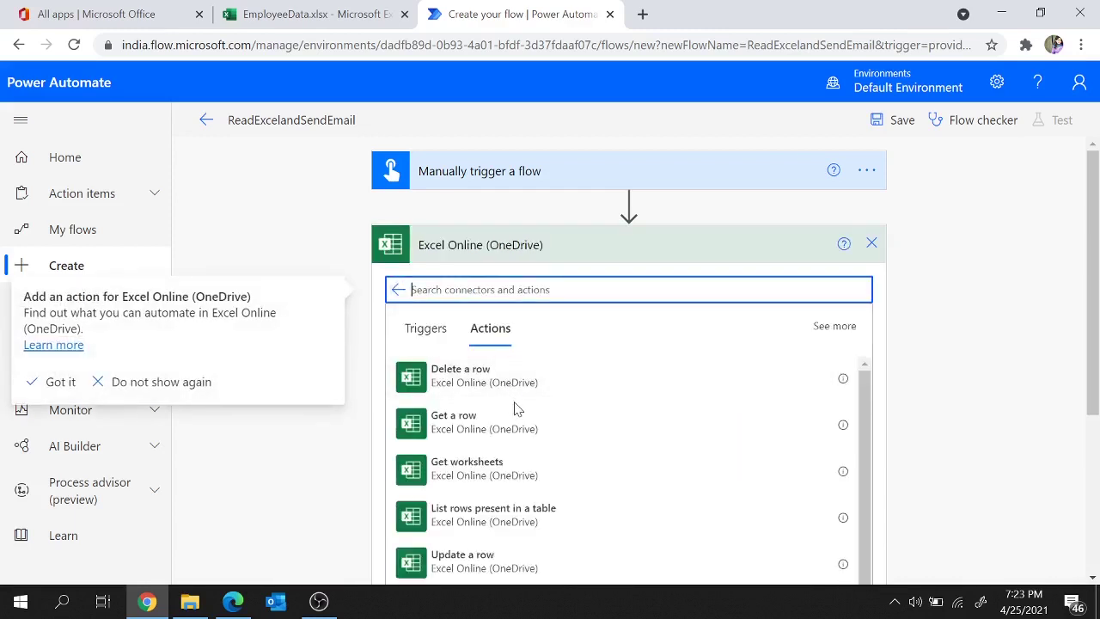
scroll(516, 503, "down", 2)
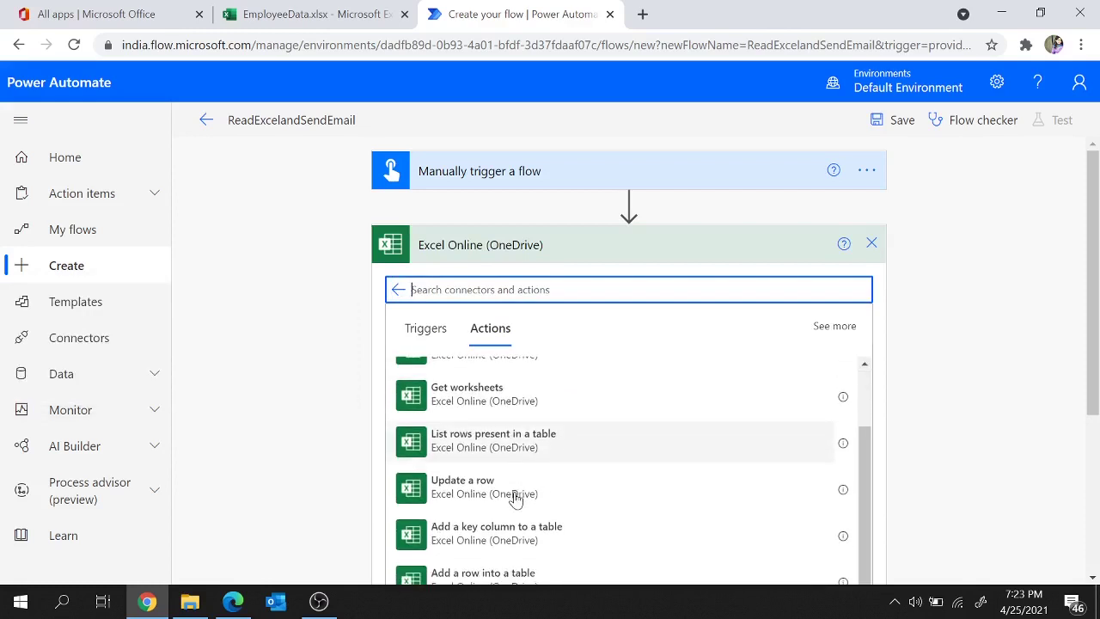
scroll(516, 499, "up", 1)
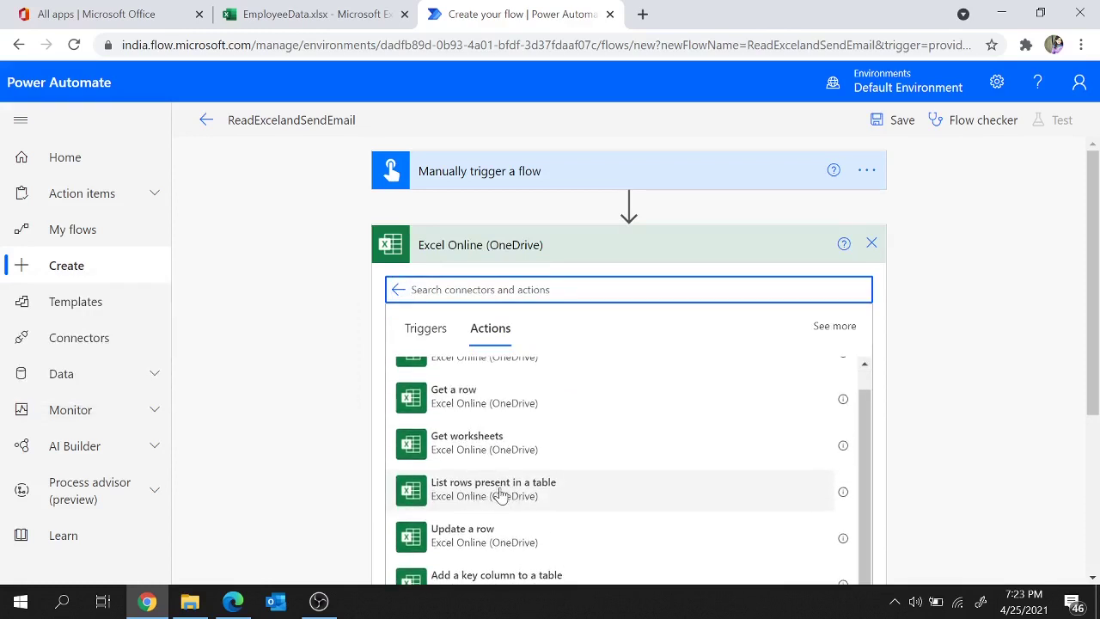
left_click(502, 494)
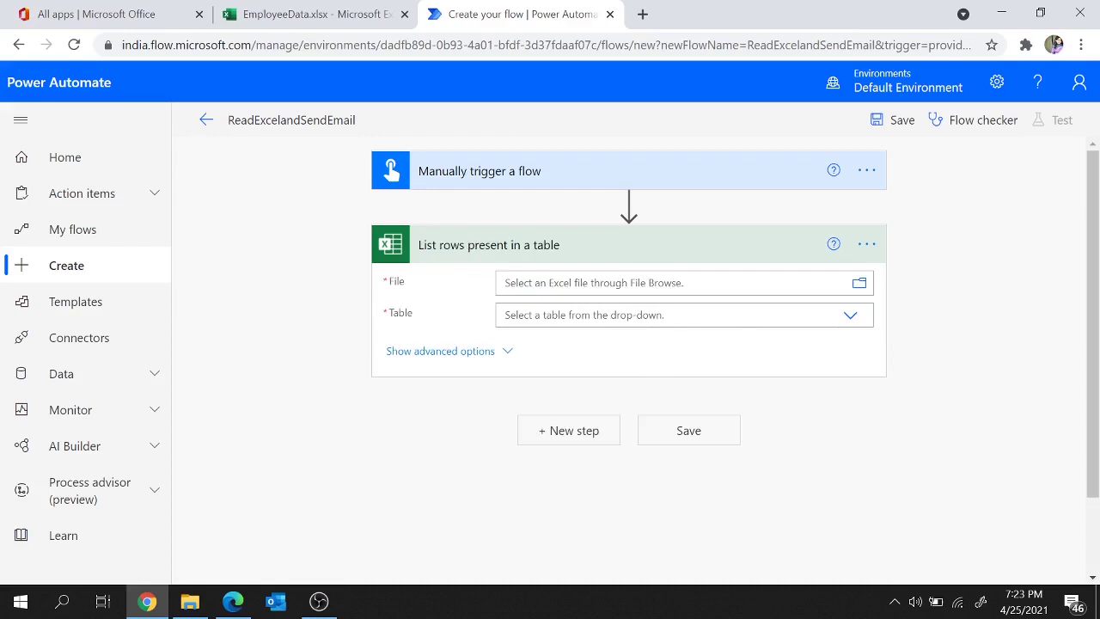
Step: Locate EmployeeData.xlsx in the OneDrive Documents folder, then return to the flow editor
left_click(300, 12)
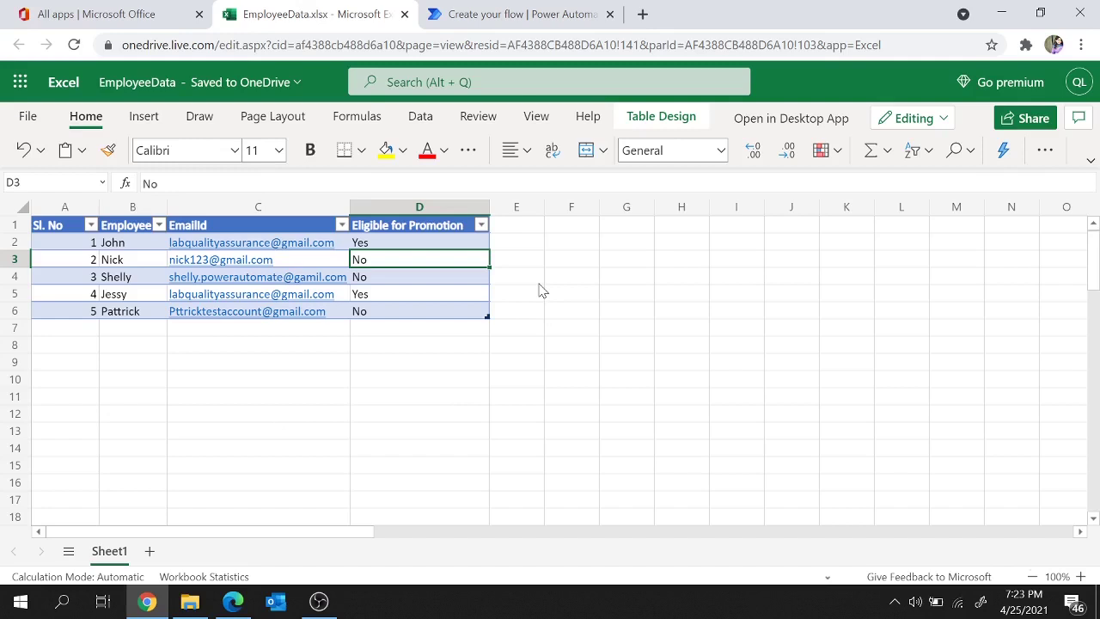
left_click(119, 10)
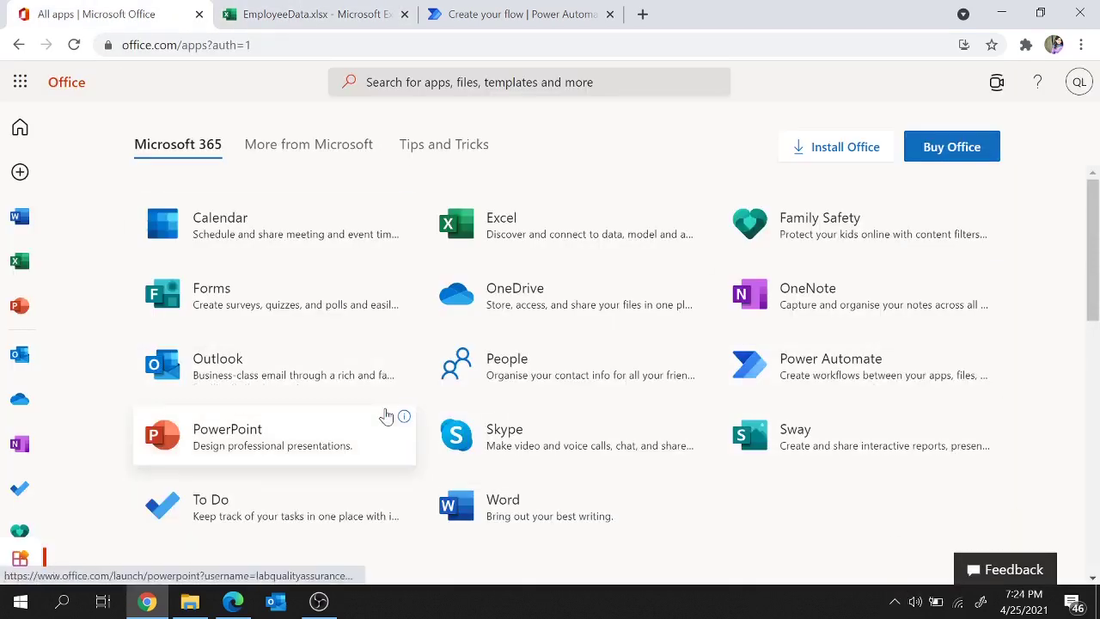
left_click(12, 406)
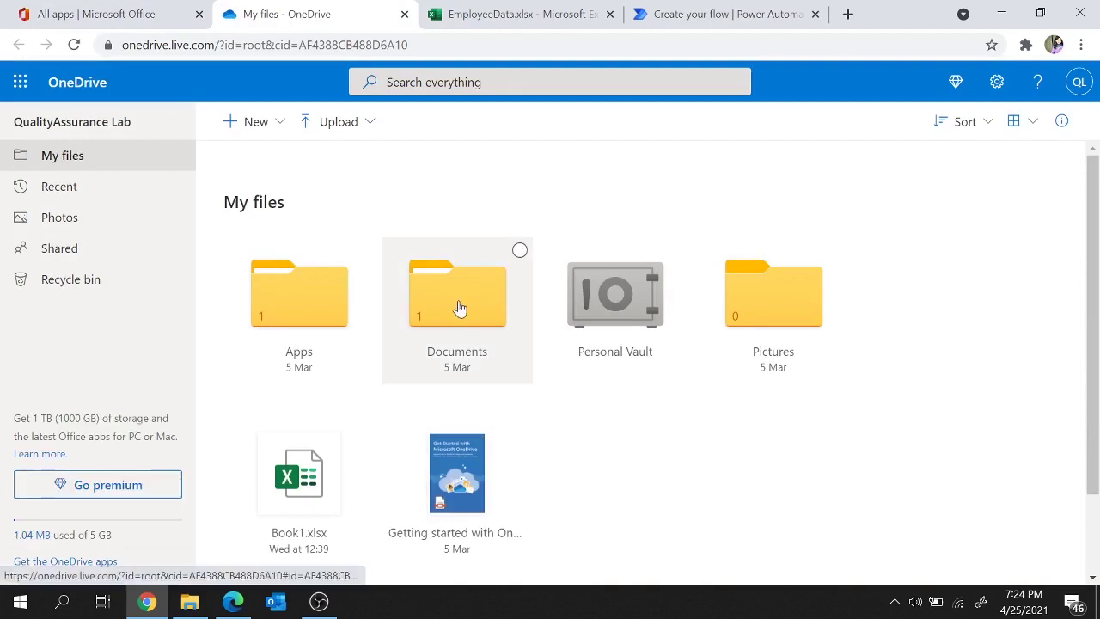
left_click(457, 307)
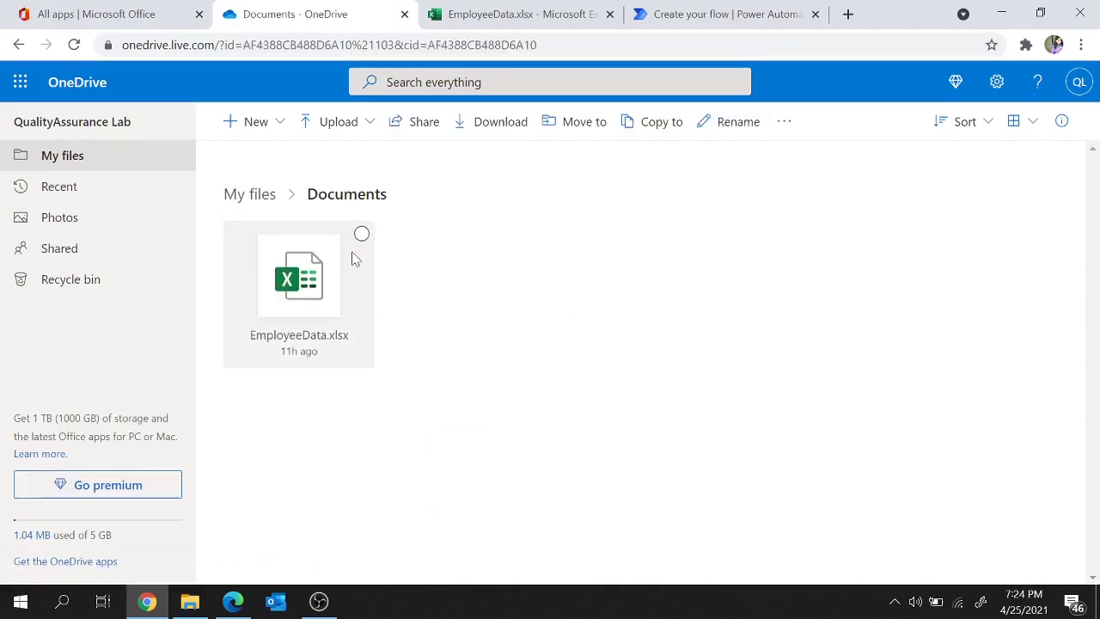
left_click(589, 8)
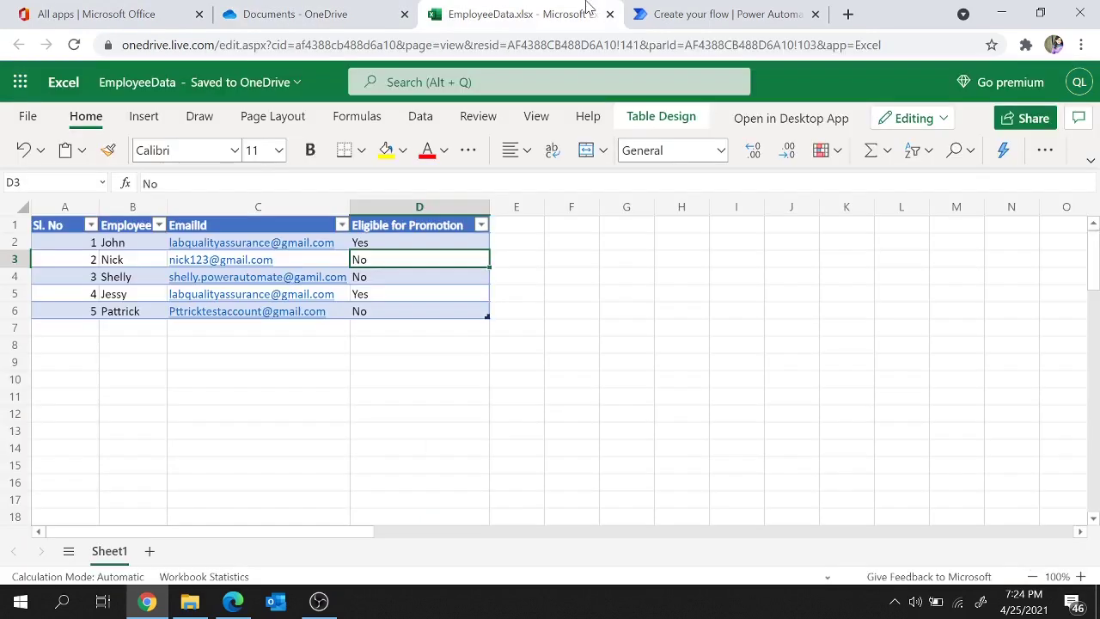
left_click(779, 9)
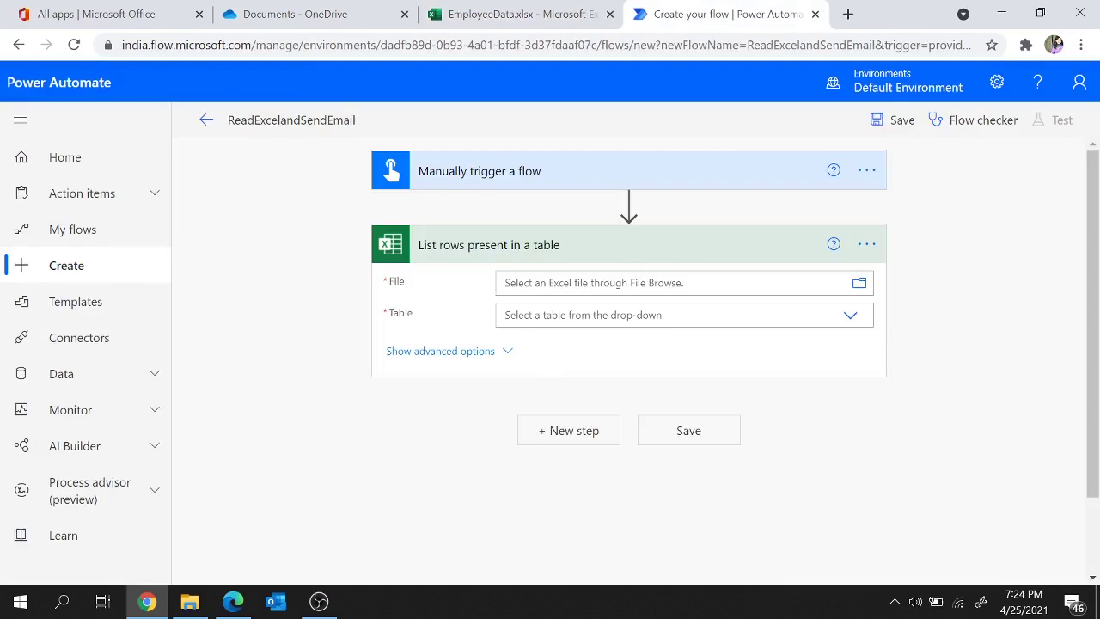
Step: Point the List rows step at /Documents/EmployeeData.xlsx and select Table2 as its table
left_click(861, 286)
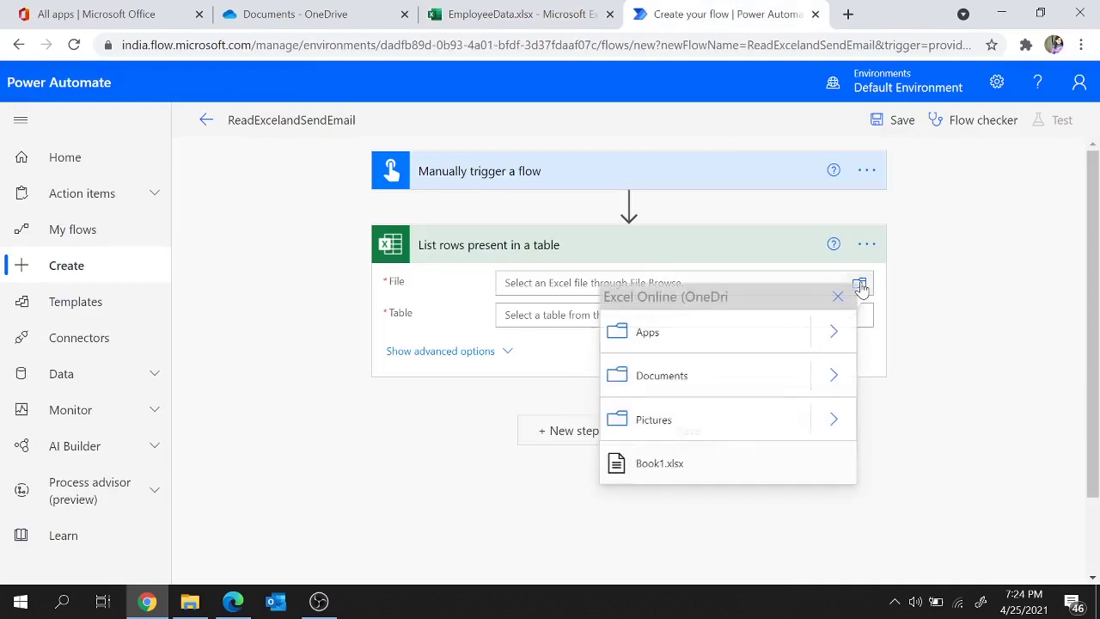
left_click(832, 379)
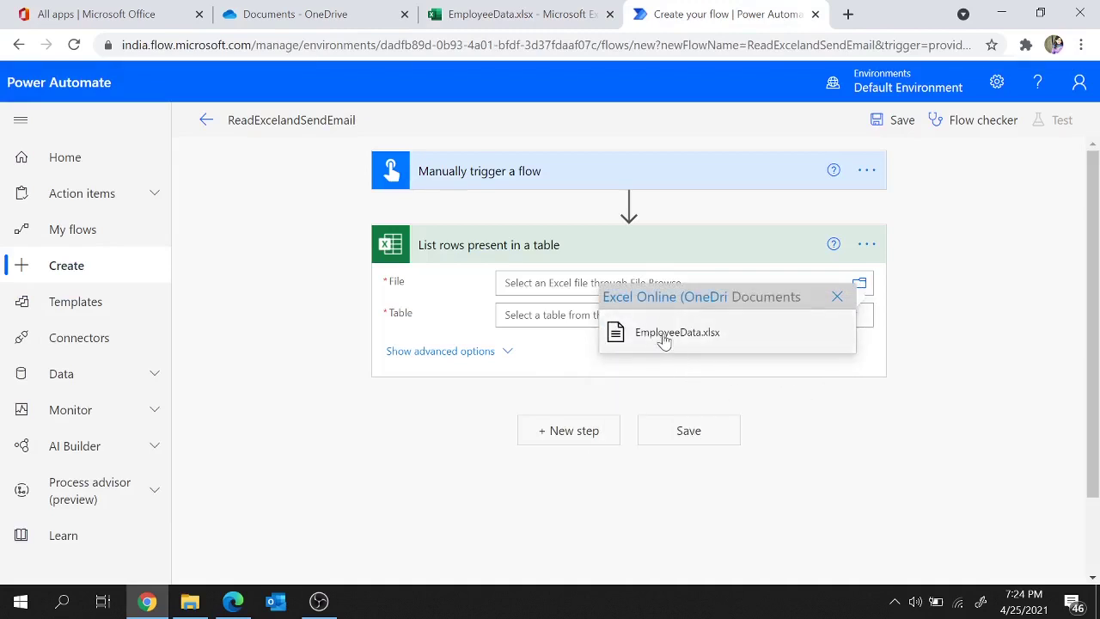
left_click(678, 335)
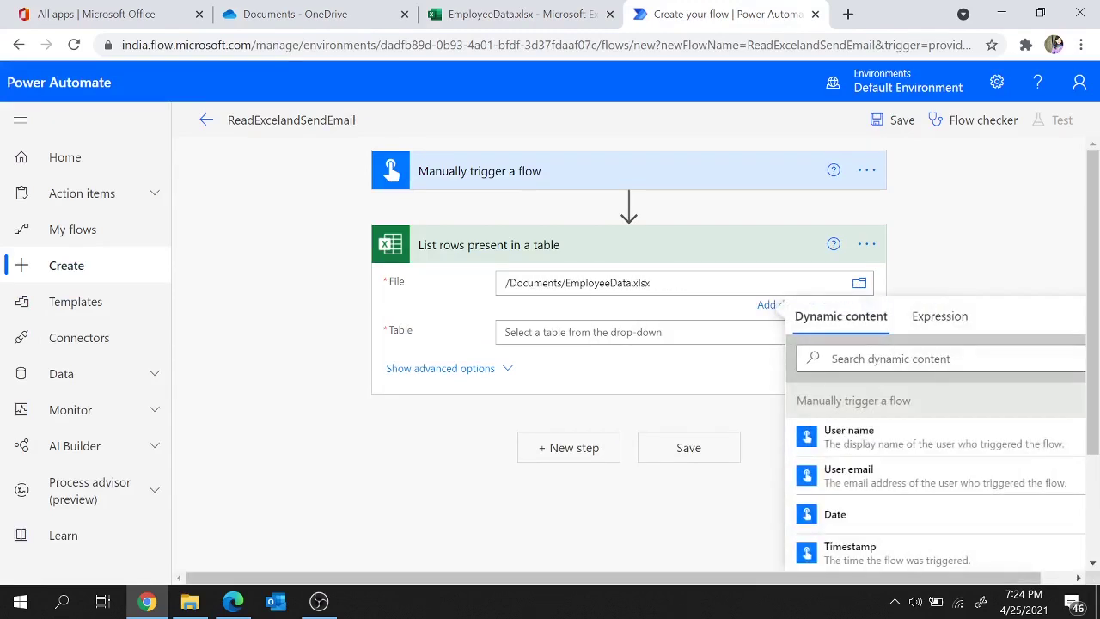
left_click(688, 333)
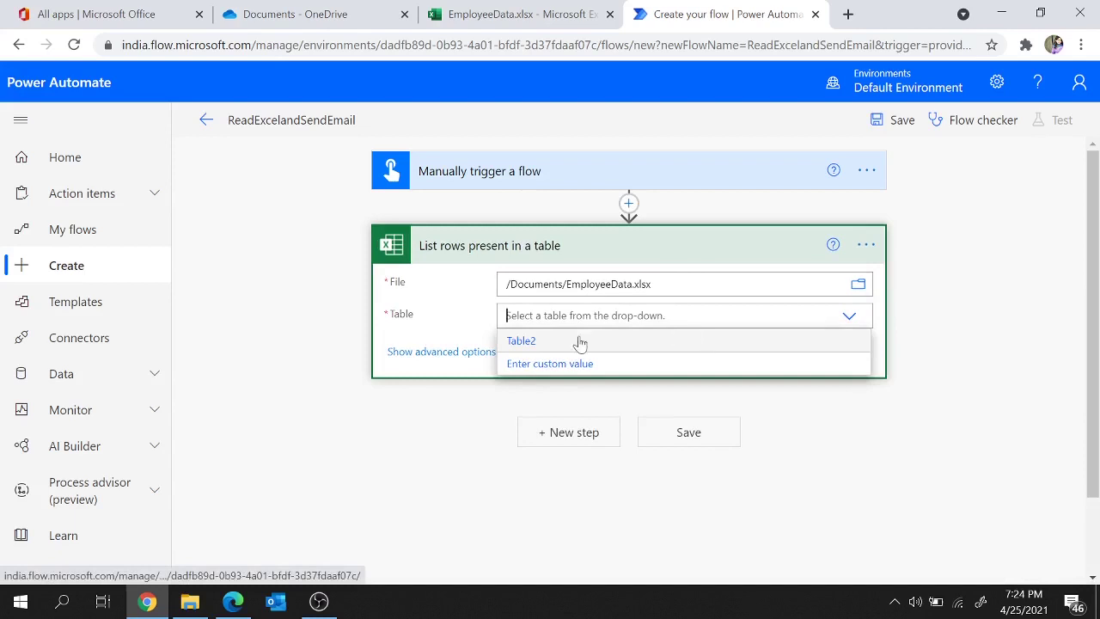
left_click(467, 10)
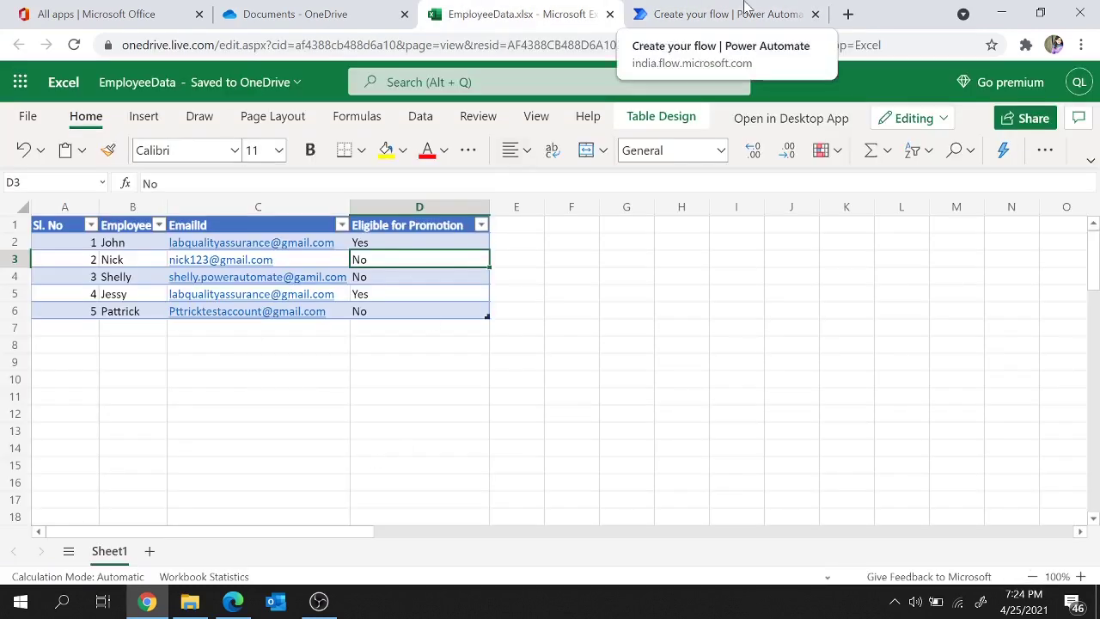
left_click(745, 8)
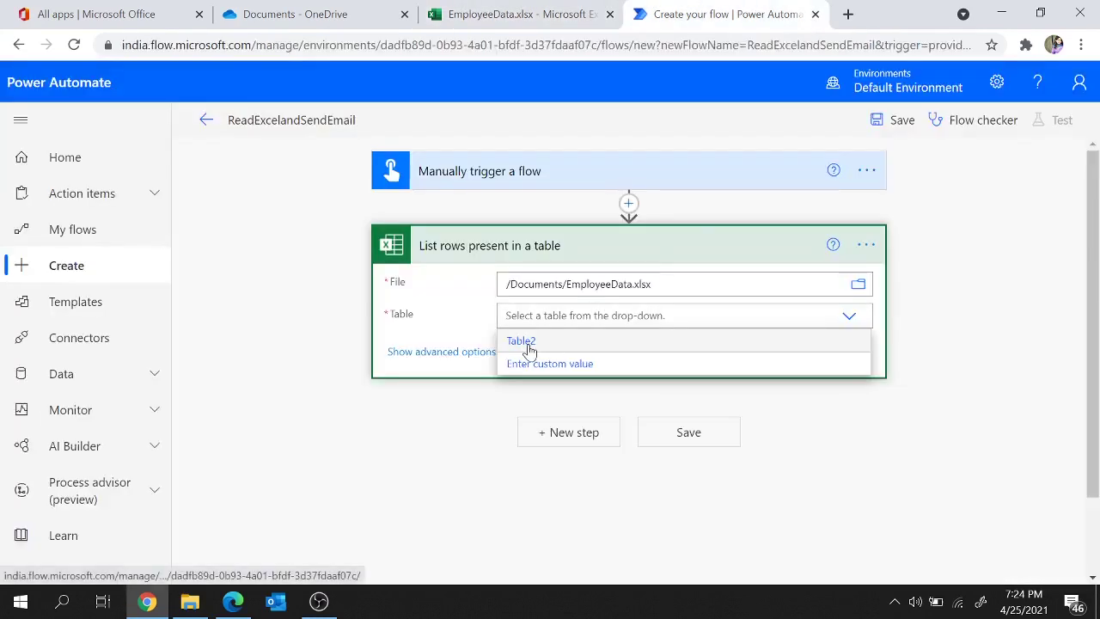
left_click(526, 344)
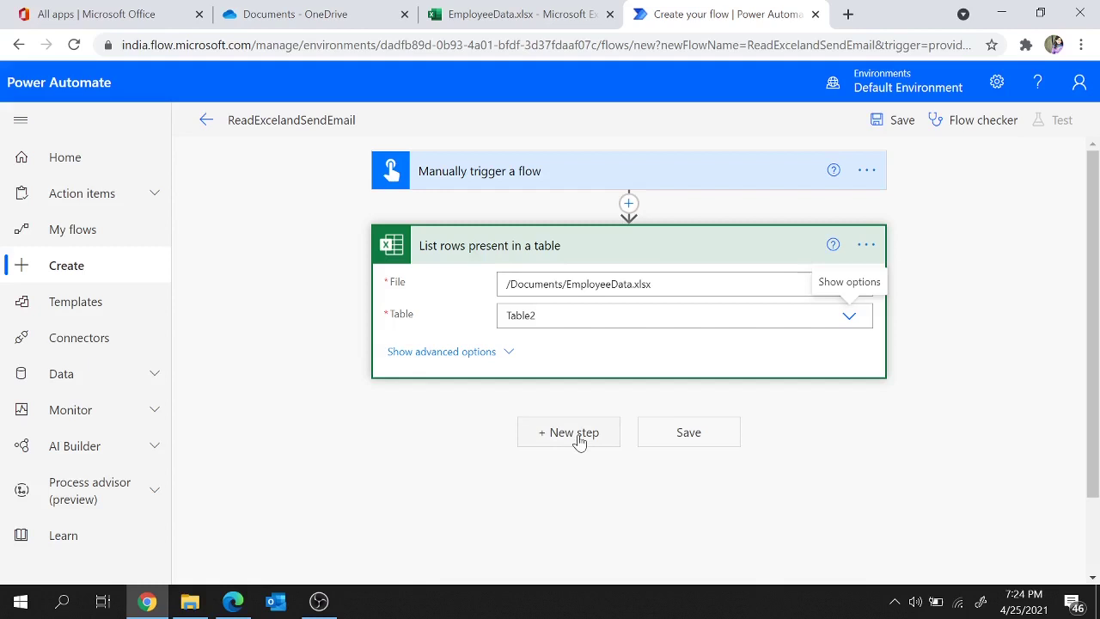
Step: Add a Control 'Apply to each' loop after the List rows step
left_click(578, 436)
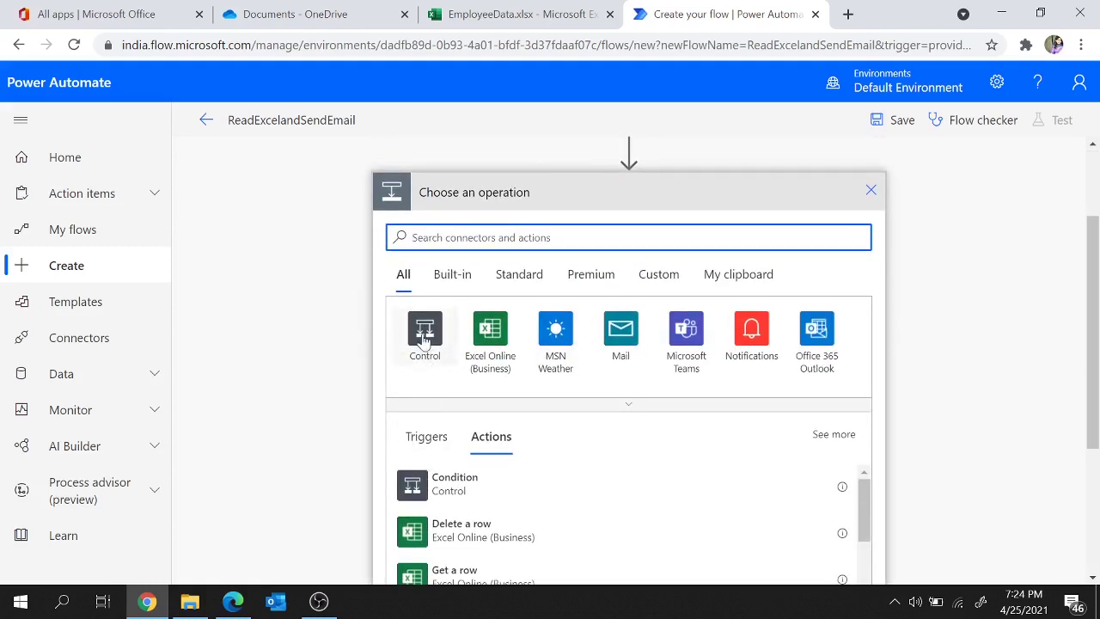
left_click(424, 335)
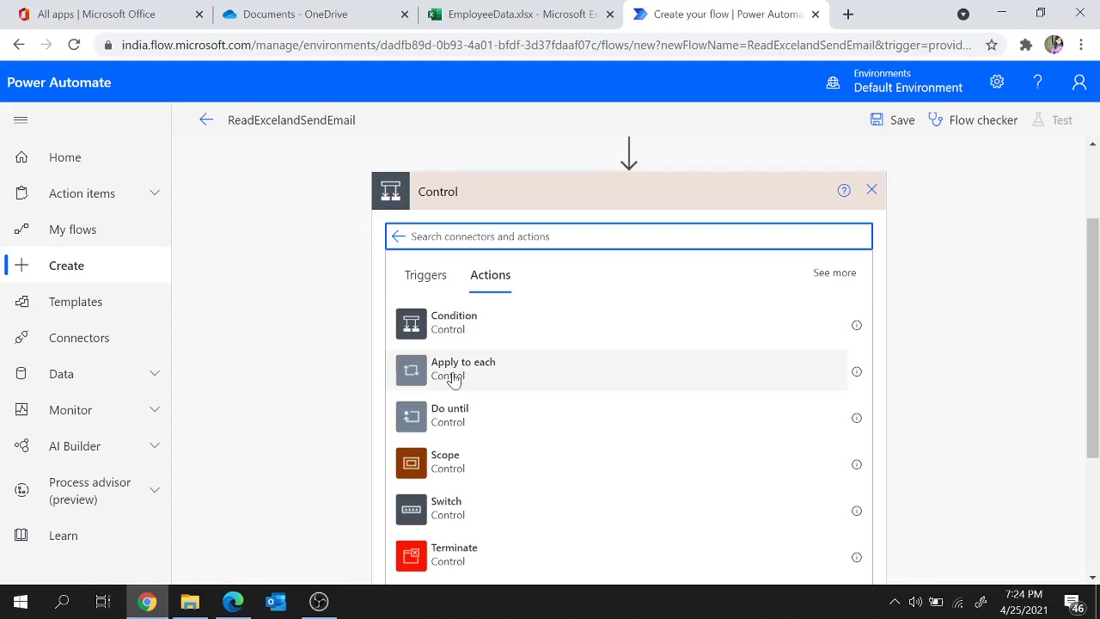
left_click(455, 374)
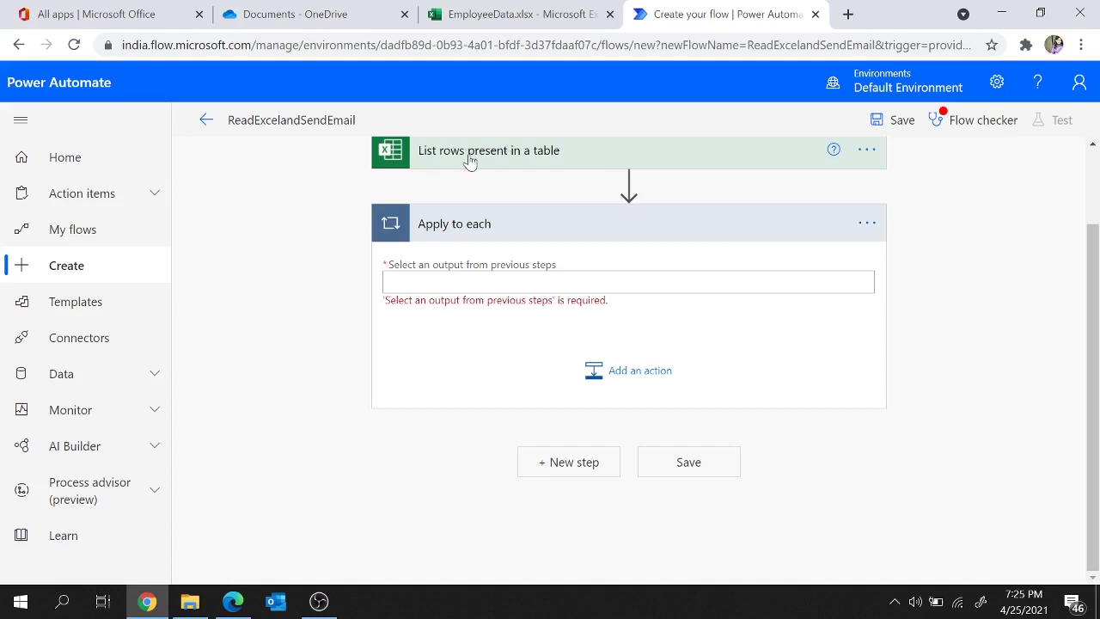
Step: Make the Apply to each loop iterate over the List rows 'value' output
scroll(469, 159, "up", 1)
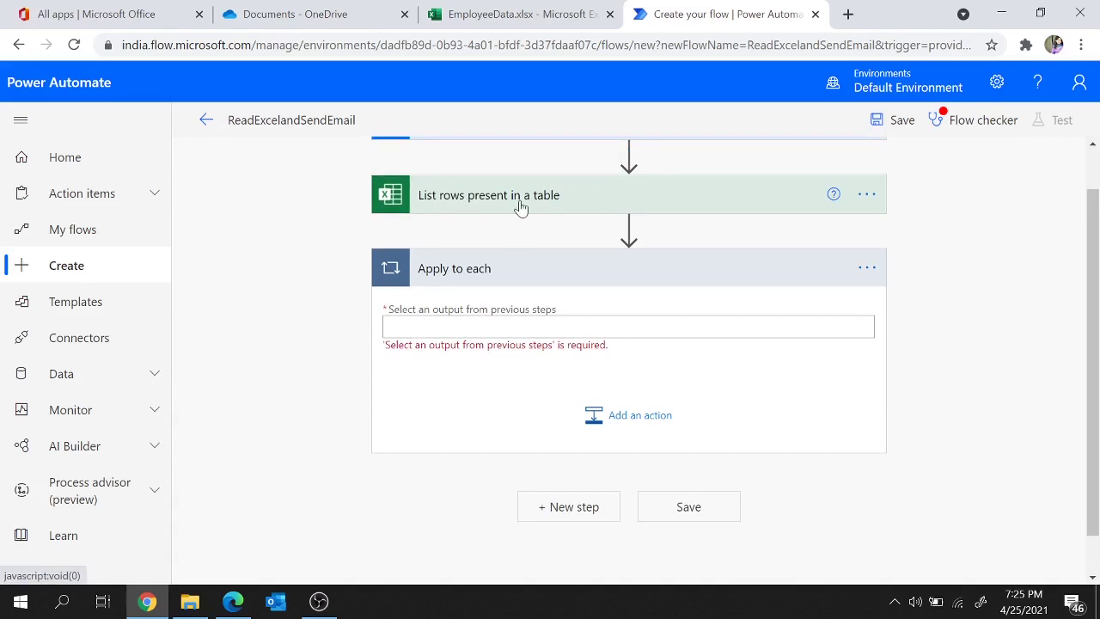
left_click(516, 327)
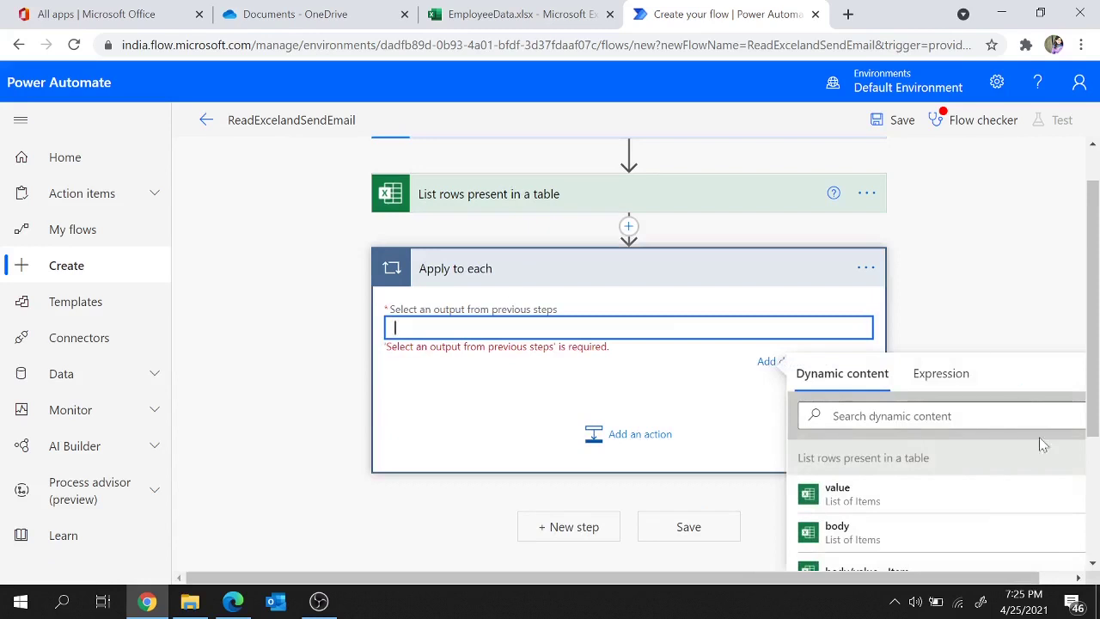
scroll(1026, 530, "down", 3)
scroll(1027, 530, "up", 3)
left_click(833, 499)
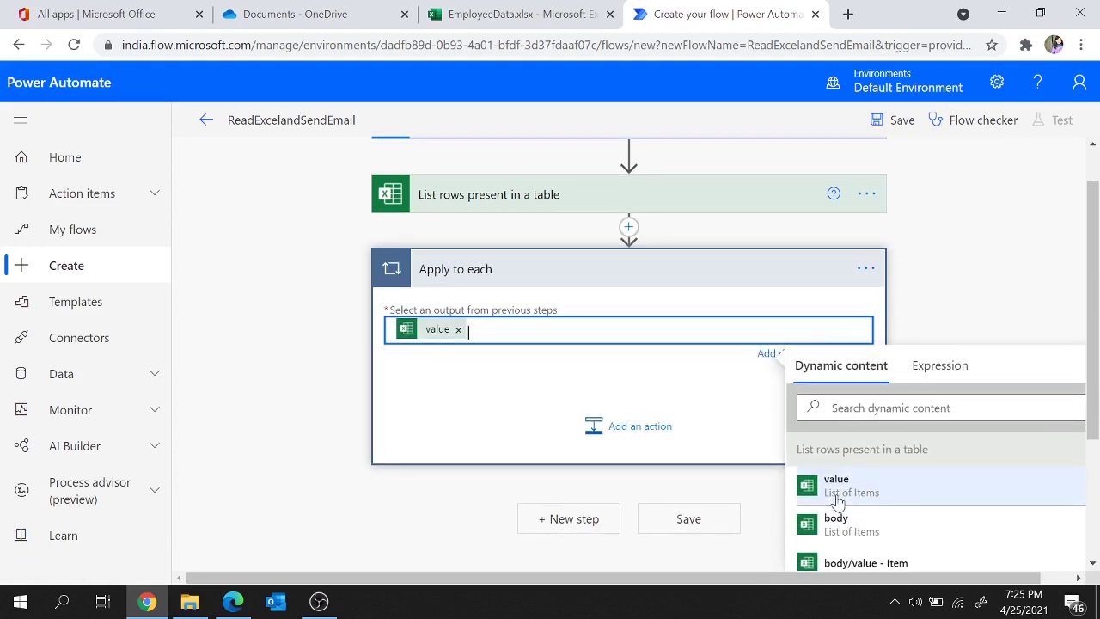
left_click(567, 12)
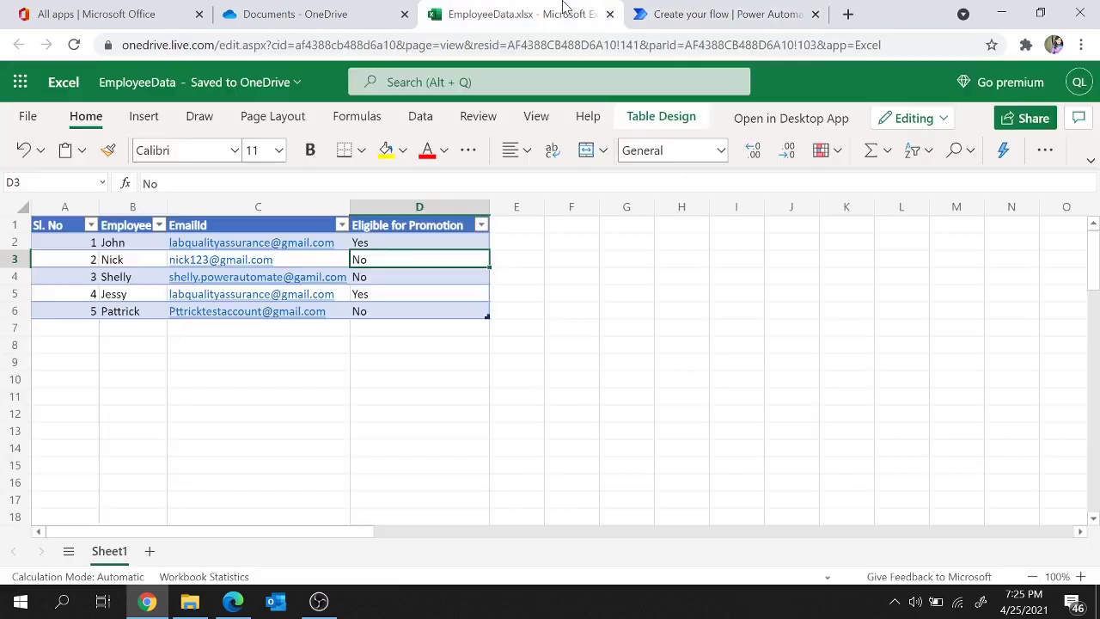
Step: Check the Yes value in cell D2, then add a Control Condition inside the loop
left_click(400, 242)
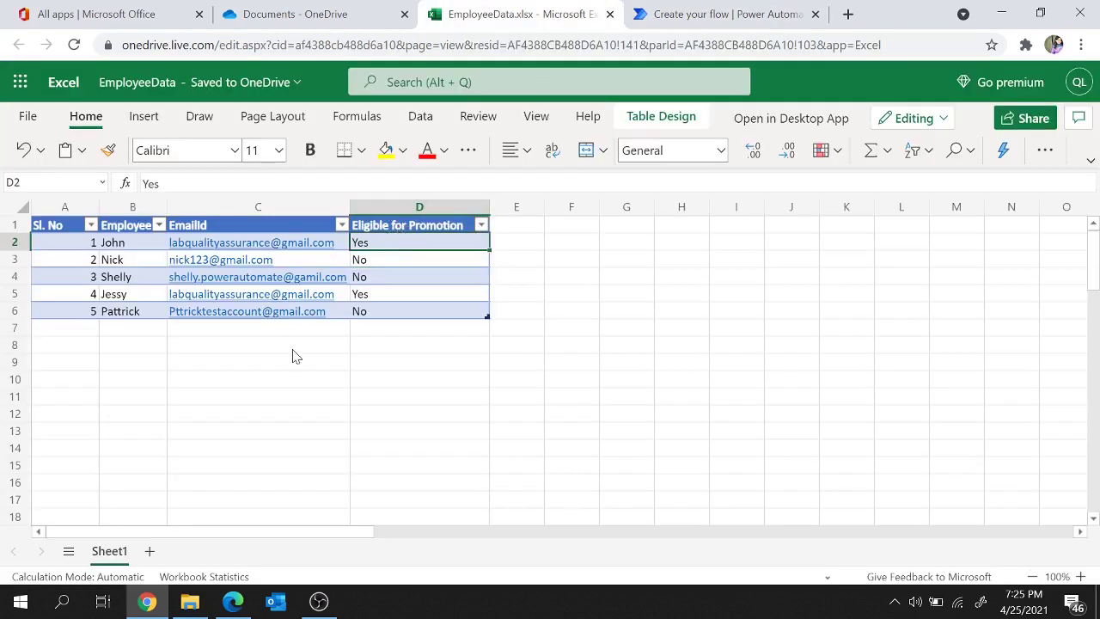
left_click(721, 8)
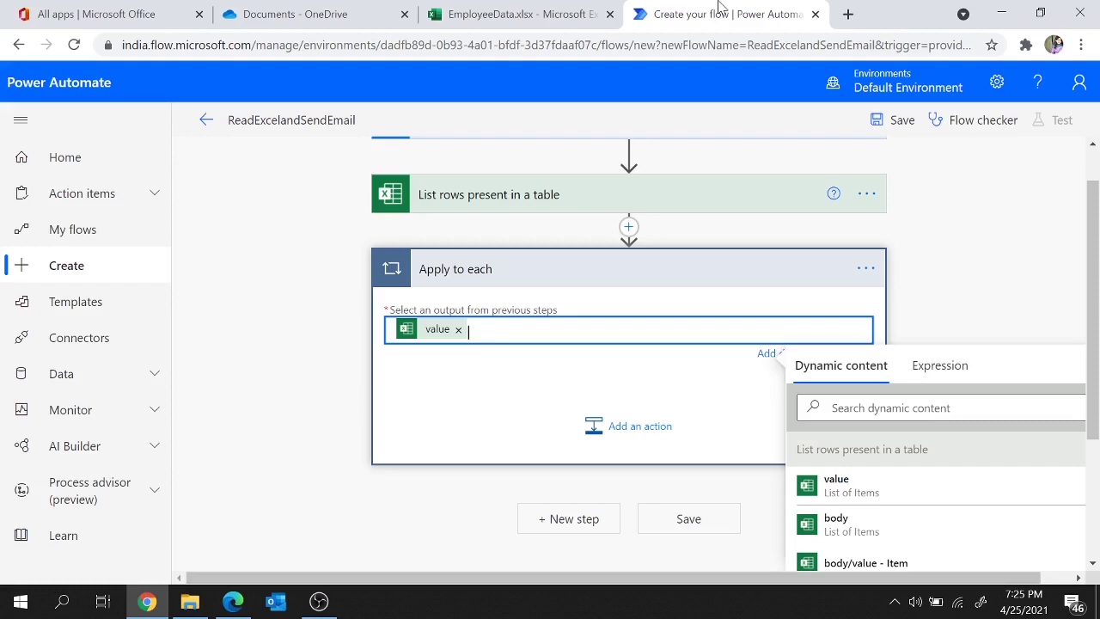
left_click(647, 428)
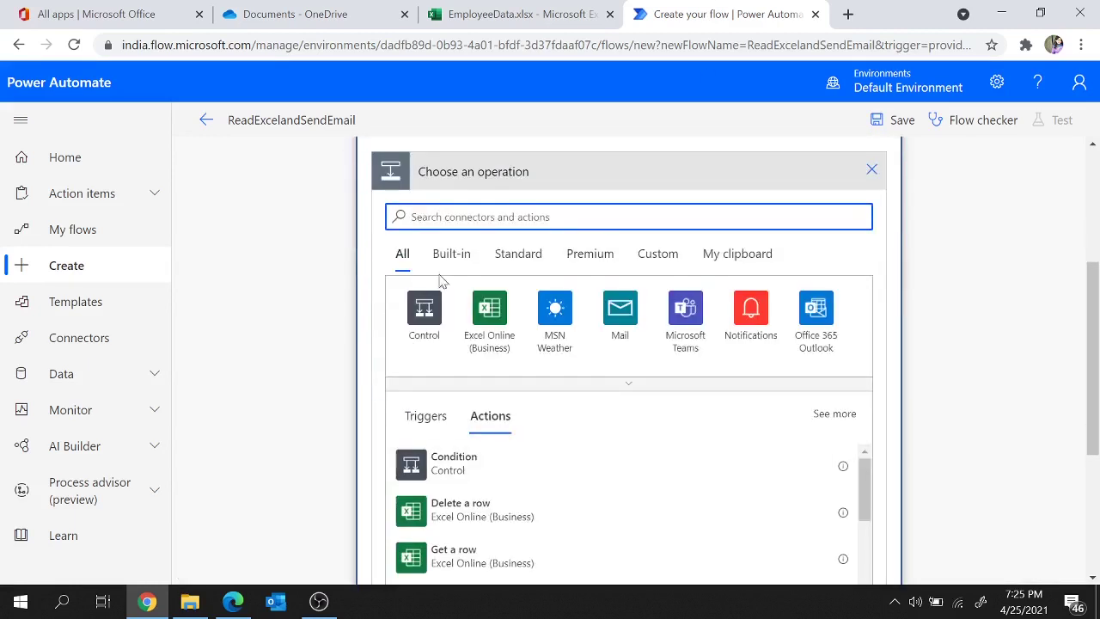
left_click(424, 311)
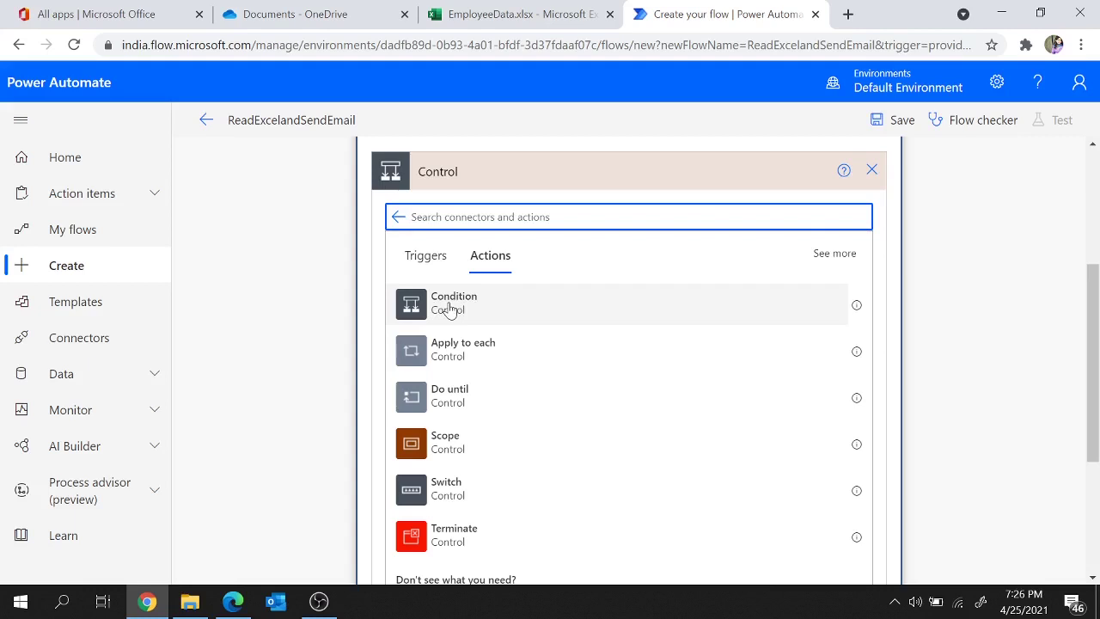
left_click(449, 302)
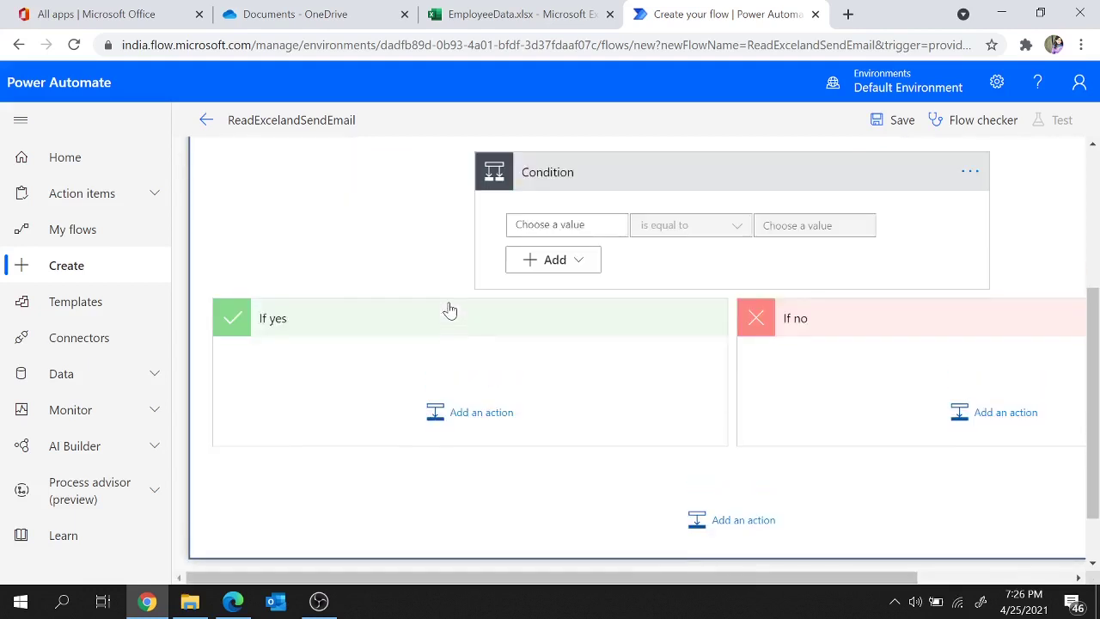
Step: Set the Condition's first value to the Eligible for Promotion dynamic content
left_click(521, 10)
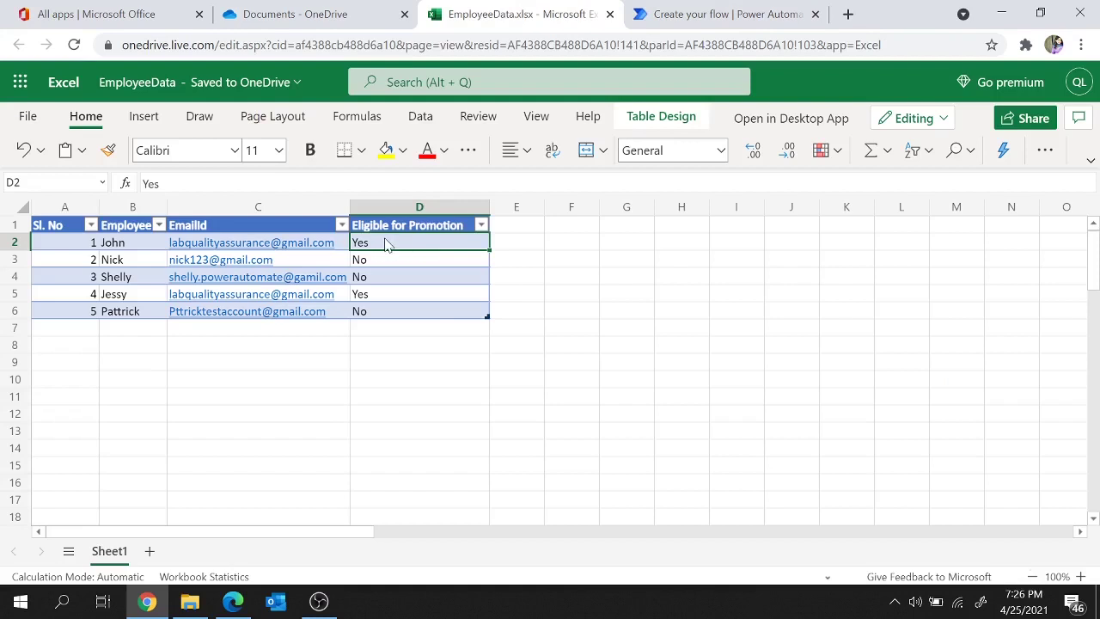
left_click(728, 12)
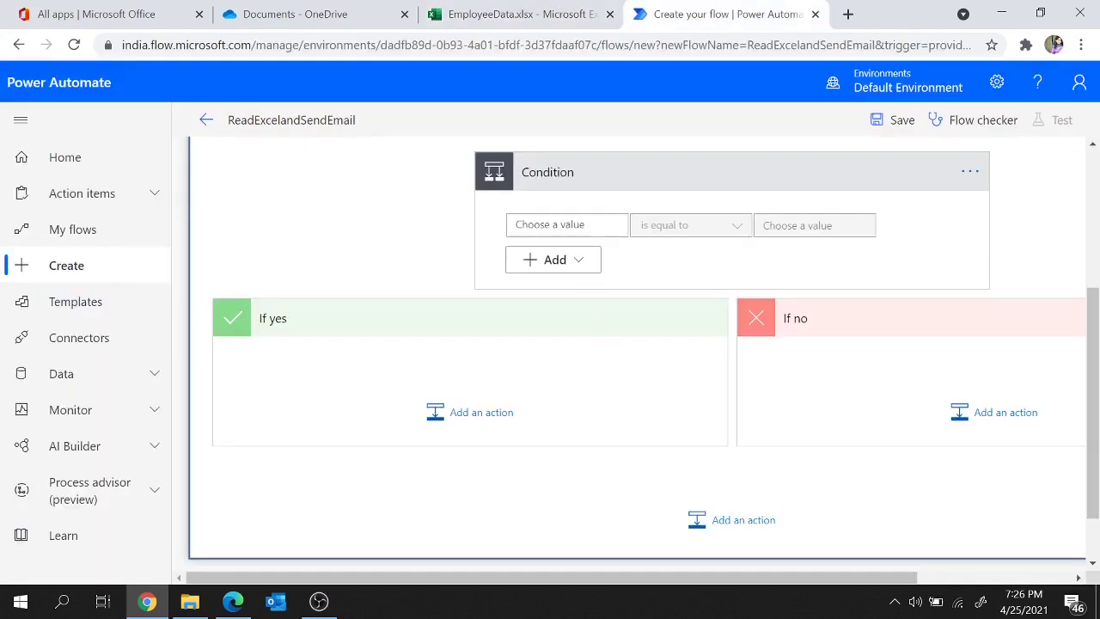
left_click(550, 224)
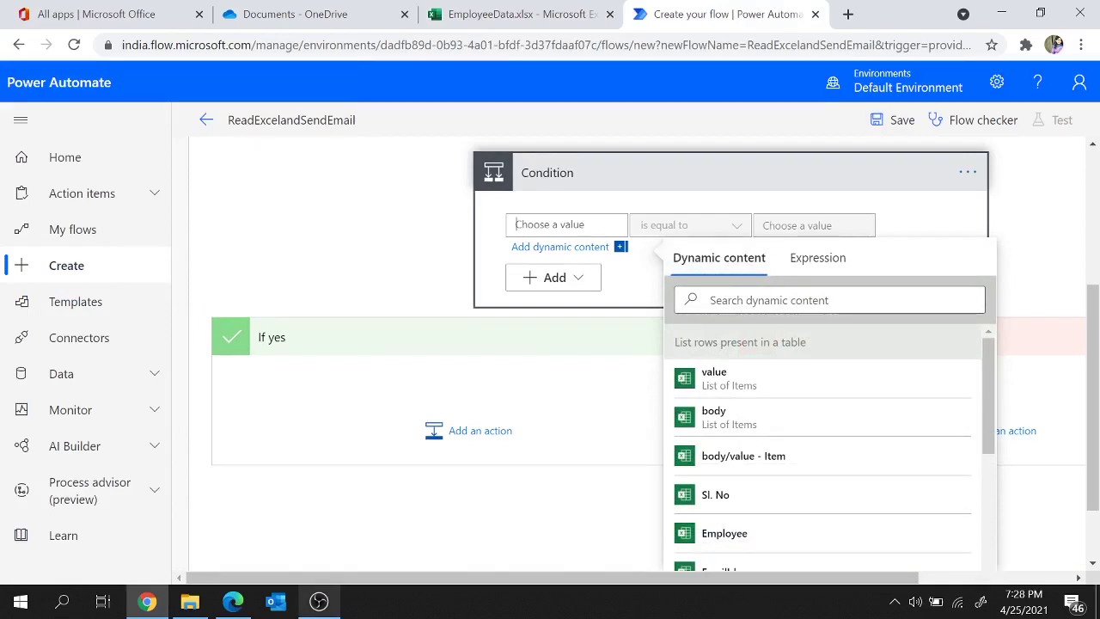
scroll(799, 491, "down", 2)
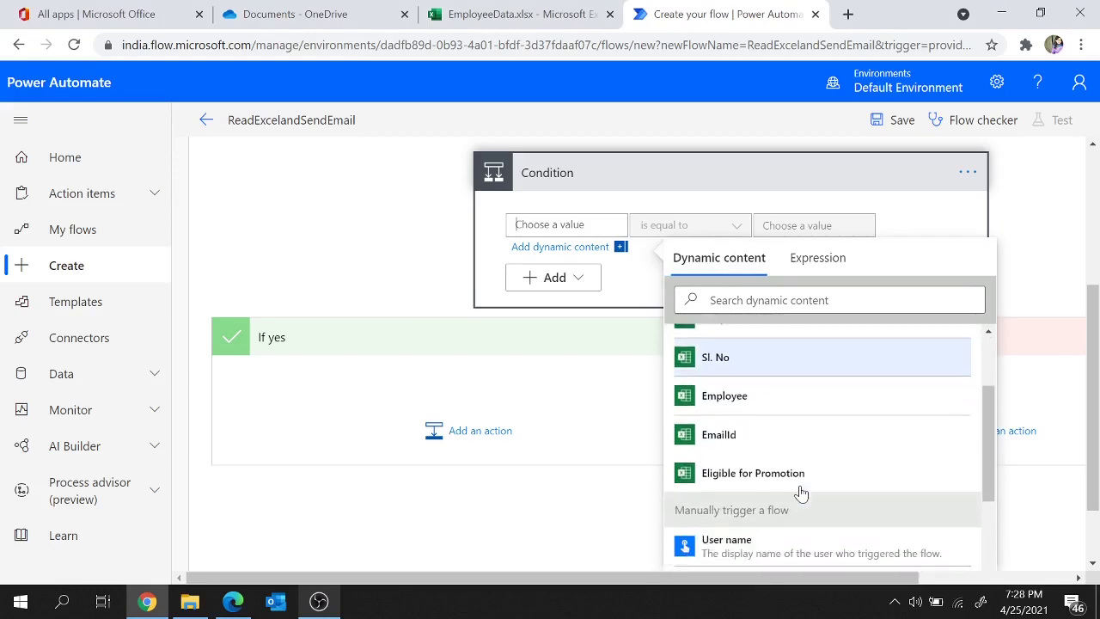
left_click(730, 483)
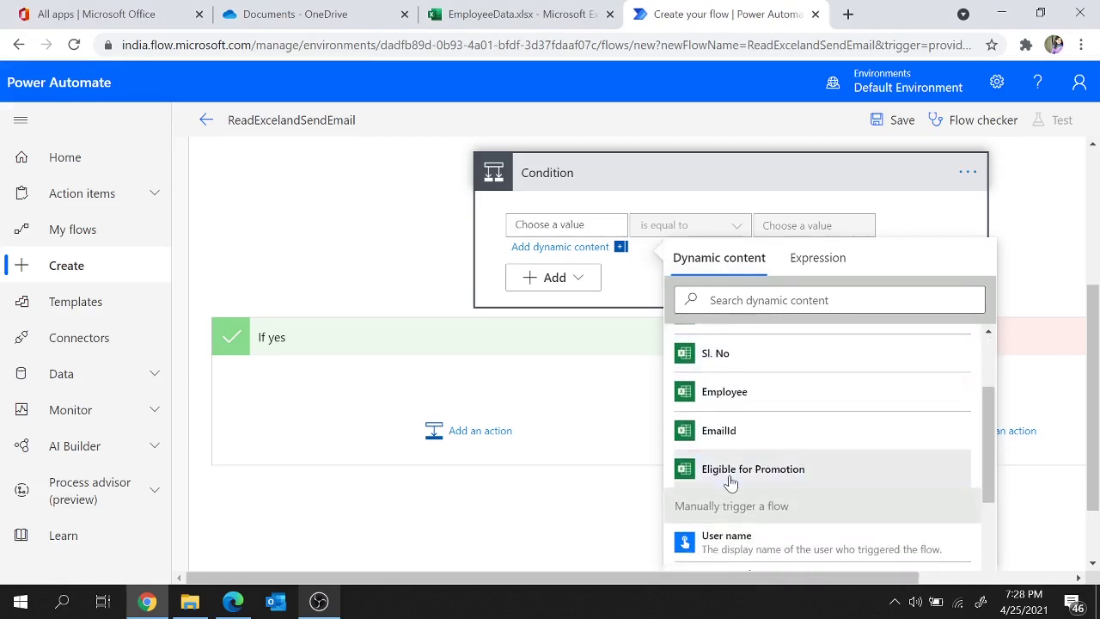
Step: After checking the column D values, enter Yes as the 'is equal to' comparison value
left_click(520, 13)
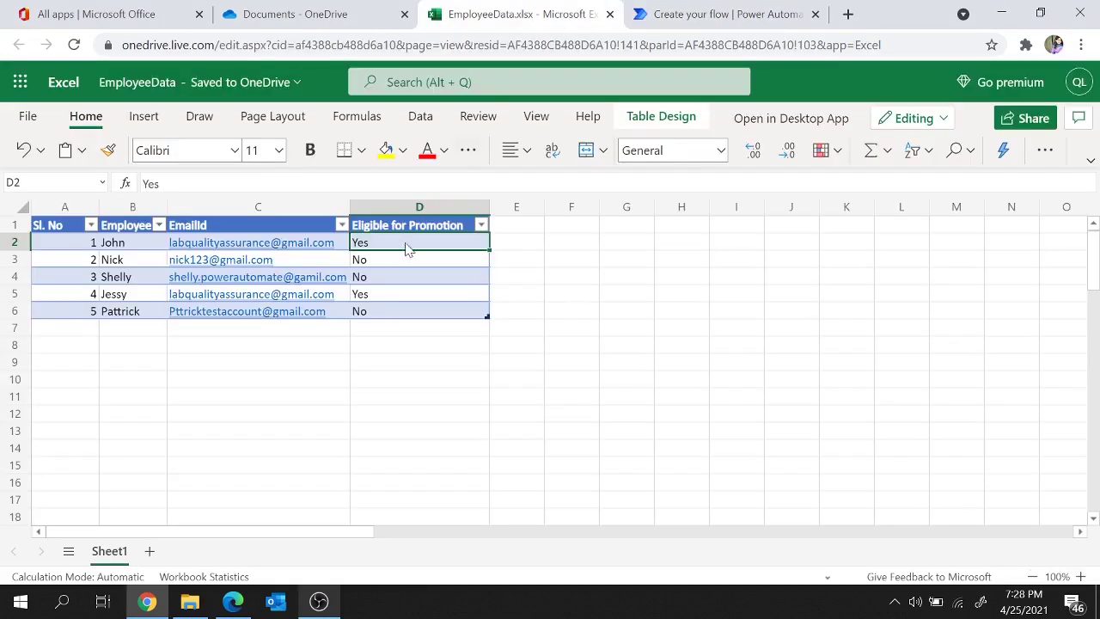
left_click(387, 258)
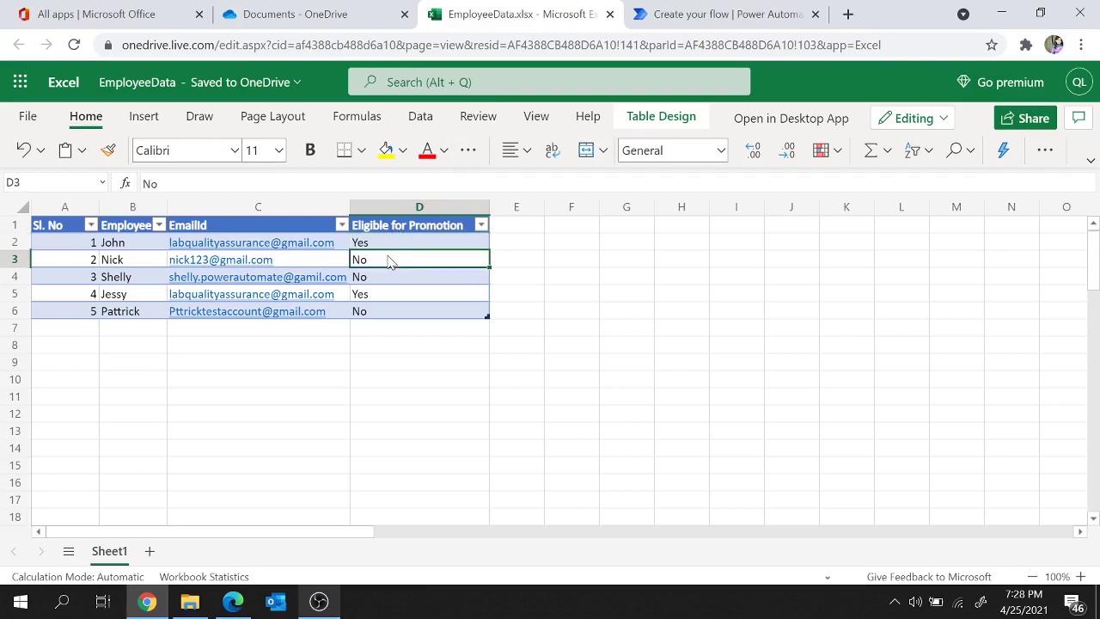
left_click(387, 276)
left_click(720, 14)
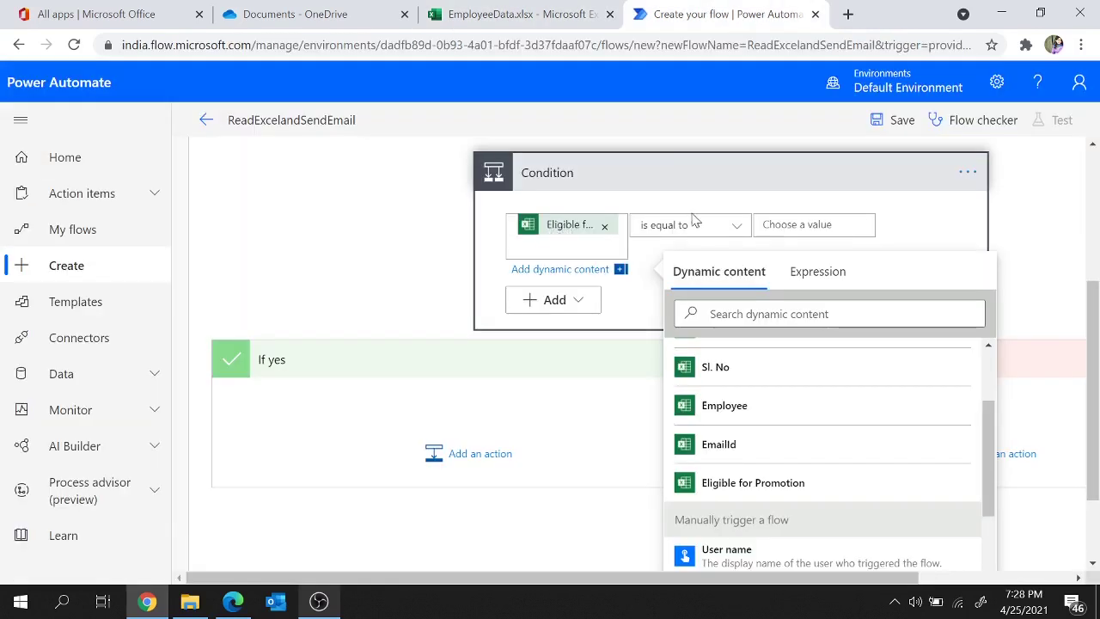
left_click(814, 225)
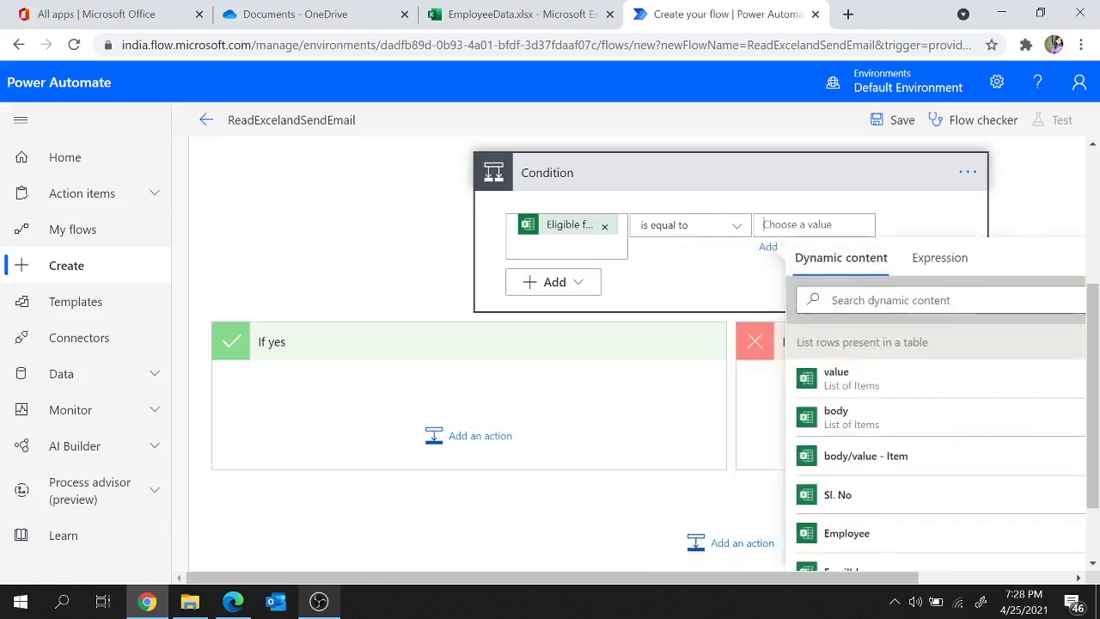
type("Yes")
left_click(712, 284)
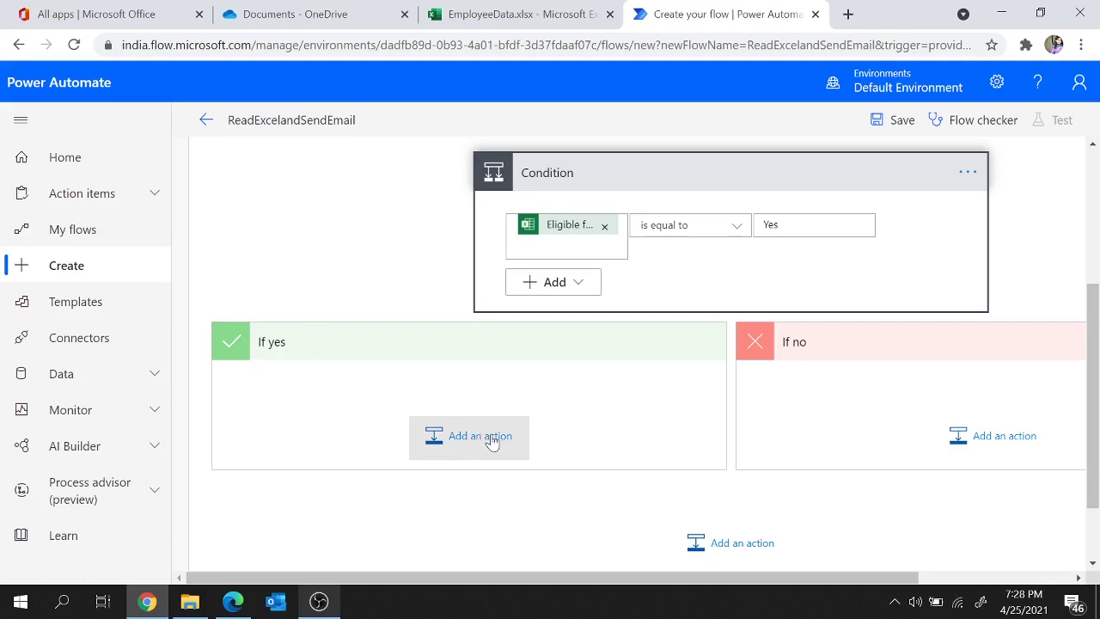
Step: Add Gmail's Send email (V2) action to the Condition's If yes branch
left_click(492, 441)
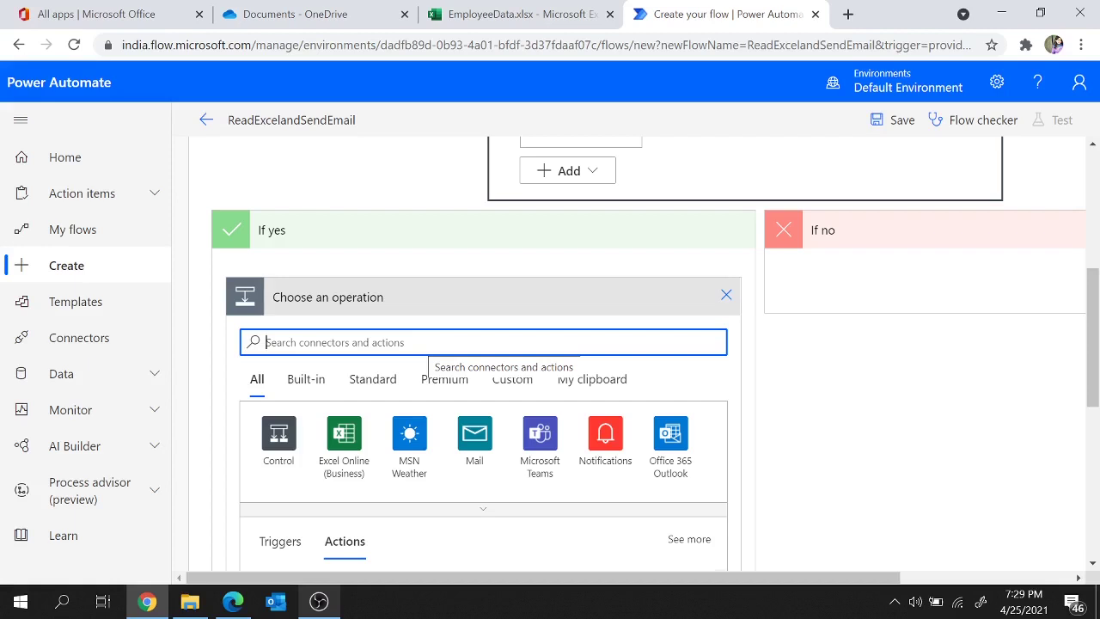
type("gmail")
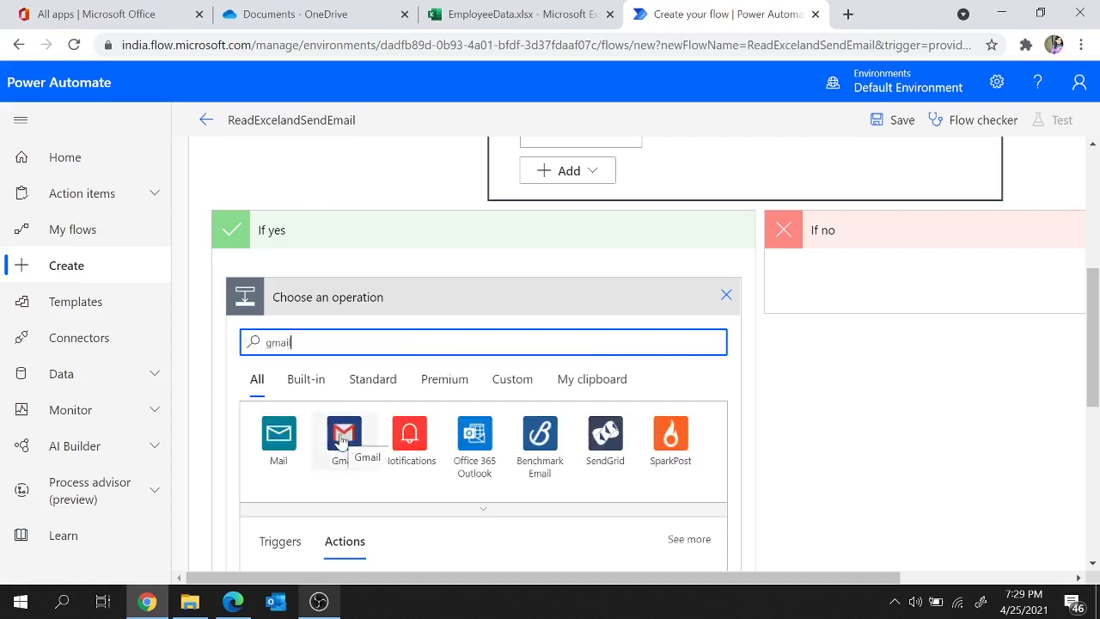
left_click(349, 447)
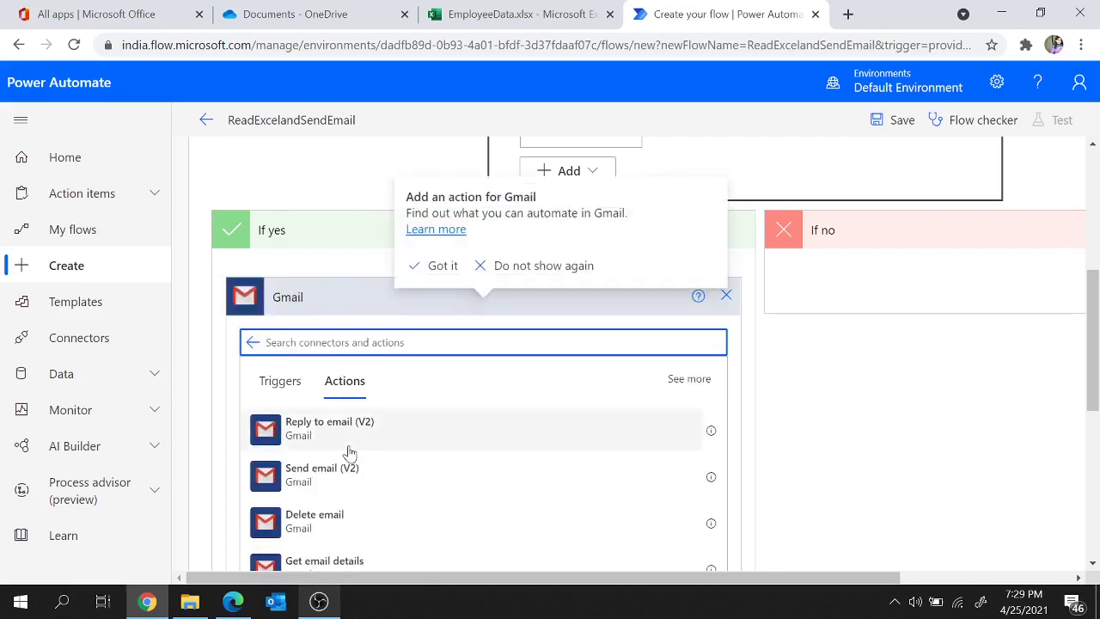
left_click(296, 472)
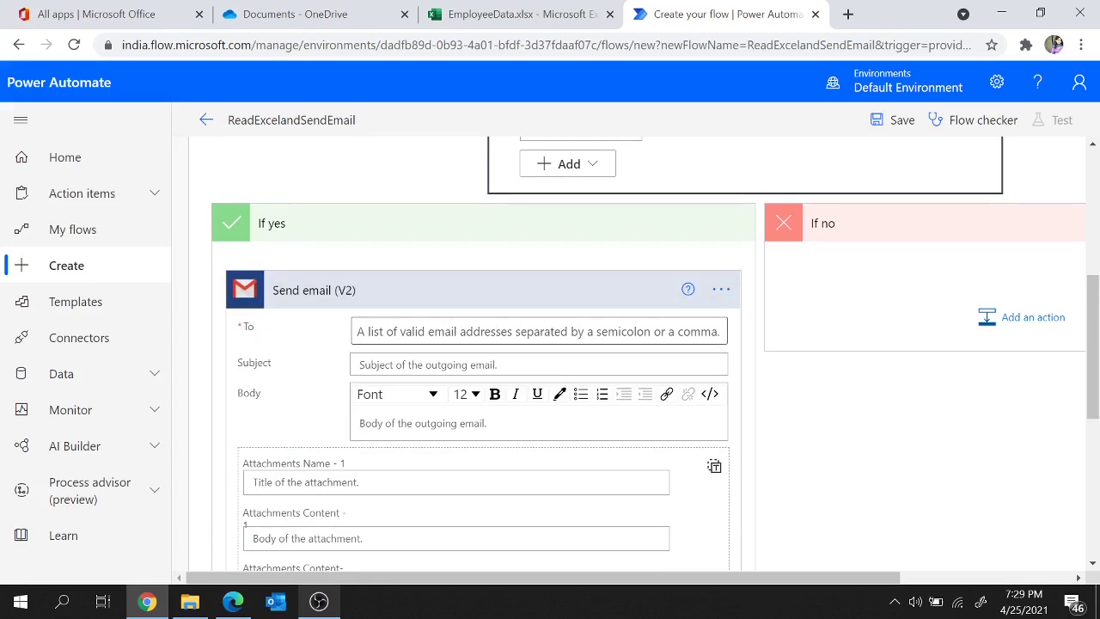
Step: After checking the spreadsheet's email column, set the email's To field to the EmailId dynamic content
left_click(417, 333)
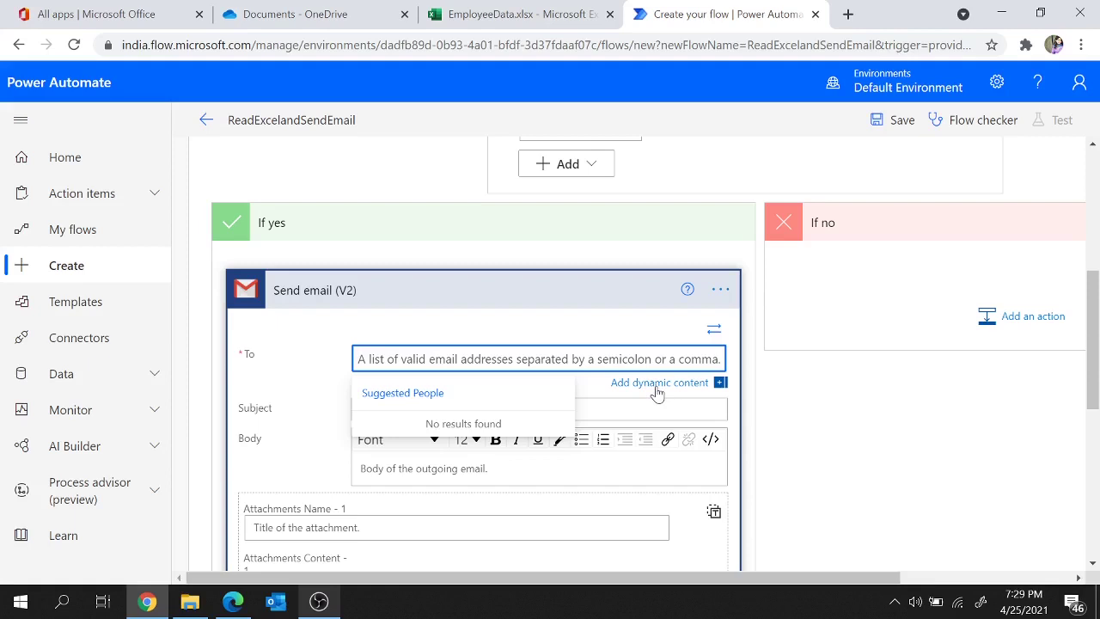
left_click(567, 15)
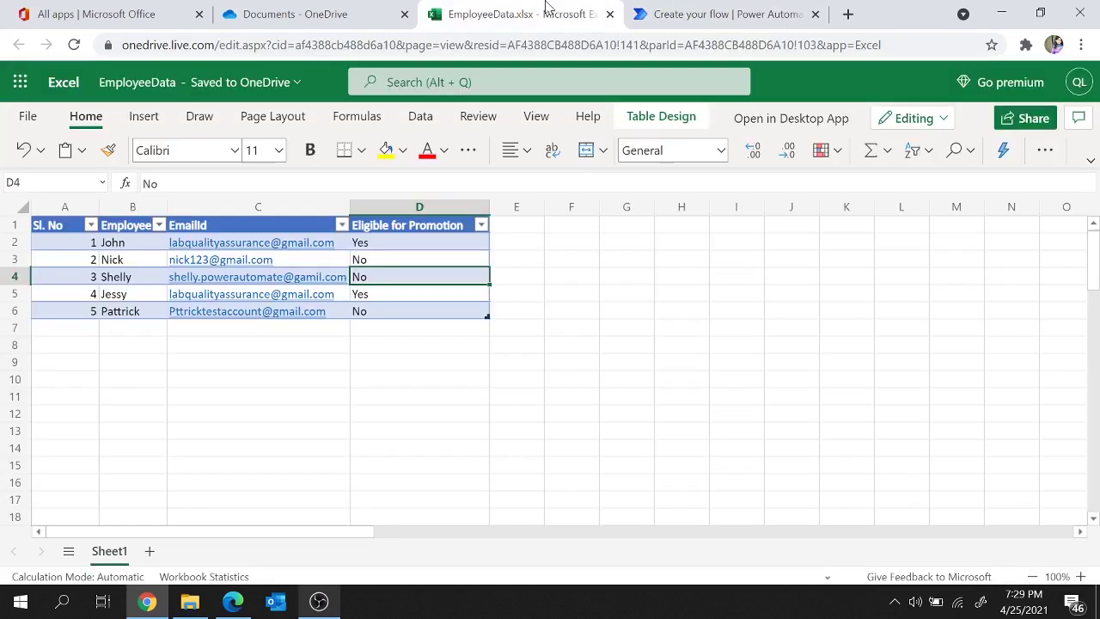
left_click(383, 243)
key("Left")
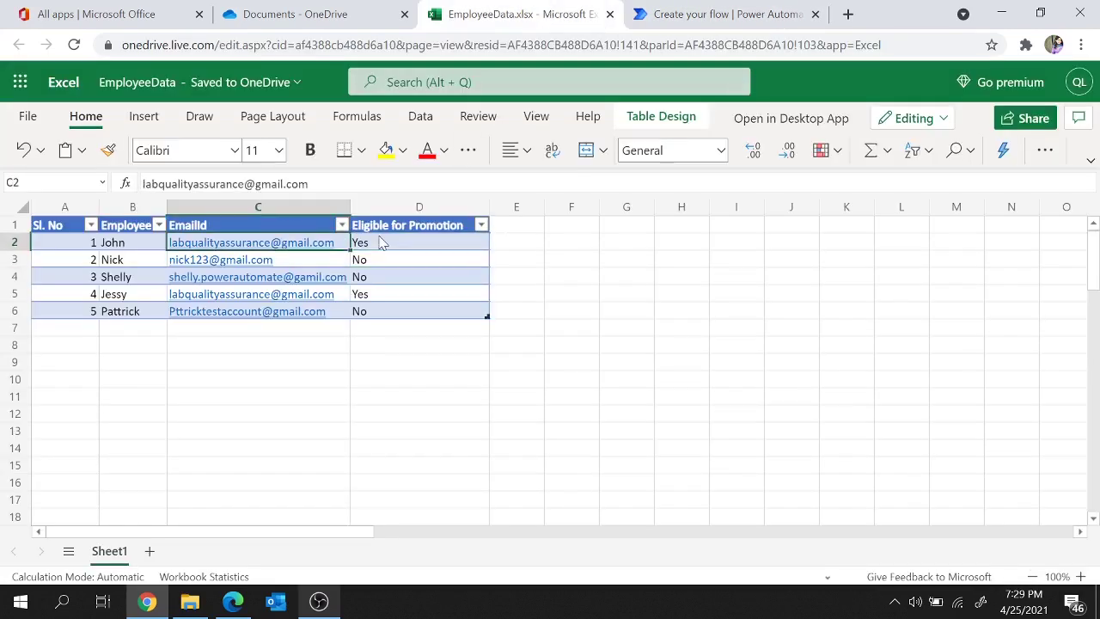
key("Down")
key("Down")
left_click(669, 9)
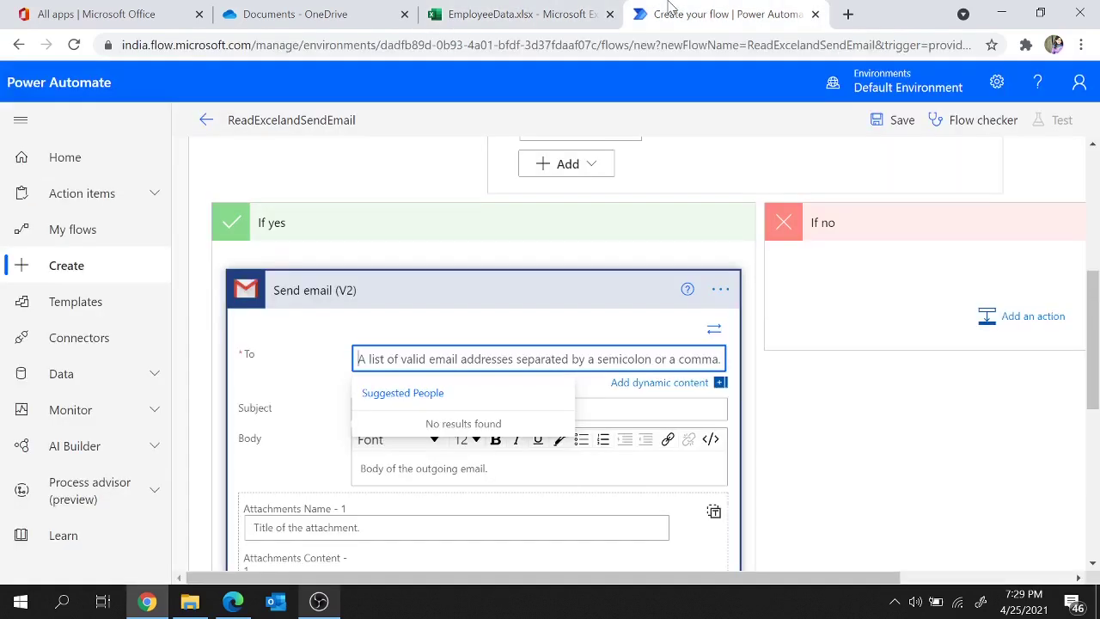
left_click(650, 385)
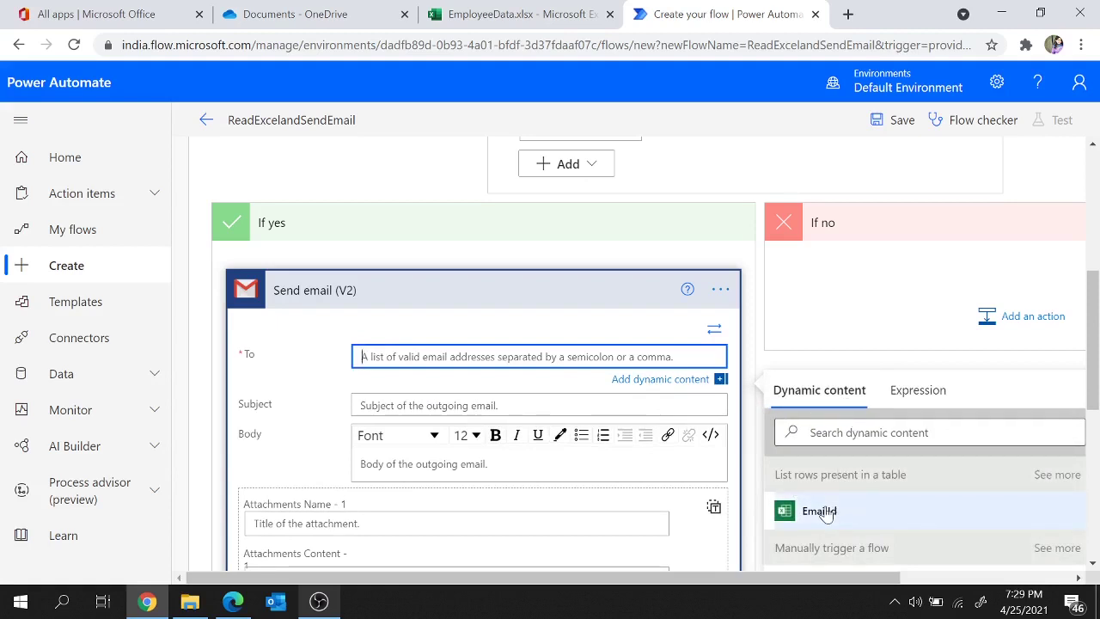
left_click(819, 514)
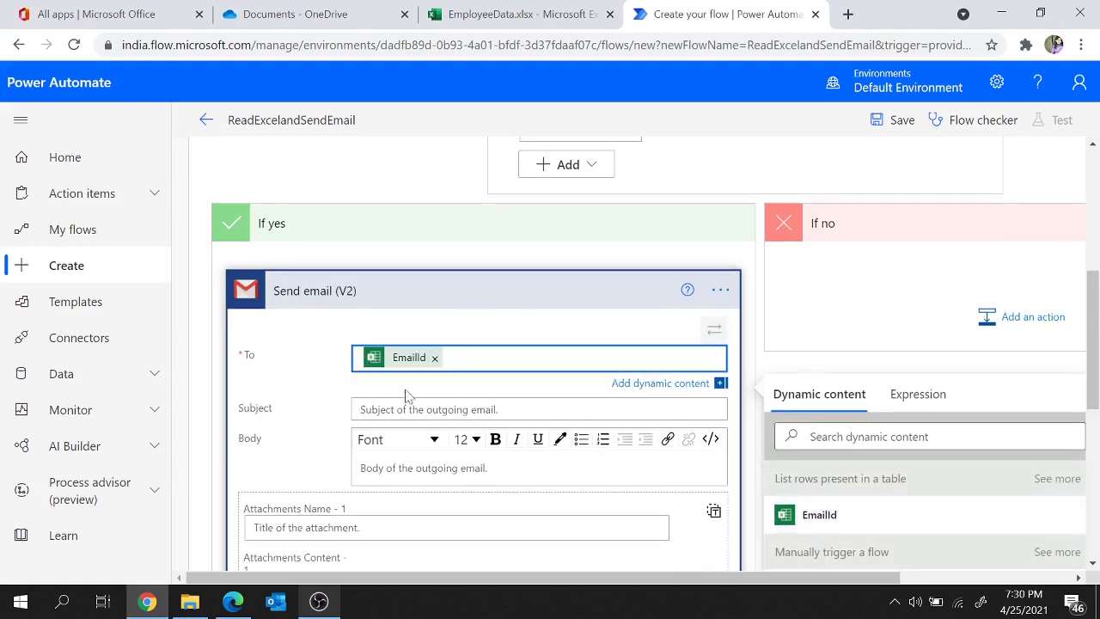
Step: Set subject 'Contratulations, you are eligible for promotion' and body 'Hi,' plus the copied phrase
left_click(516, 409)
type("Co")
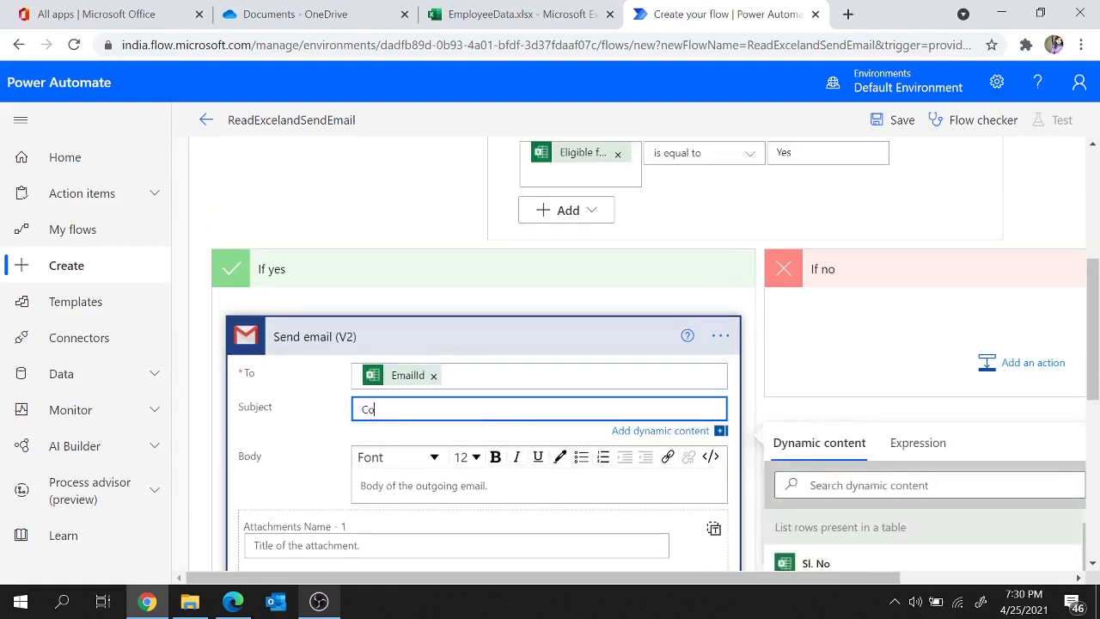
type("ntratulations, you are eligible")
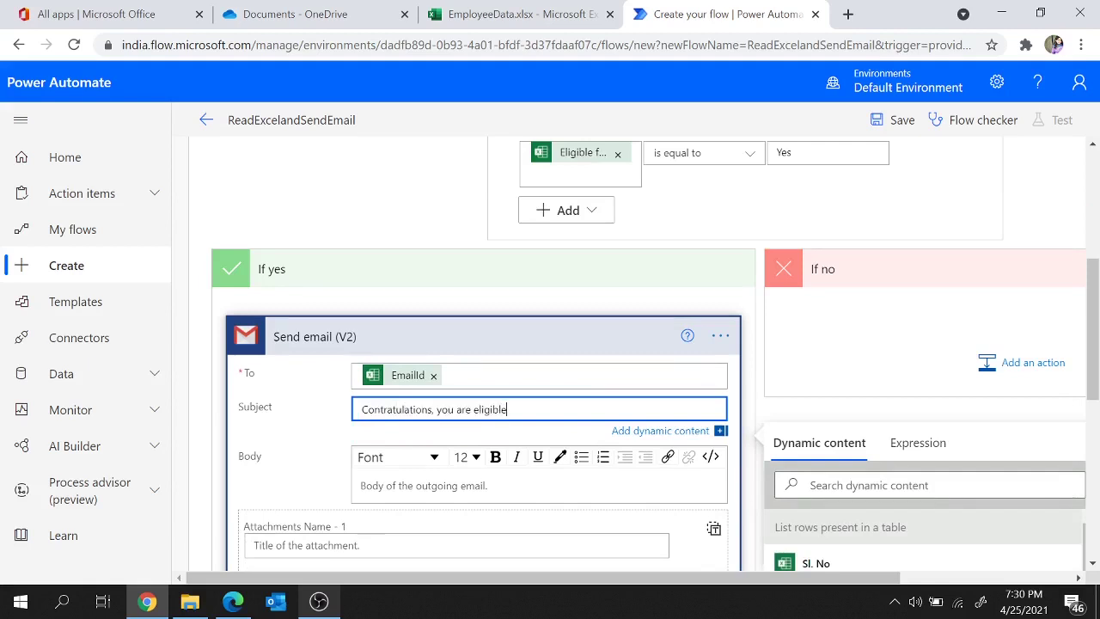
type(" for promotion")
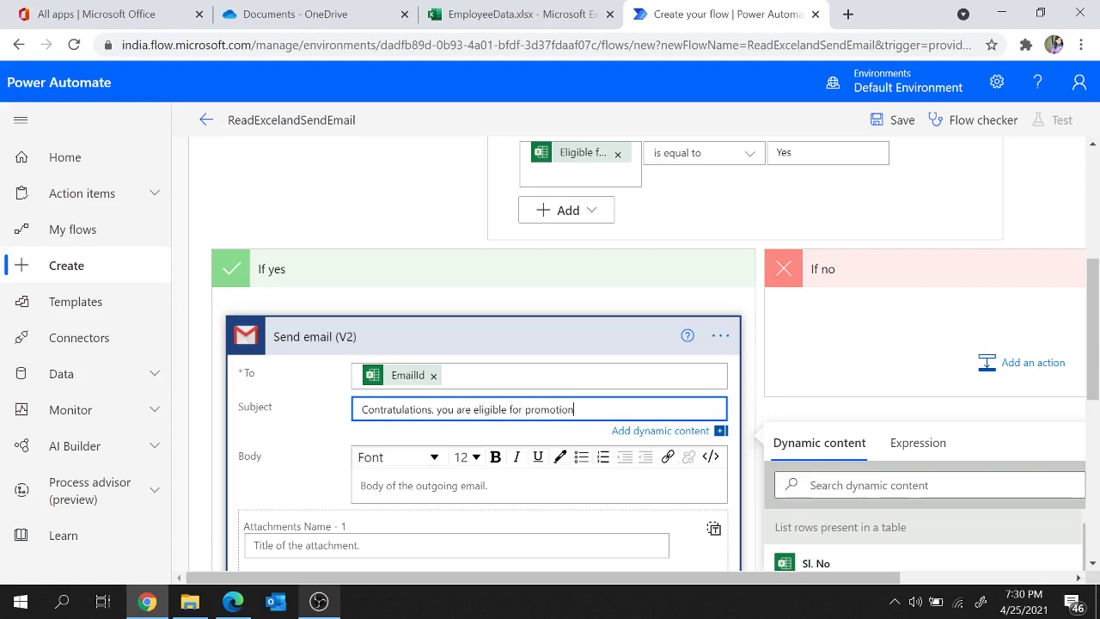
left_click(430, 485)
type("Hi,")
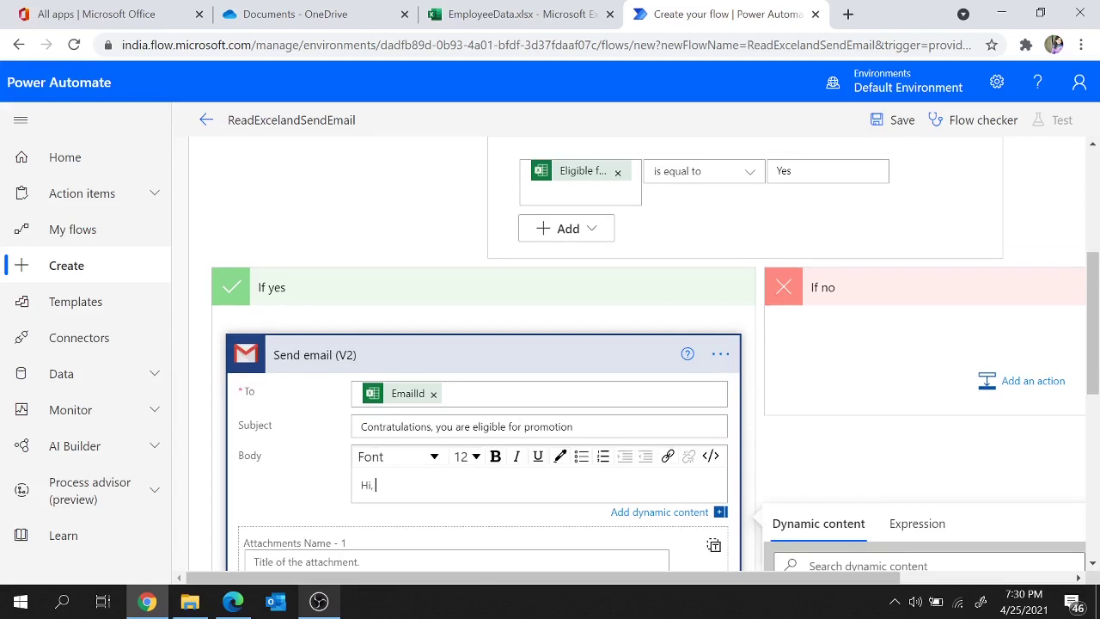
left_click(574, 428)
left_click_drag(574, 427, 437, 427)
key("ctrl+c")
left_click(375, 502)
key("ctrl+v")
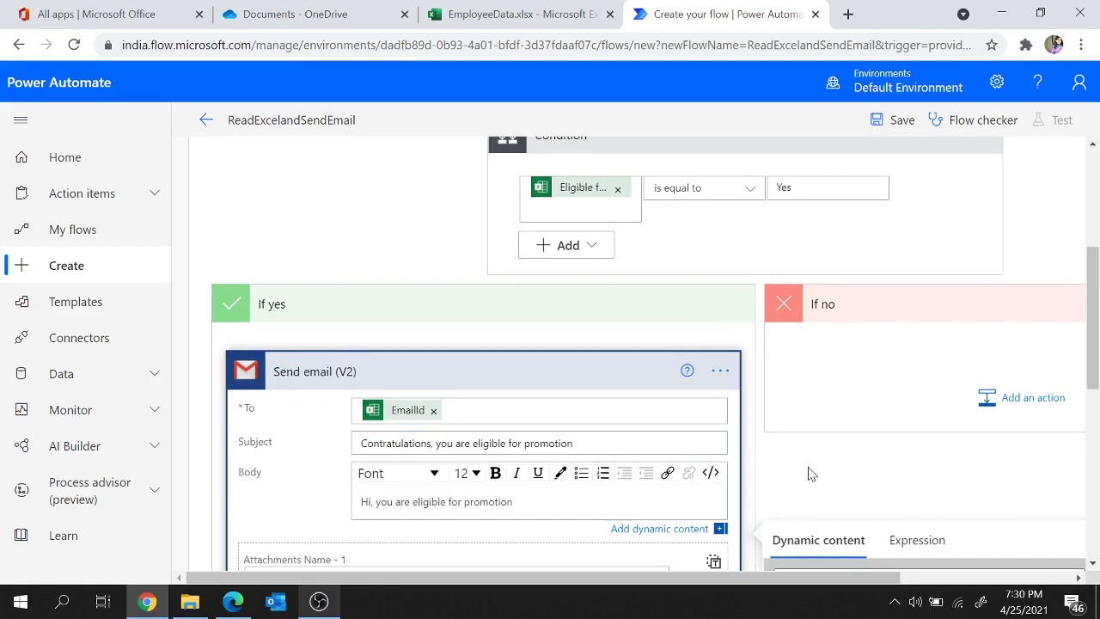
left_click(808, 472)
left_click(663, 230)
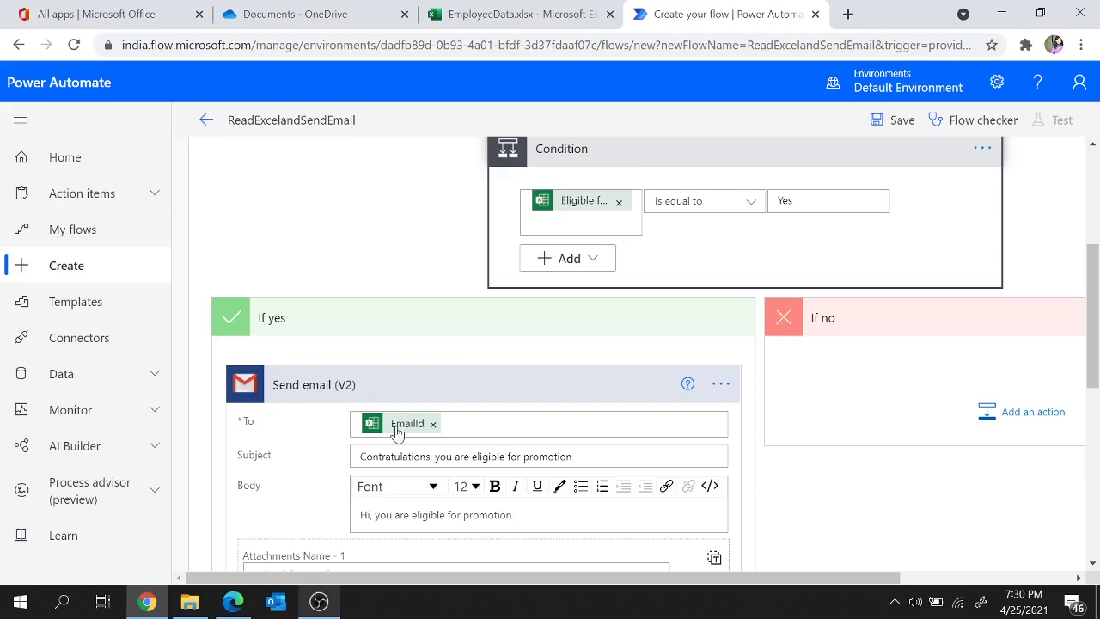
mouse_move(398, 432)
left_click(592, 391)
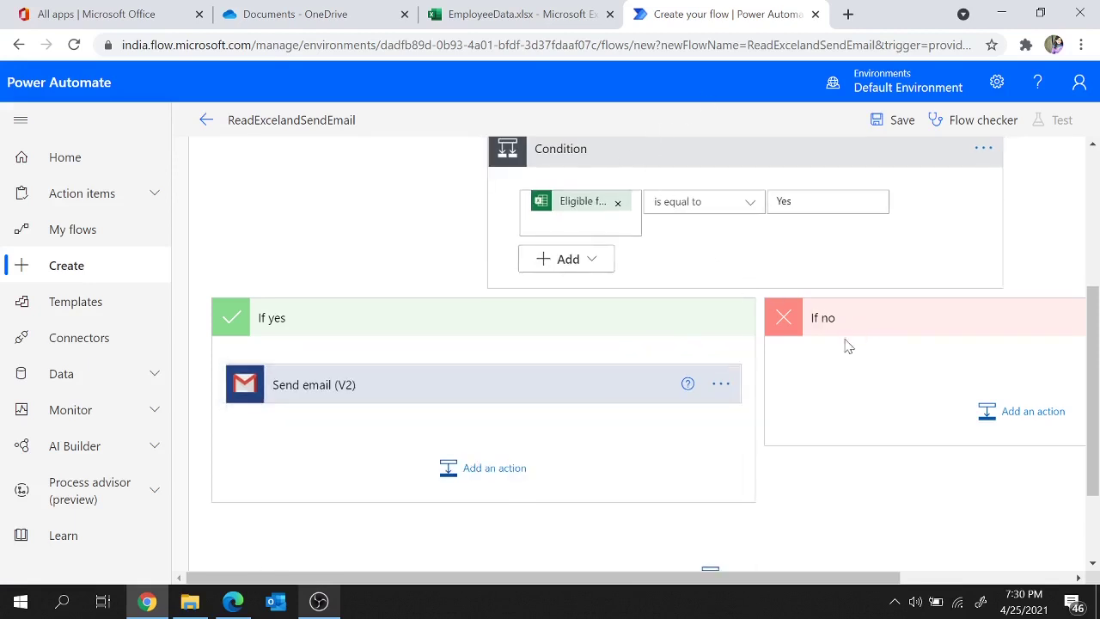
scroll(1072, 401, "right", 3)
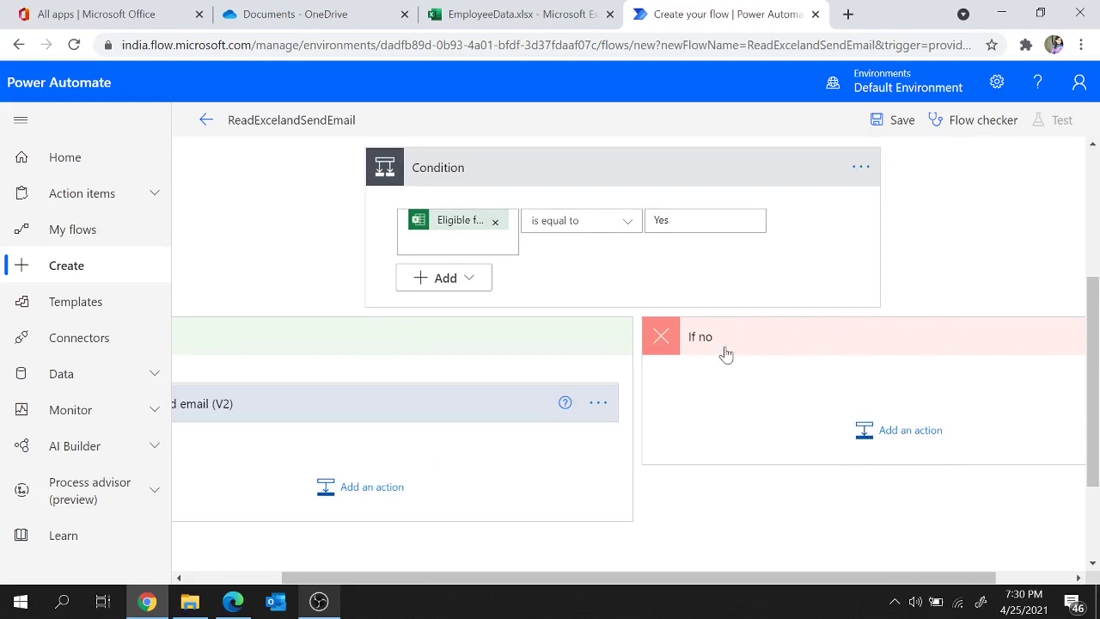
scroll(724, 352, "up", 3)
scroll(725, 352, "down", 1)
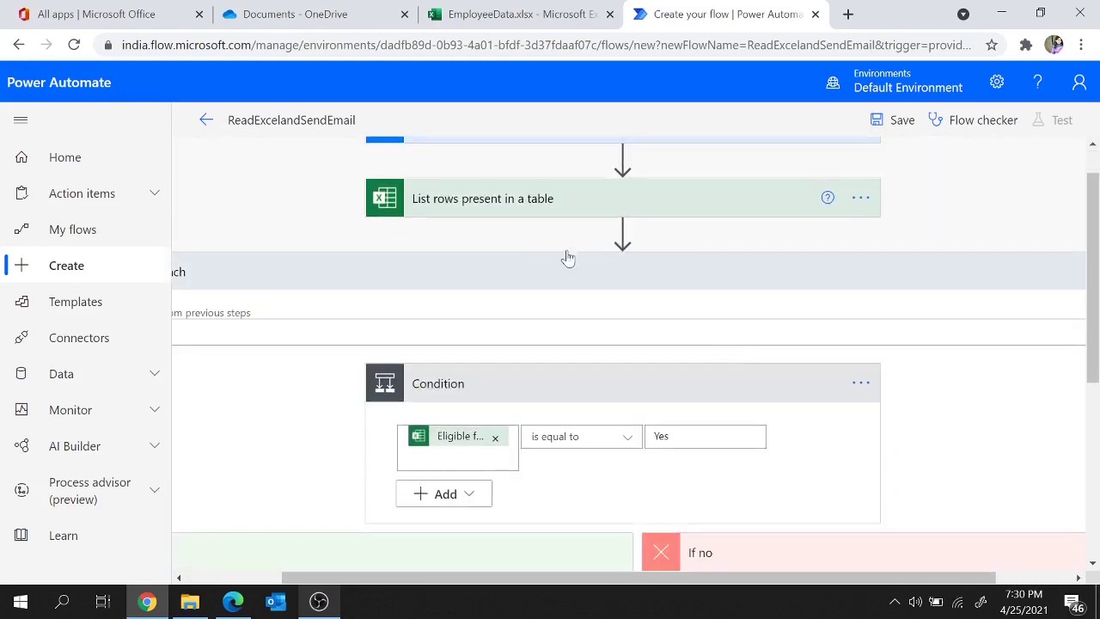
left_click(522, 276)
left_click(522, 277)
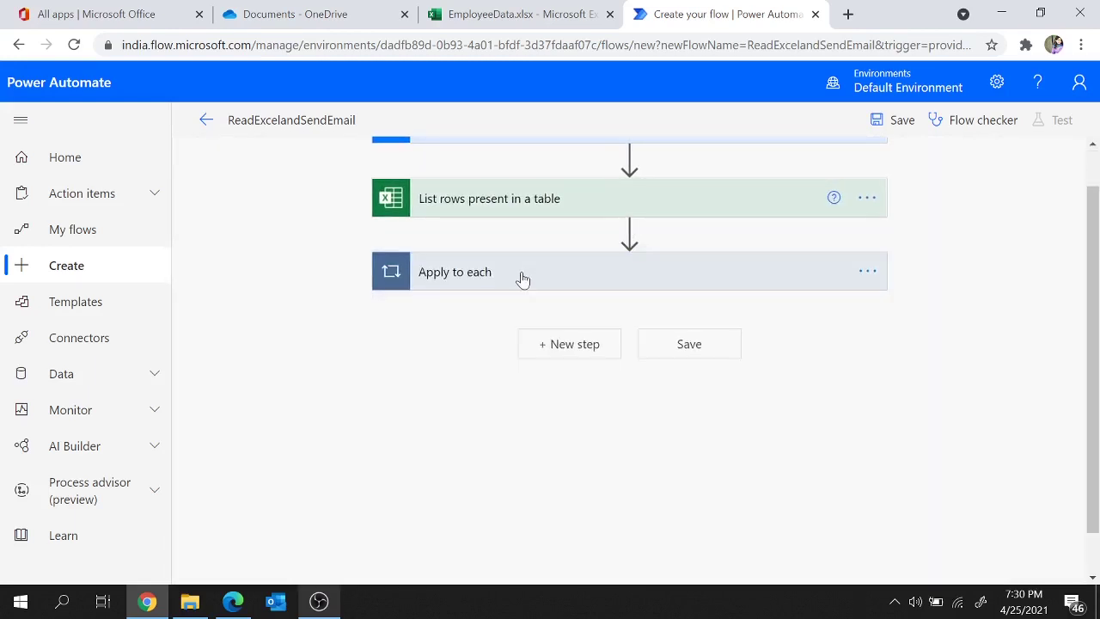
scroll(522, 277, "up", 1)
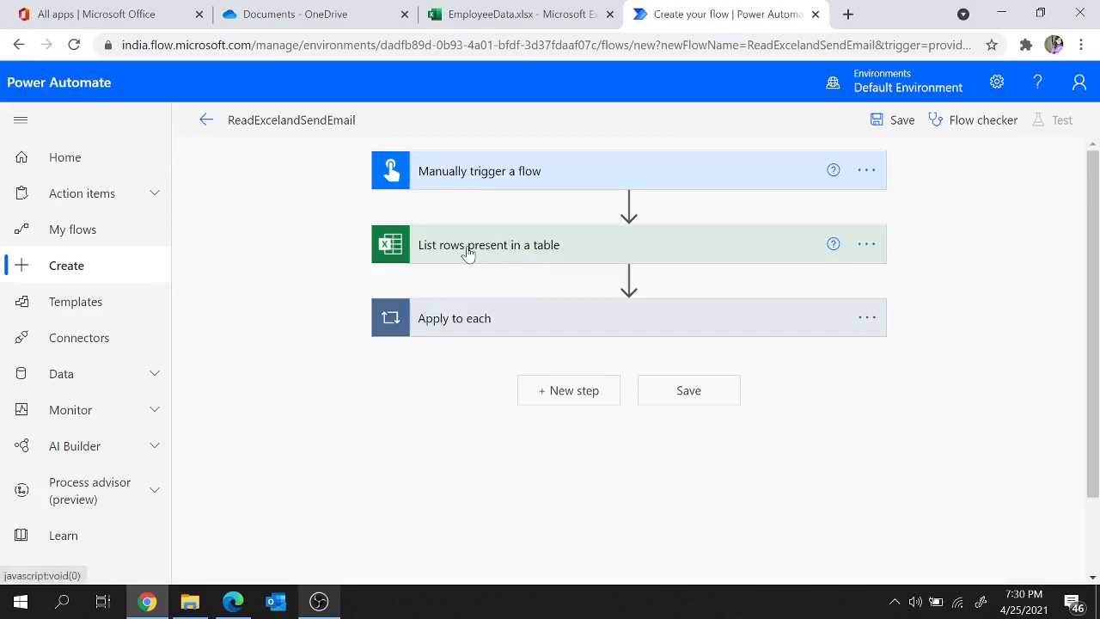
left_click(516, 14)
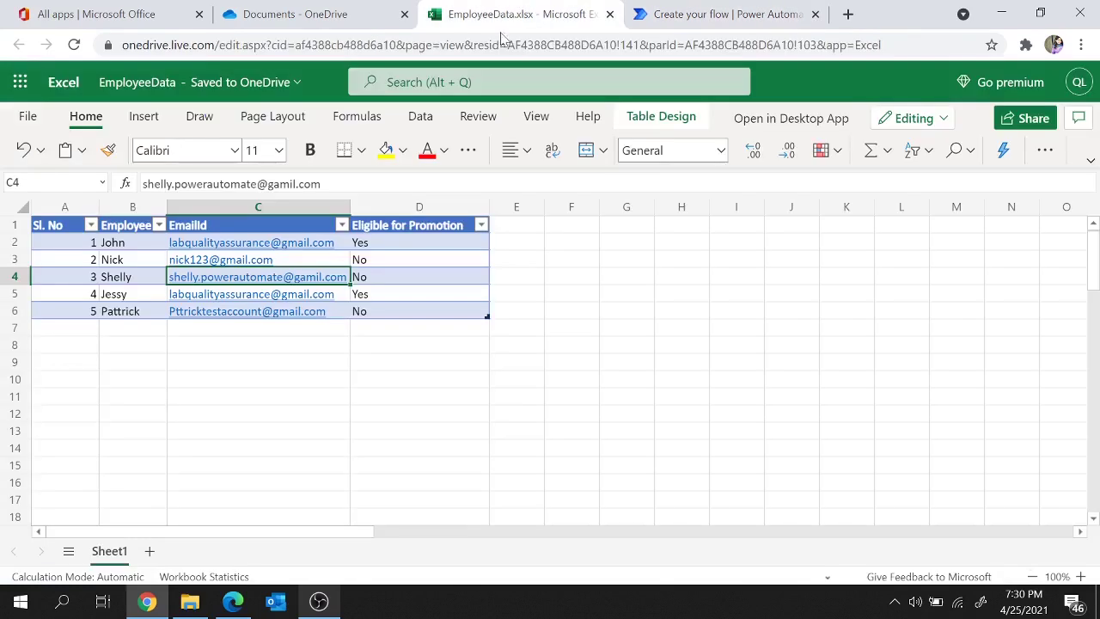
left_click(66, 248)
left_click_drag(66, 249, 395, 317)
left_click(726, 14)
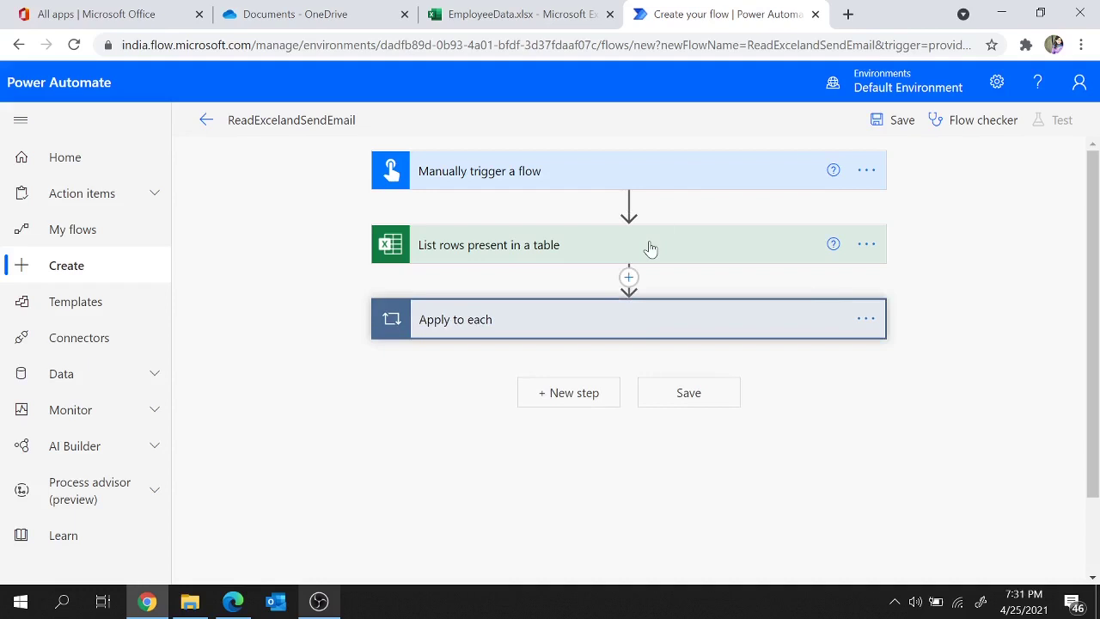
left_click(549, 323)
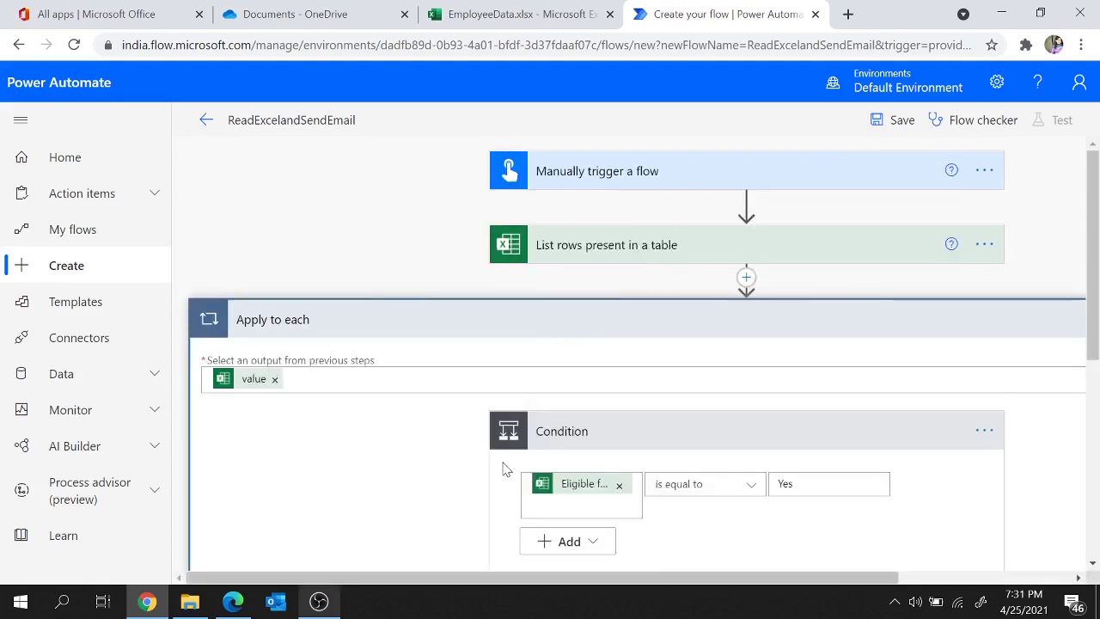
scroll(504, 466, "down", 2)
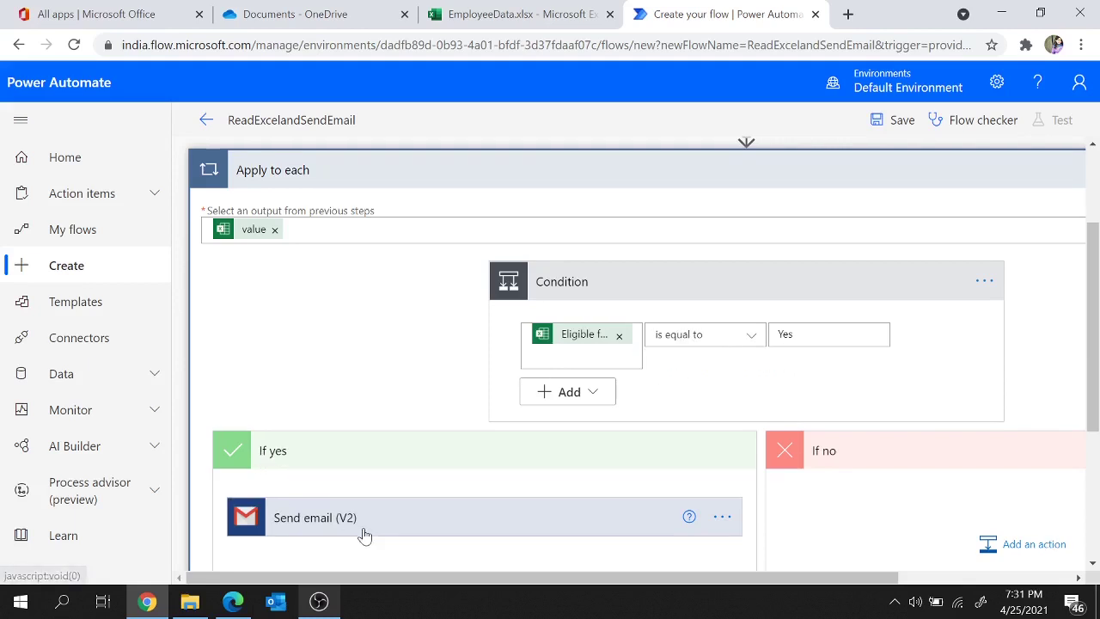
scroll(366, 529, "down", 1)
left_click(336, 444)
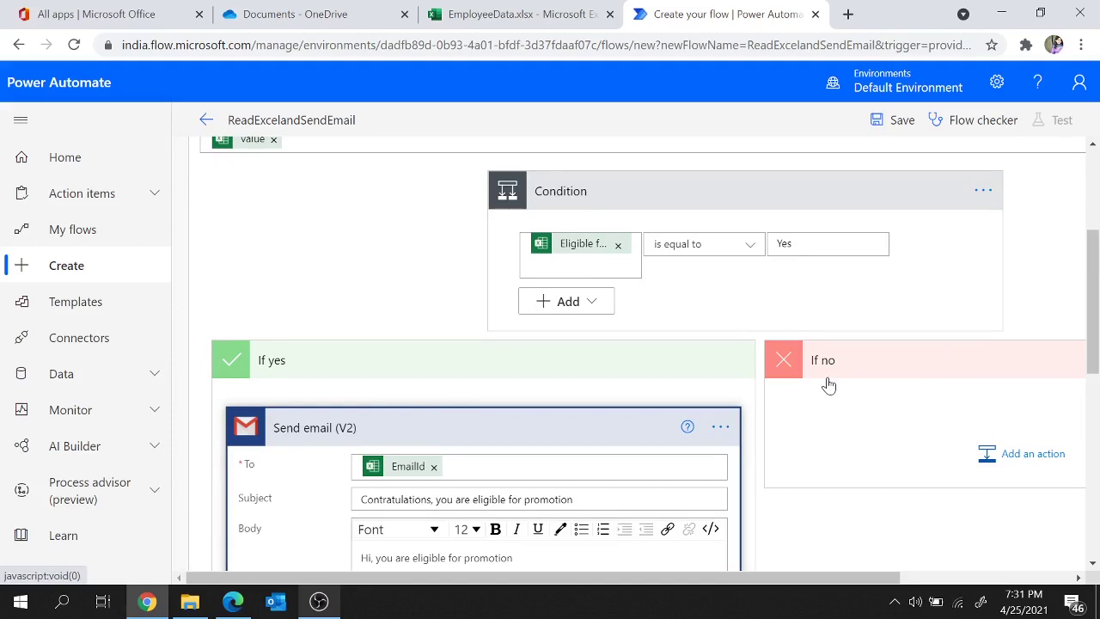
scroll(864, 397, "up", 3)
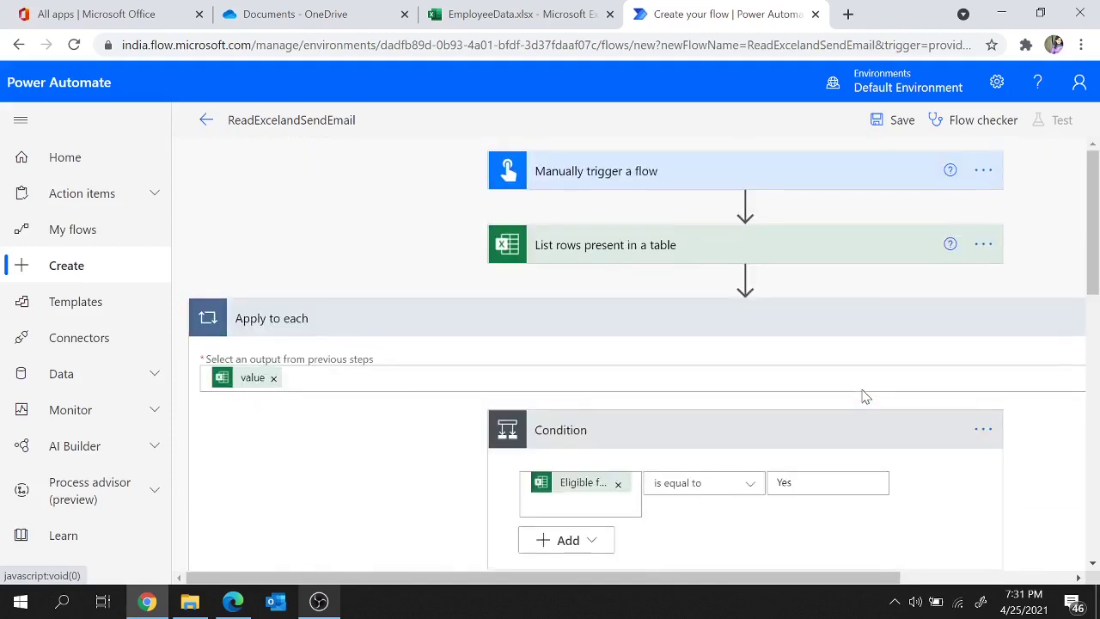
left_click(673, 326)
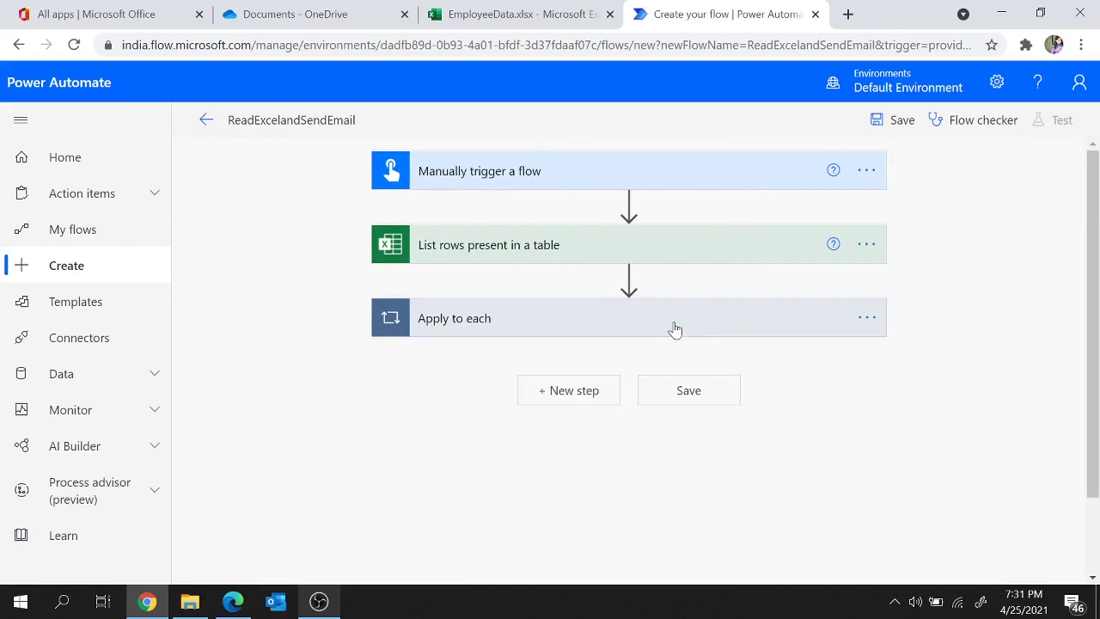
Step: Save the flow and run a manual test with the Excel and Gmail connections, viewing the result
left_click(898, 123)
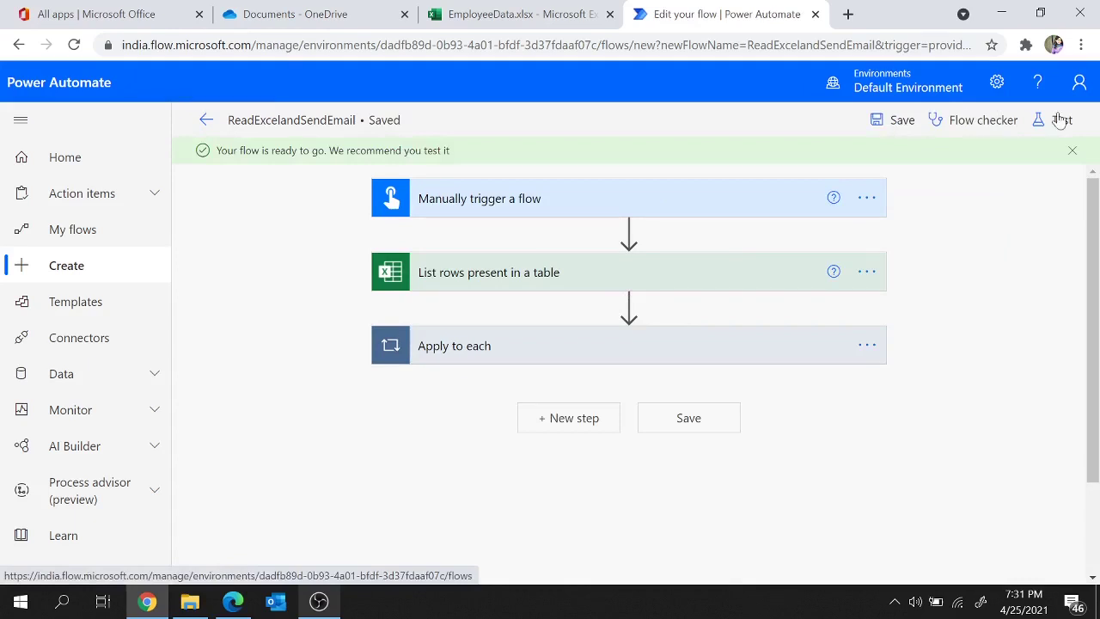
left_click(1065, 120)
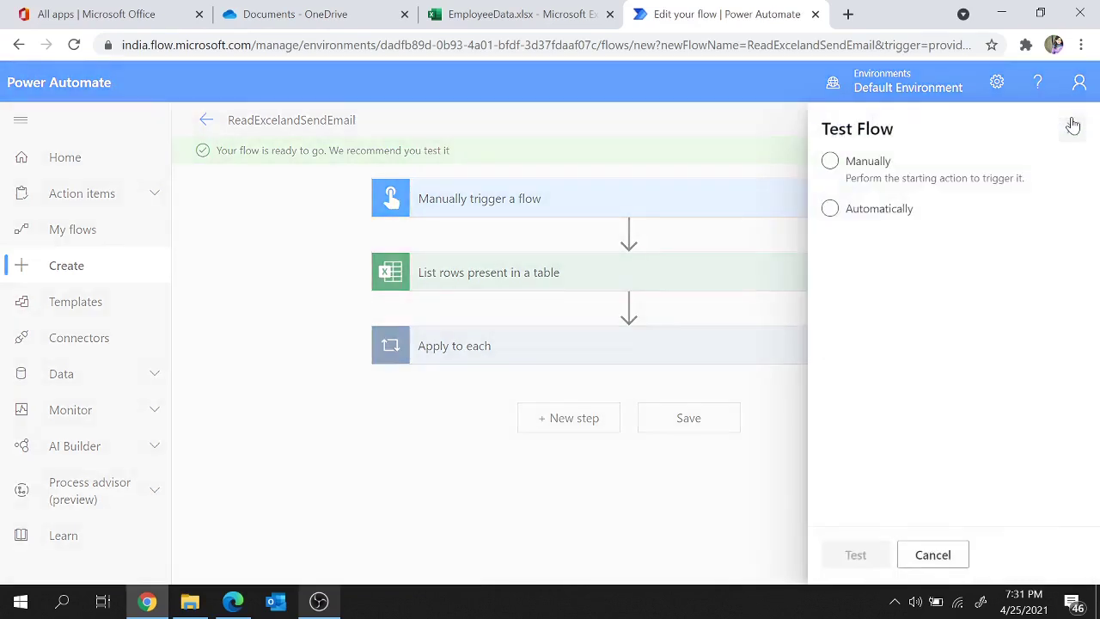
left_click(870, 163)
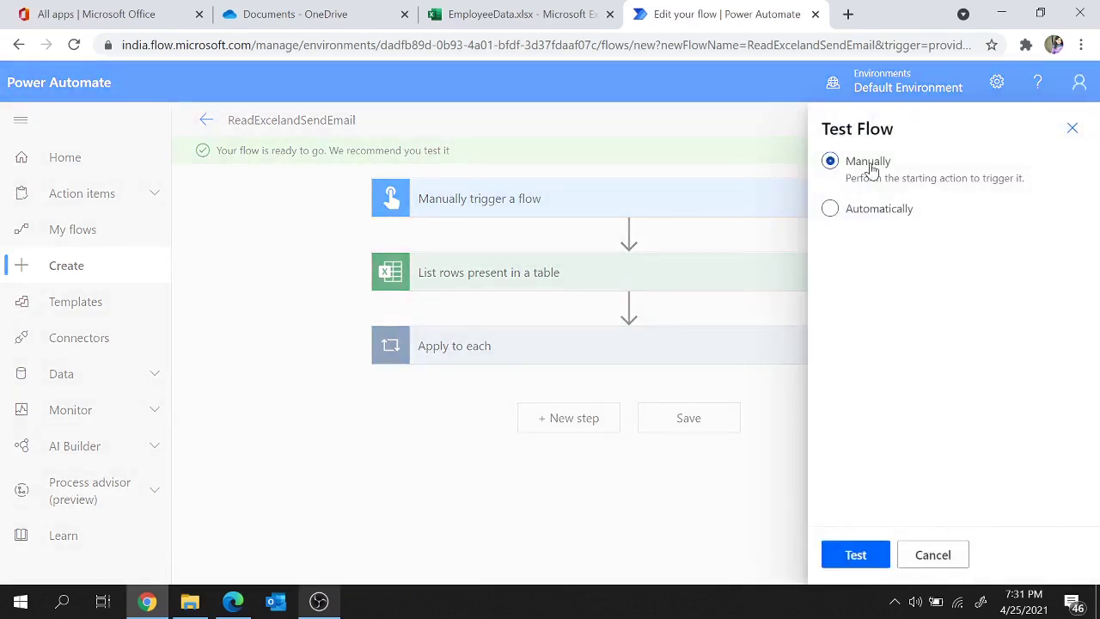
left_click(863, 563)
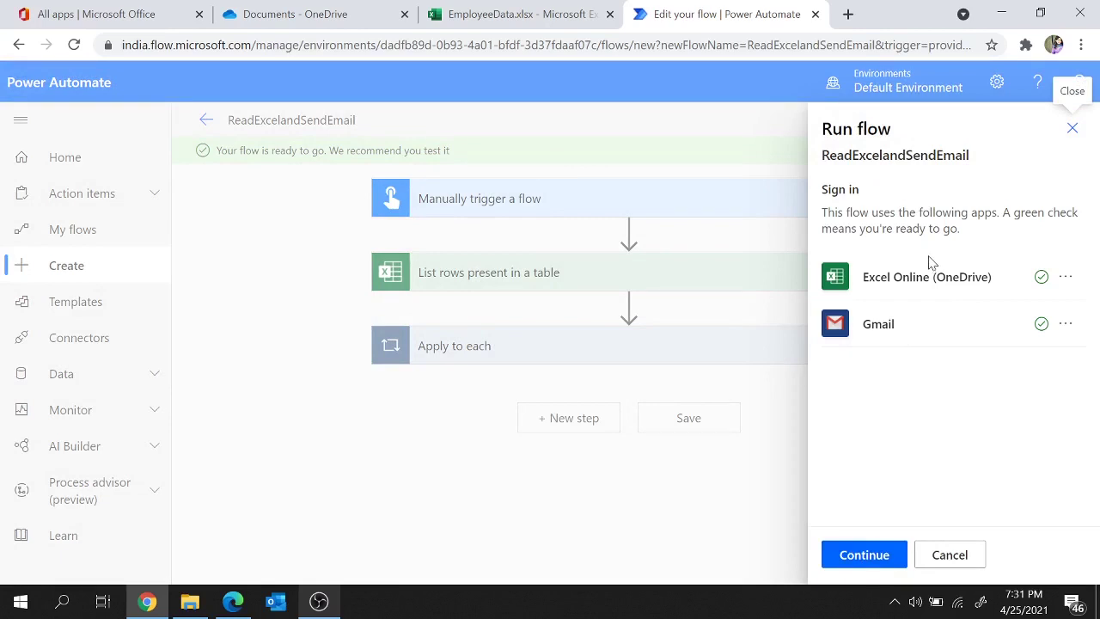
left_click(864, 555)
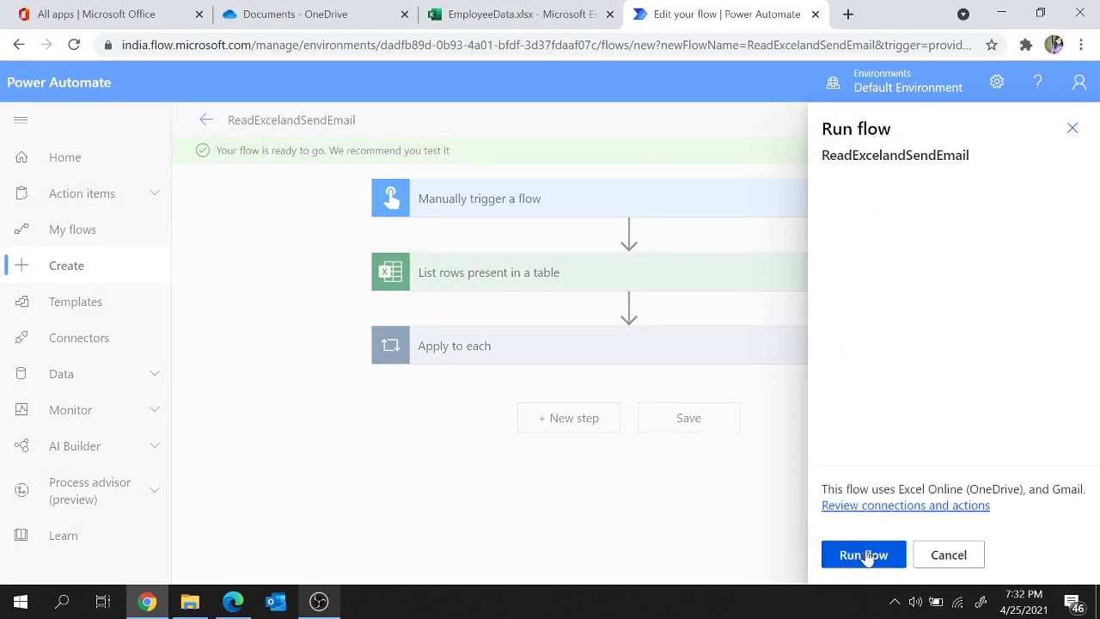
left_click(864, 555)
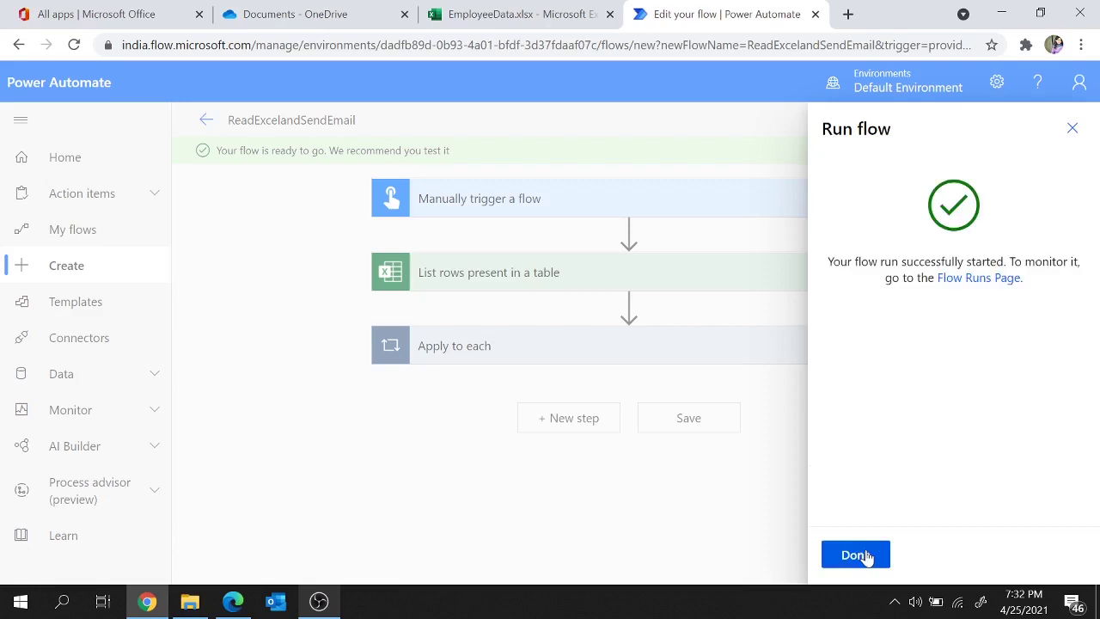
left_click(857, 555)
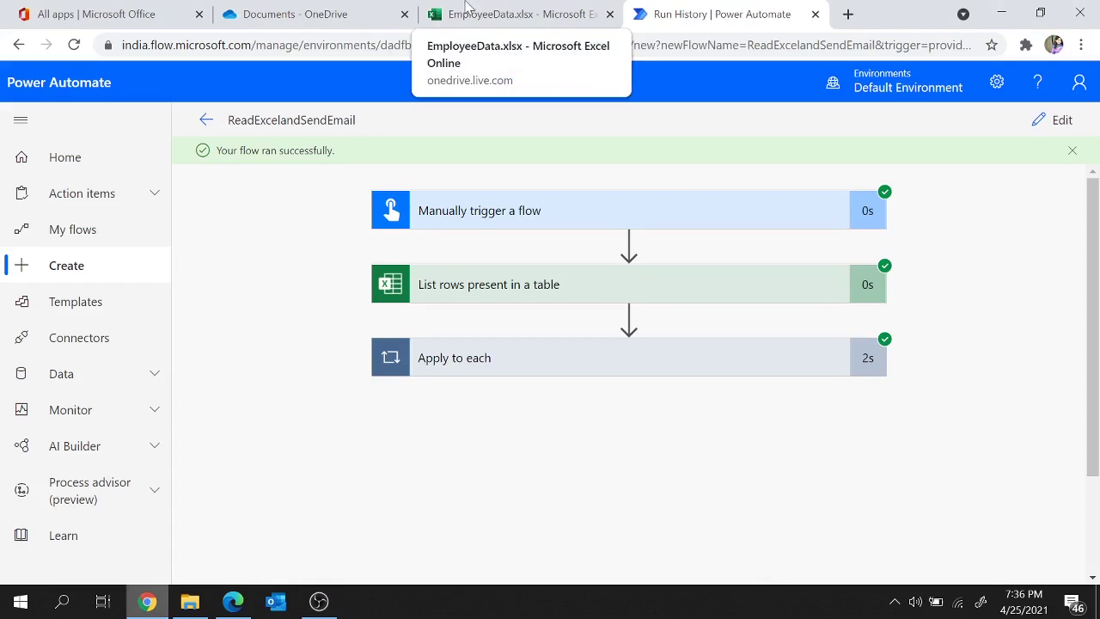
Step: In EmployeeData, confirm D2 and D5 read Yes and check their emails in C5 and C2
left_click(467, 11)
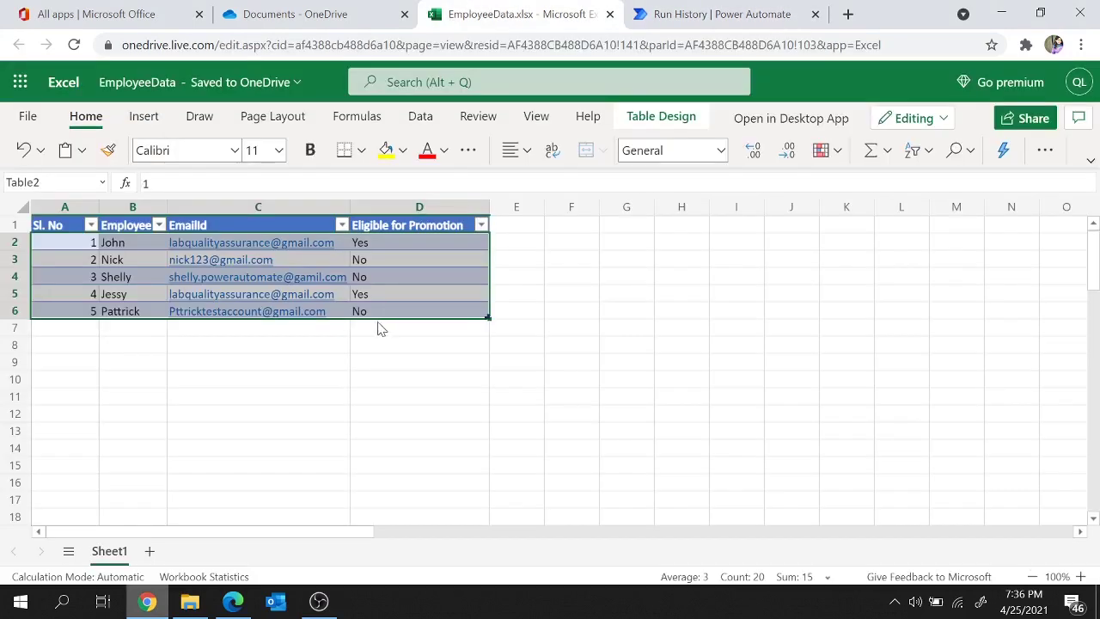
left_click(391, 246)
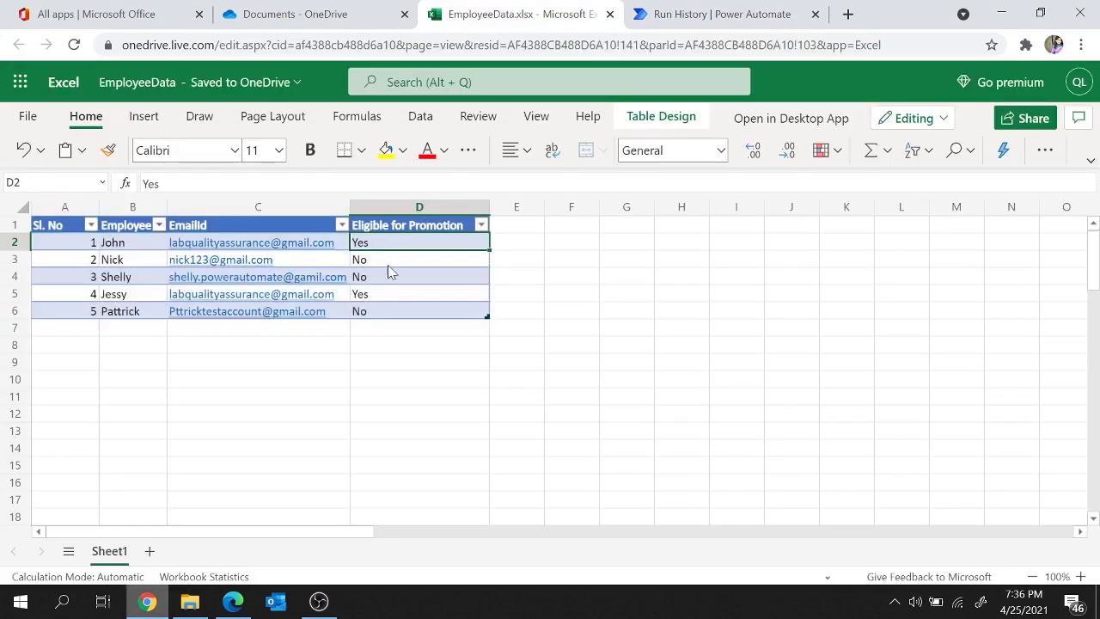
left_click(383, 297)
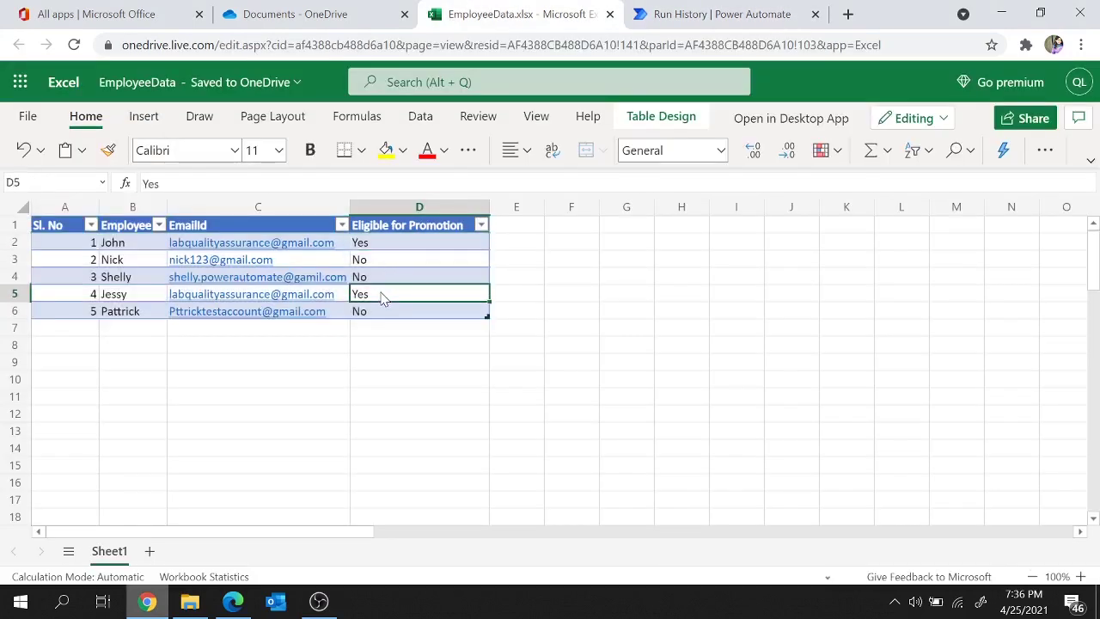
key("Left")
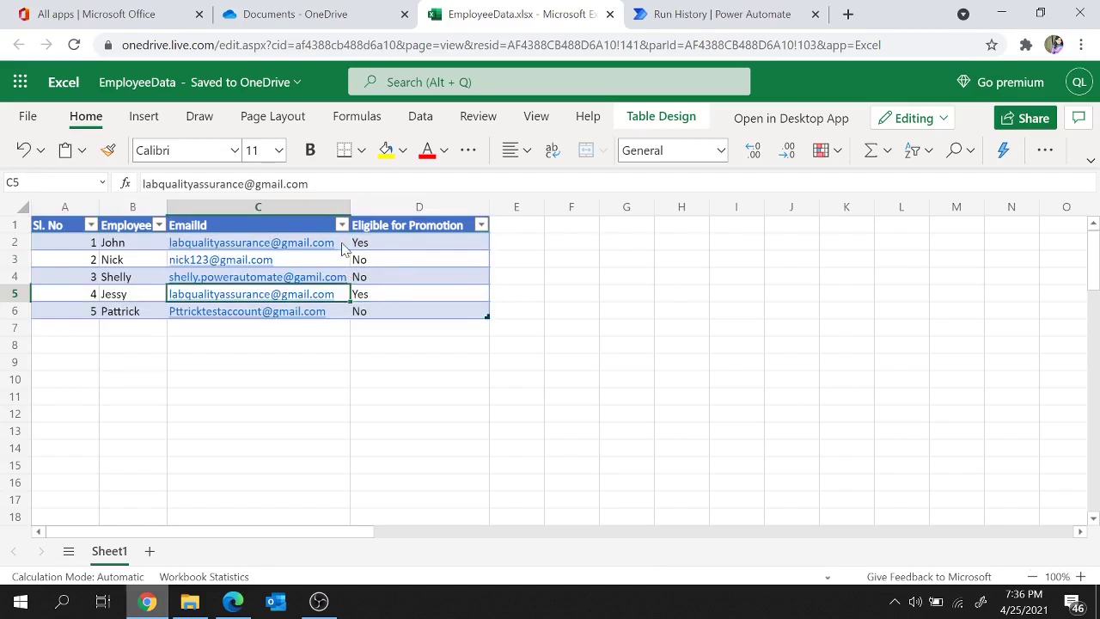
left_click(342, 248)
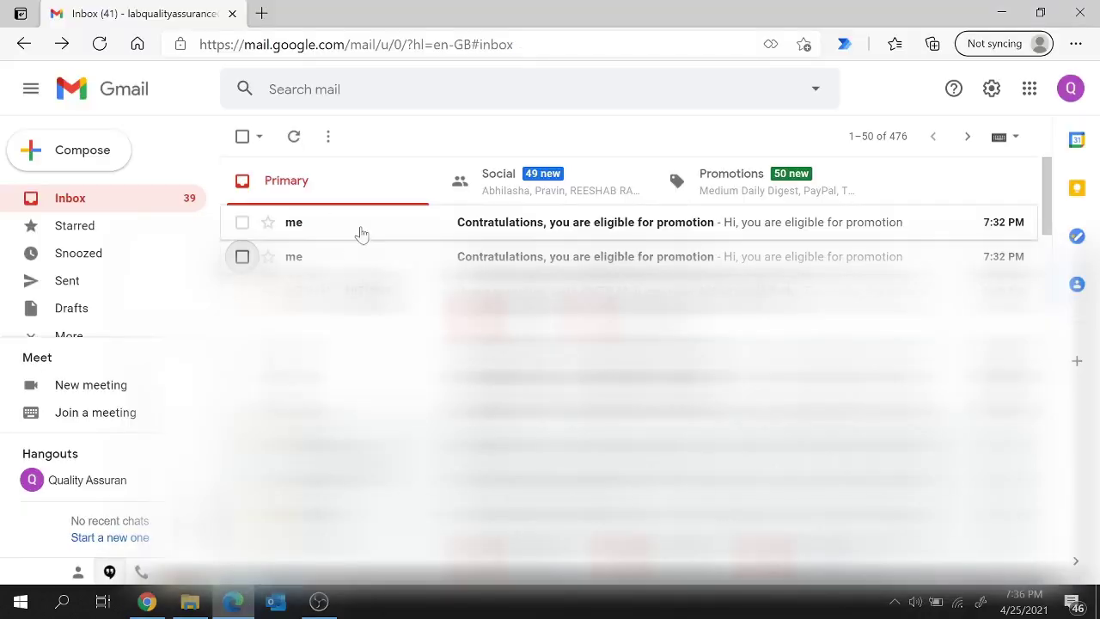
Step: Read the first 'Contratulations, you are eligible for promotion' email, highlight its body, then go back to Inbox
left_click(361, 235)
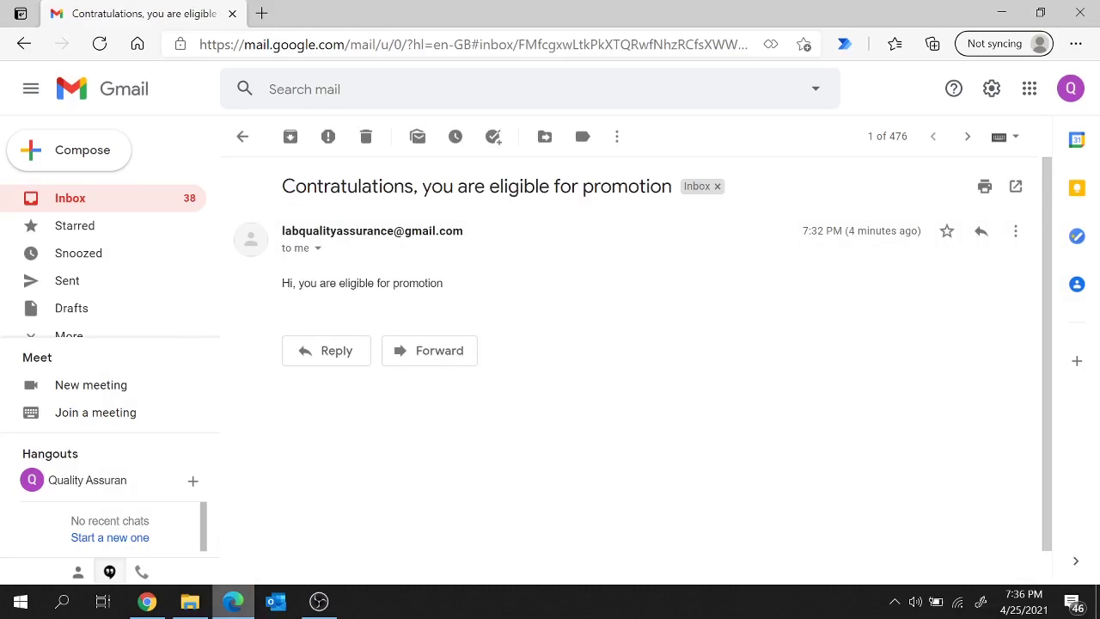
left_click_drag(290, 282, 465, 271)
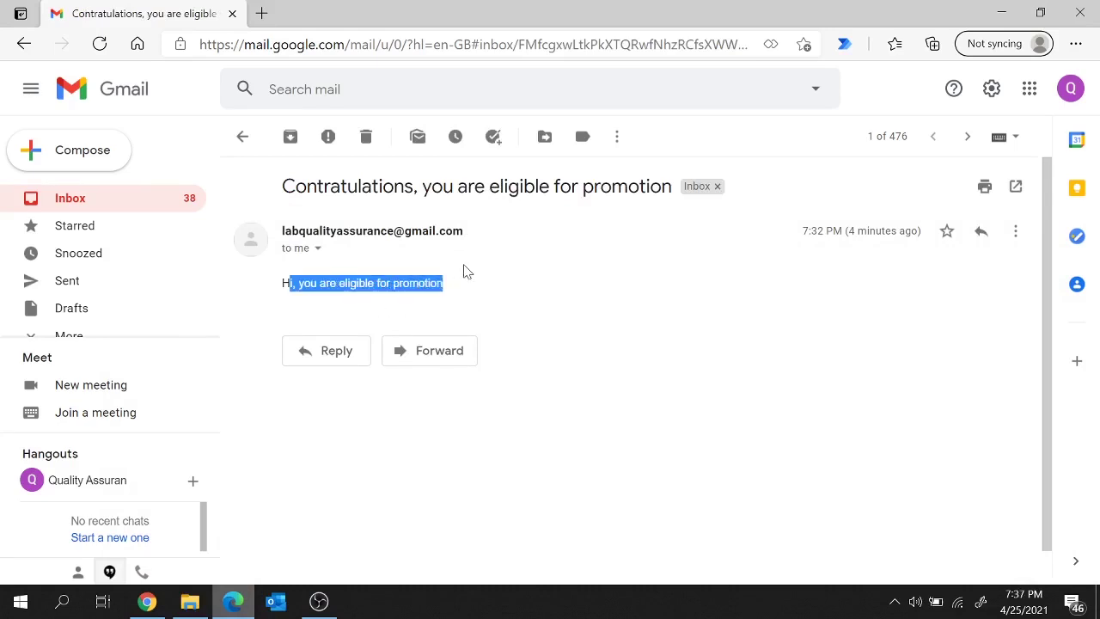
left_click(167, 202)
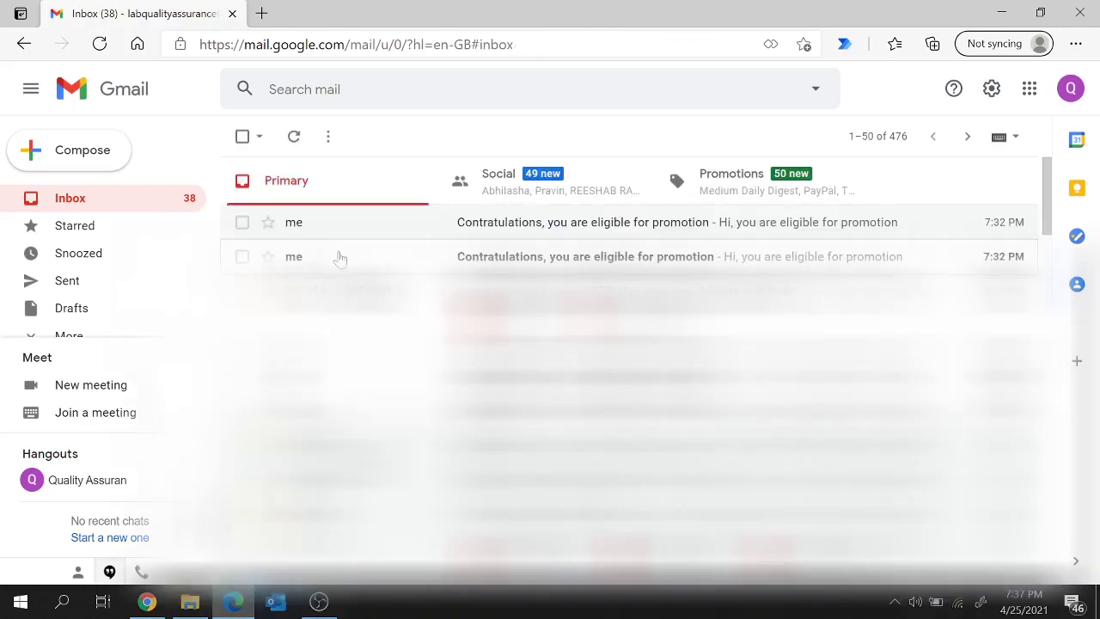
Step: Bring Excel forward, review the Yes values in D5 and D2, and select the table A2:D6
mouse_move(147, 601)
left_click(196, 525)
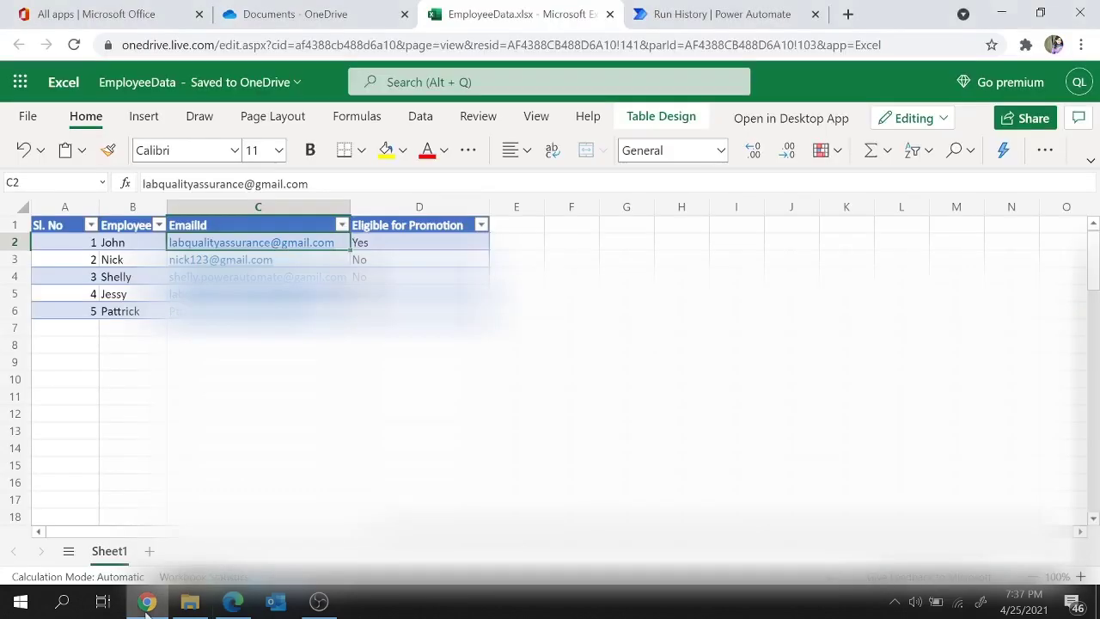
left_click(342, 296)
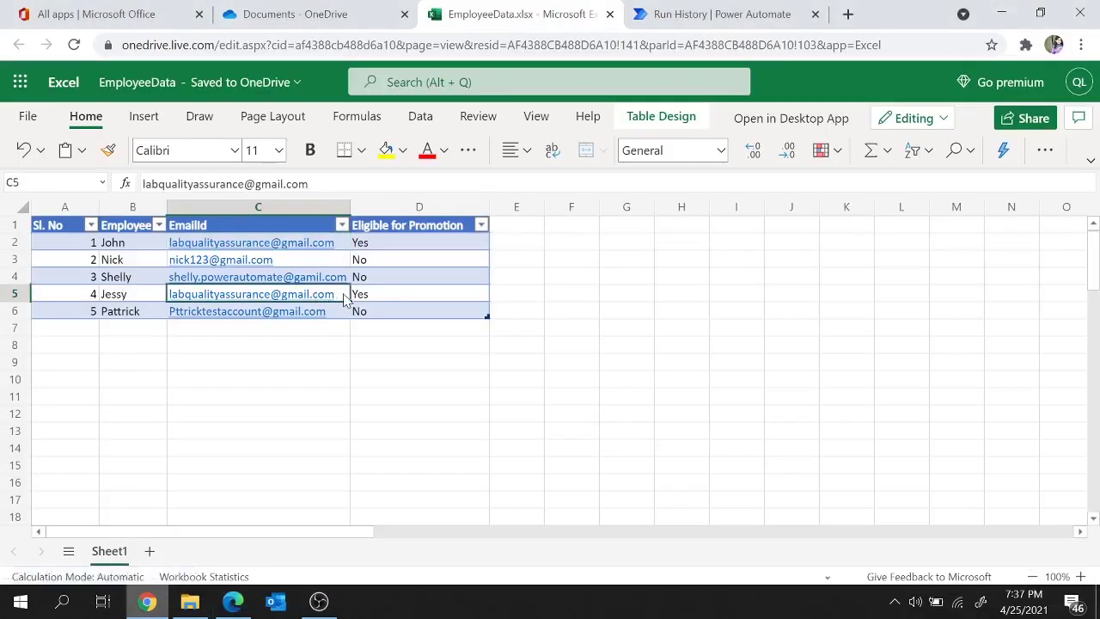
left_click(378, 298)
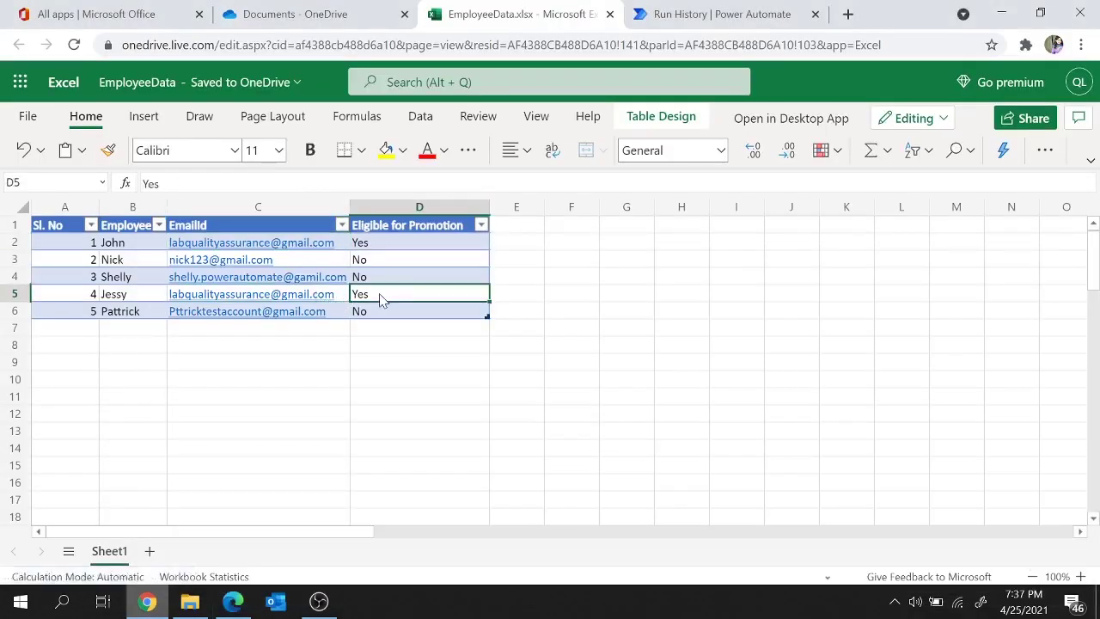
left_click(421, 247)
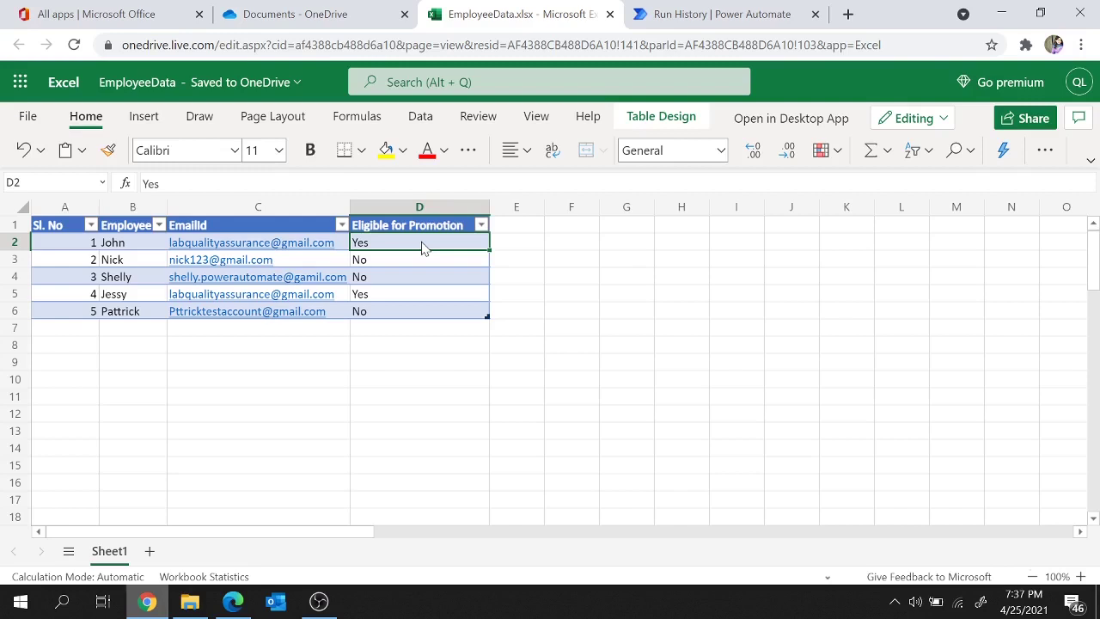
left_click(258, 366)
left_click(88, 248)
left_click_drag(88, 248, 459, 312)
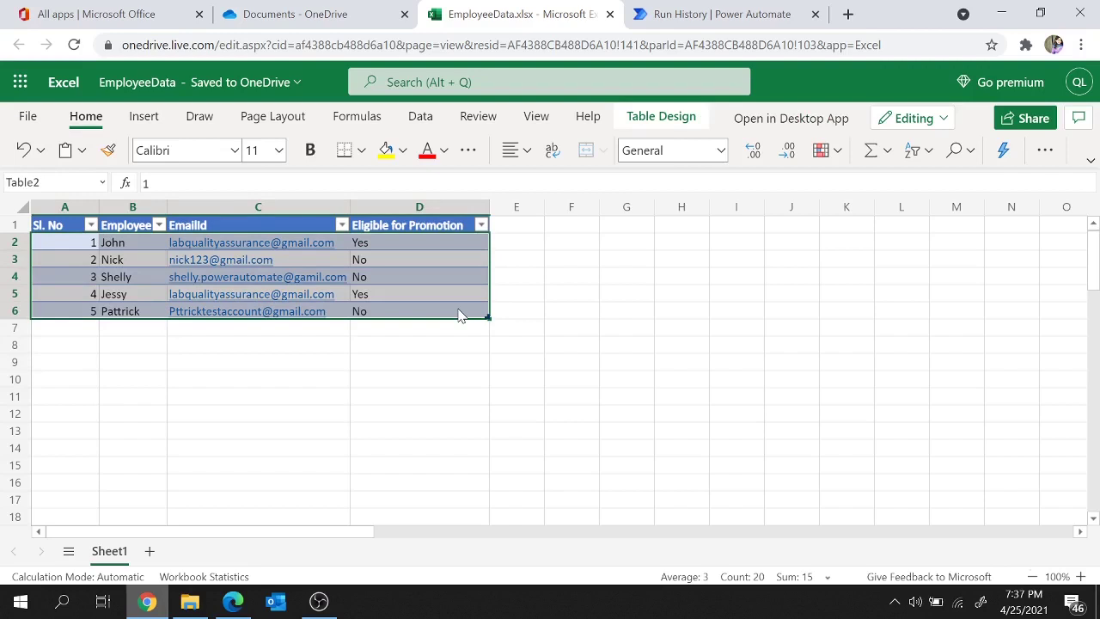
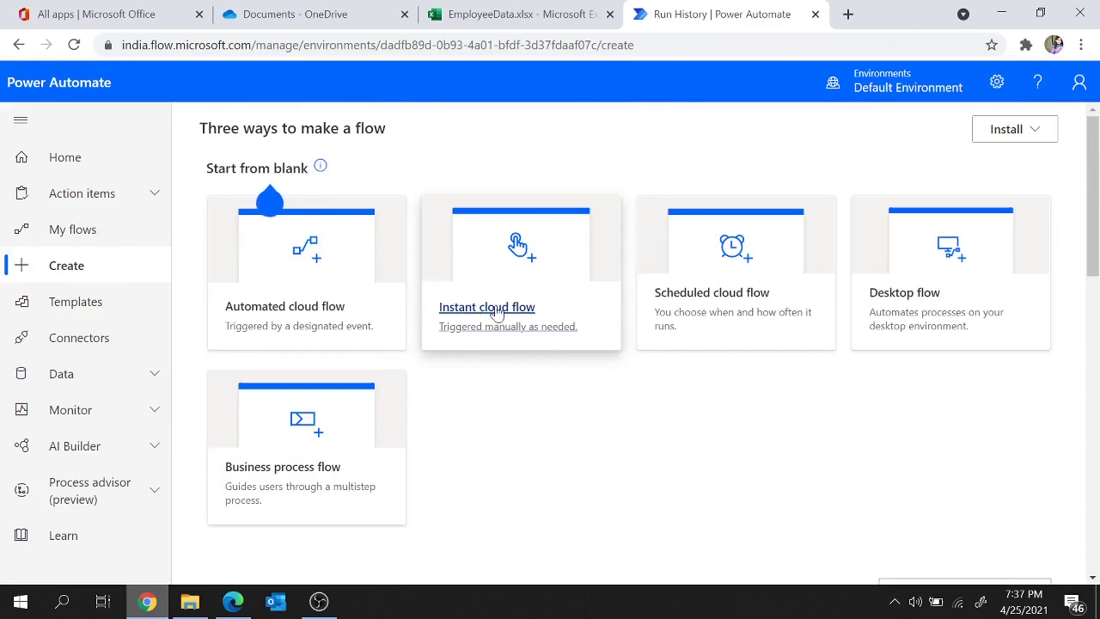
Step: Create an instant cloud flow named AddRowtoExcelTable using the 'Manually trigger a flow' trigger
left_click(499, 313)
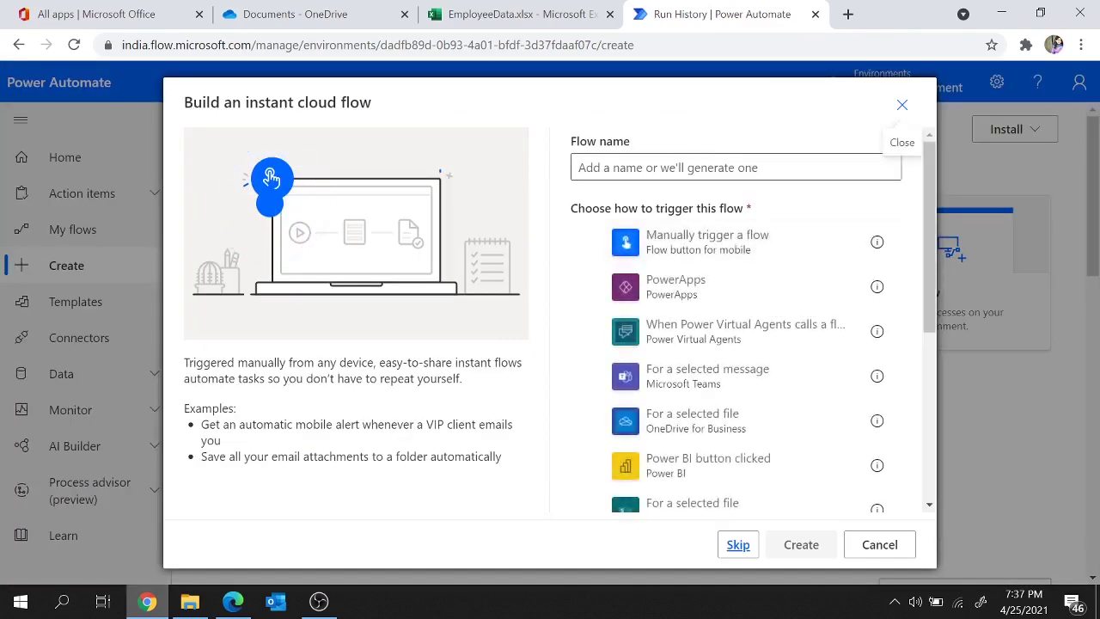
left_click(653, 167)
type("Add")
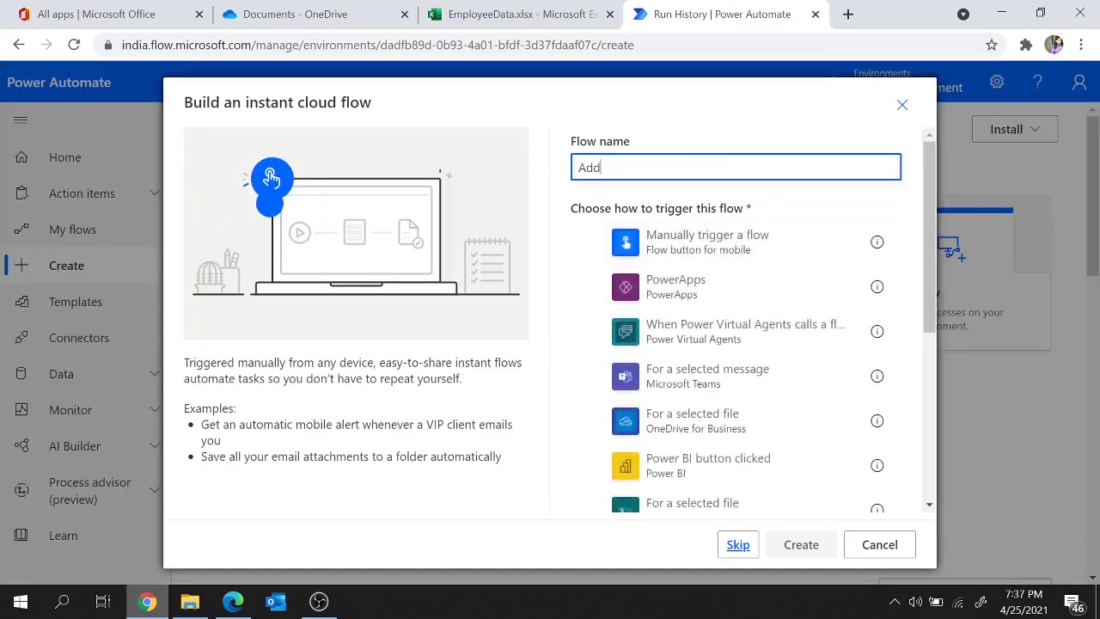
type("RowtoExcelTa")
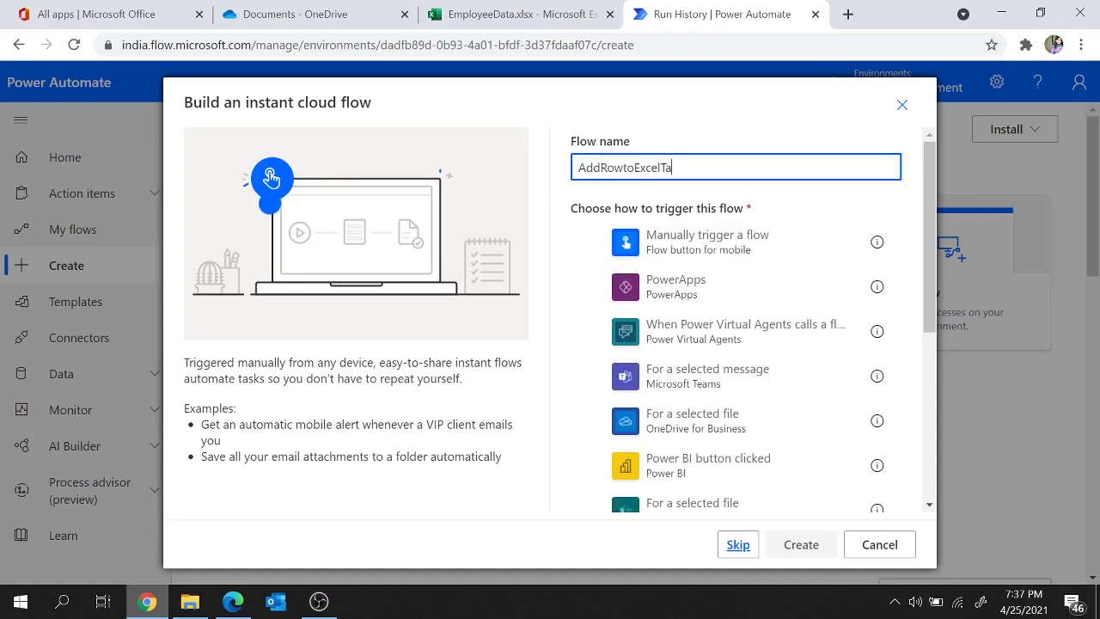
type("ble")
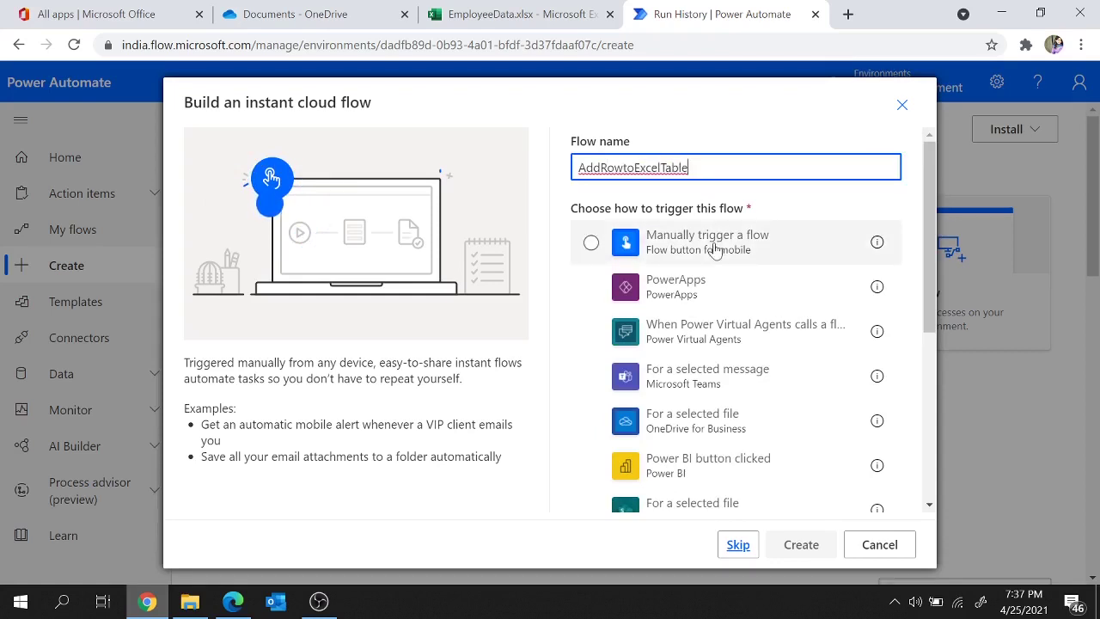
left_click(715, 247)
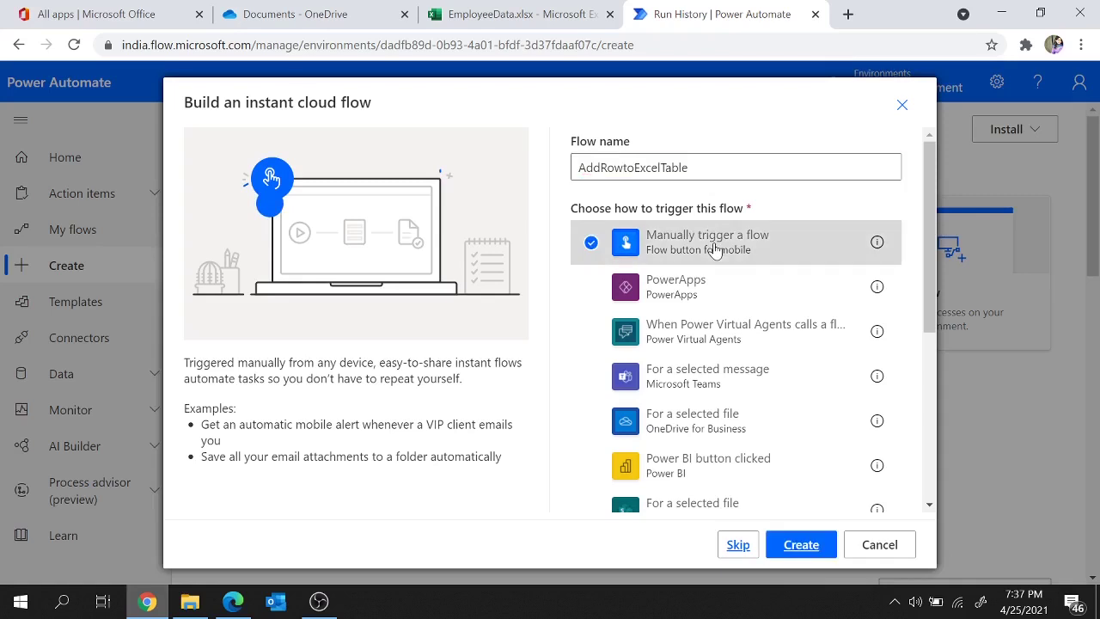
left_click(801, 544)
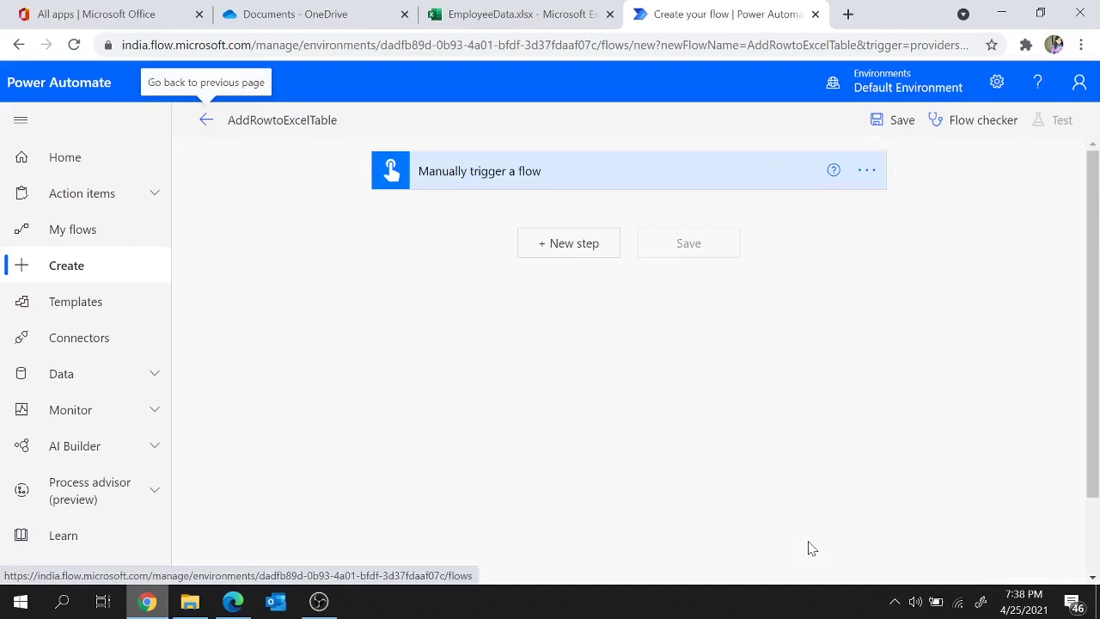
Step: Add a Number input Sl.No to the trigger, with Sl.No in its prompt
left_click(582, 180)
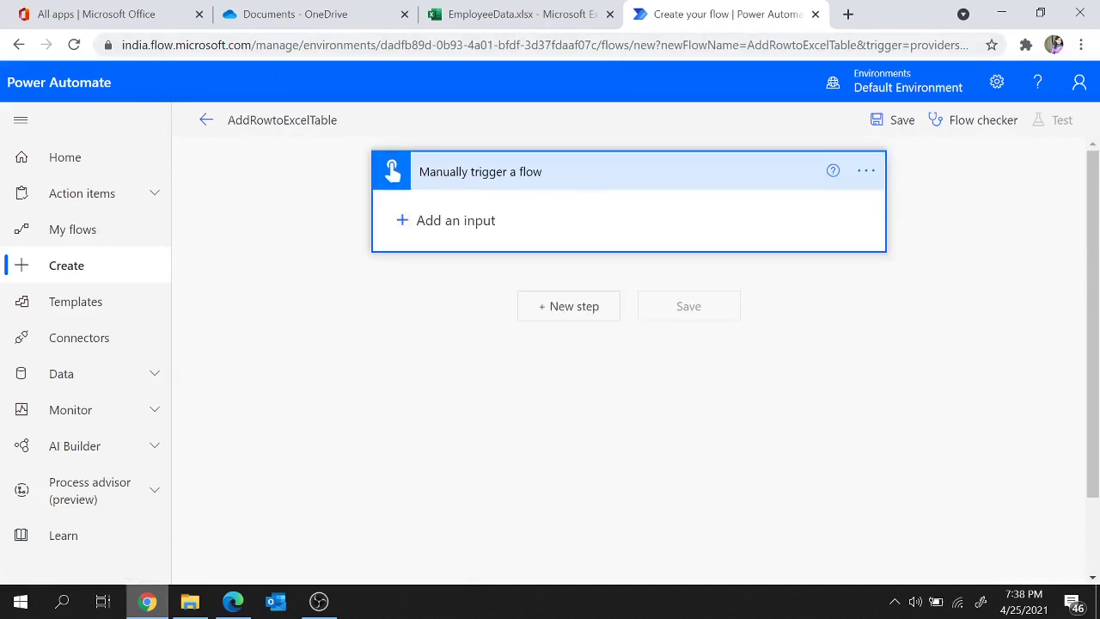
left_click(405, 222)
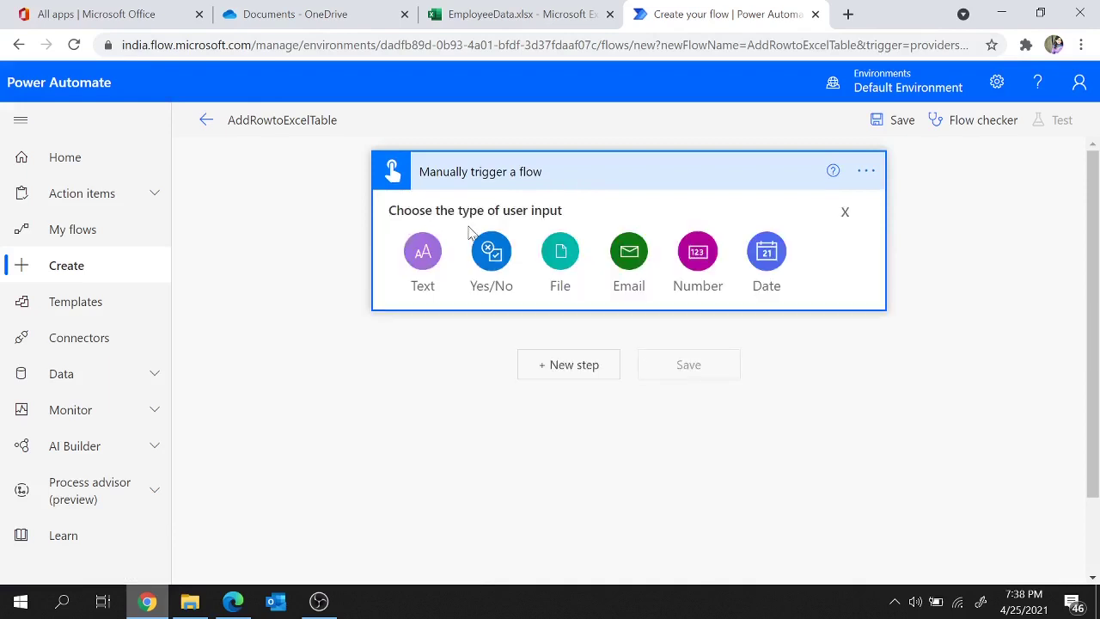
left_click(520, 8)
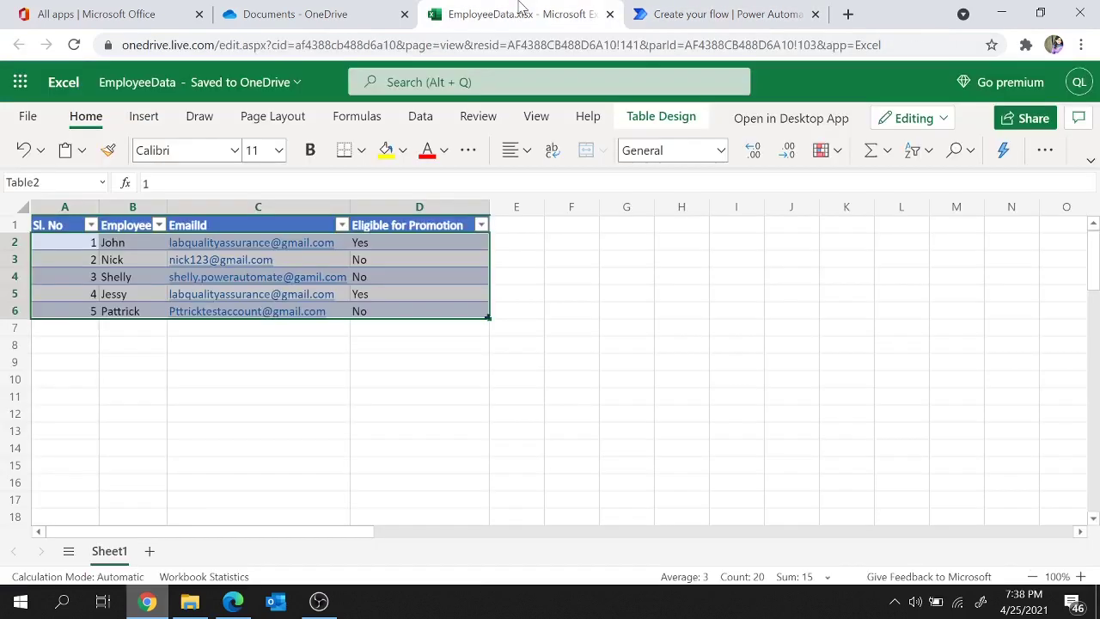
left_click(68, 241)
left_click(67, 262)
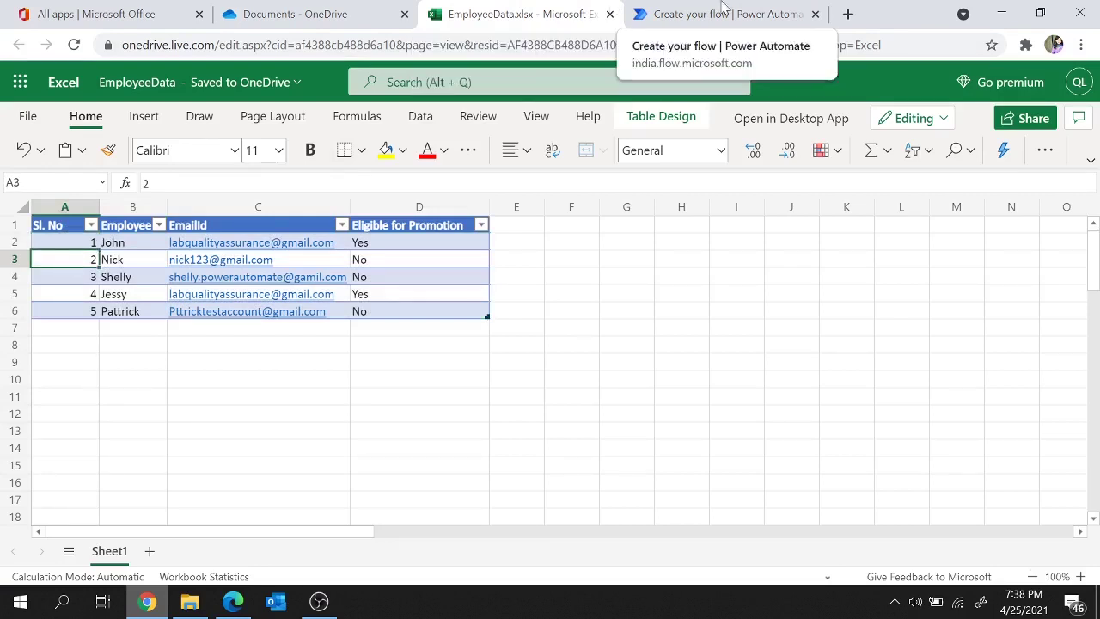
left_click(741, 9)
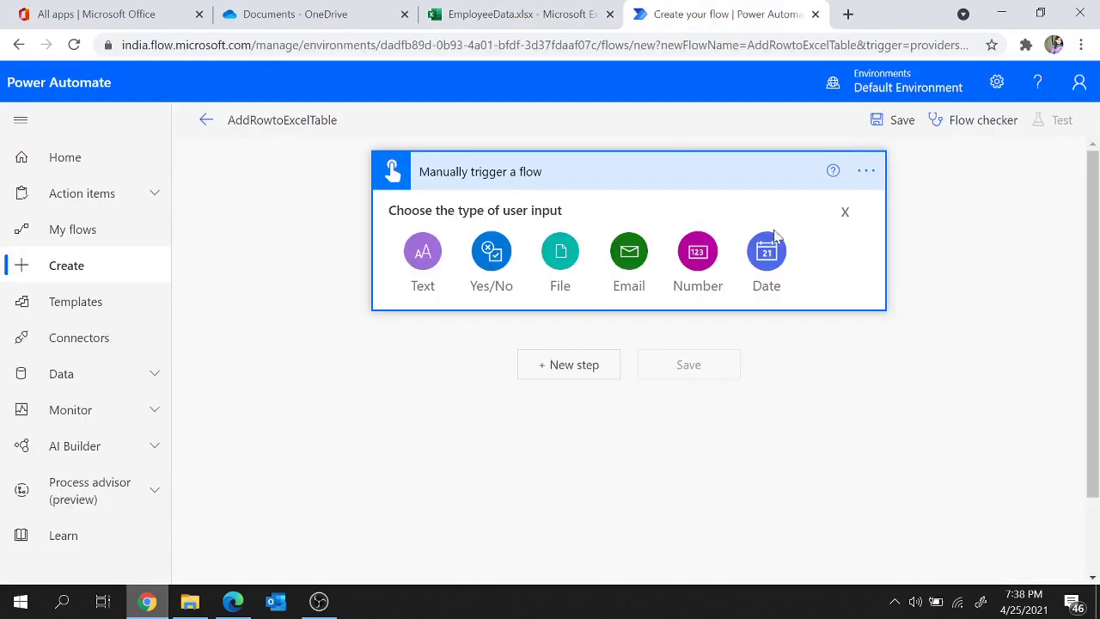
left_click(698, 270)
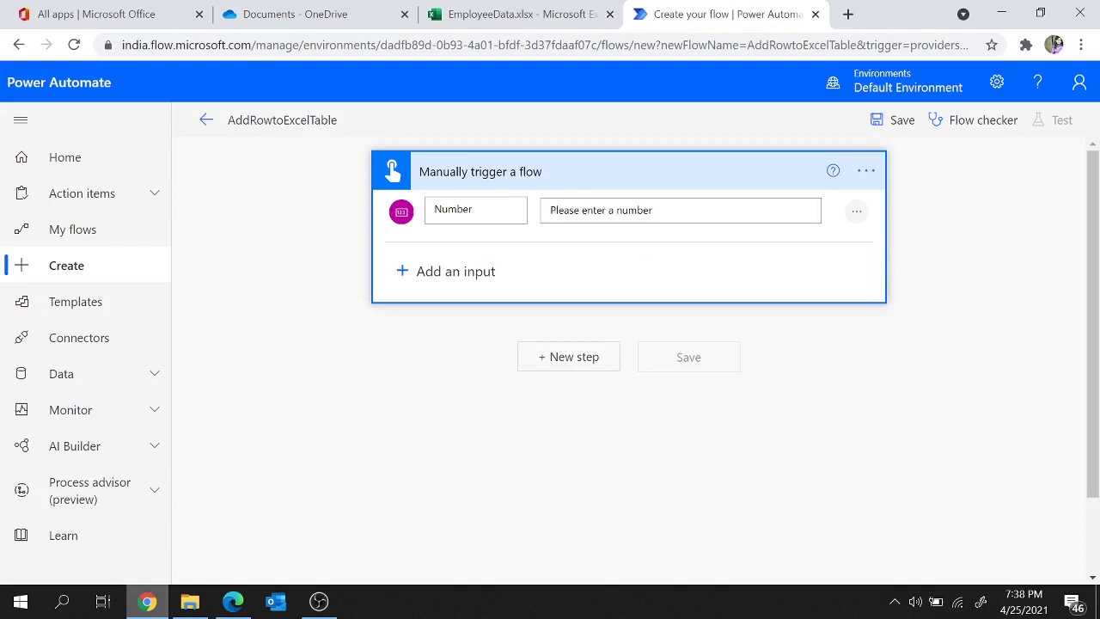
type("Sl.No")
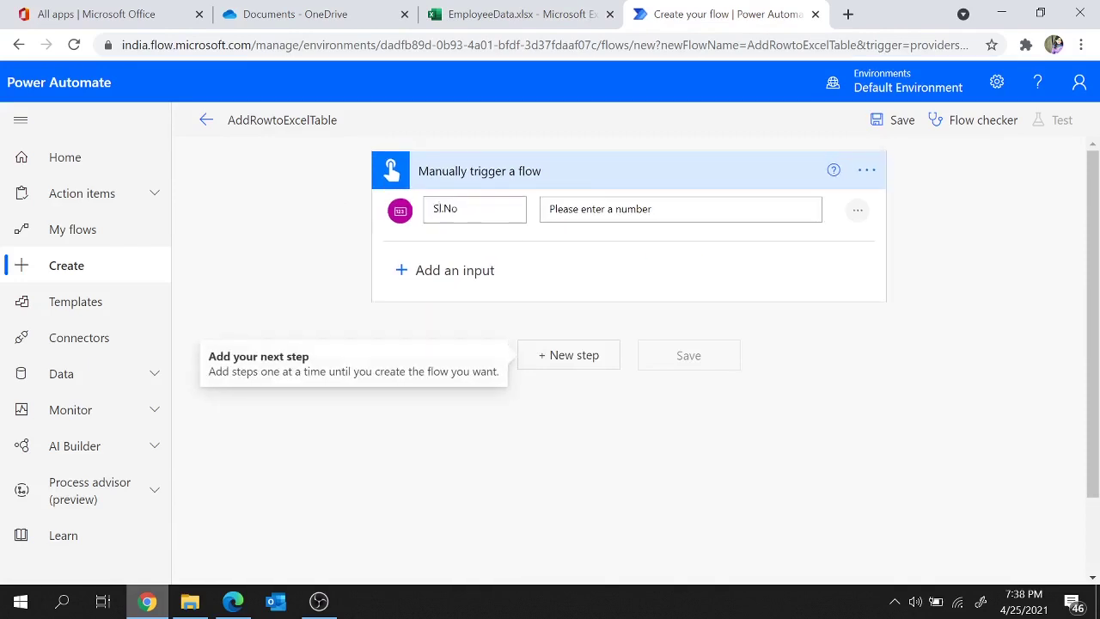
left_click_drag(460, 210, 420, 222)
key("ctrl+c")
left_click_drag(653, 209, 616, 209)
key("ctrl+v")
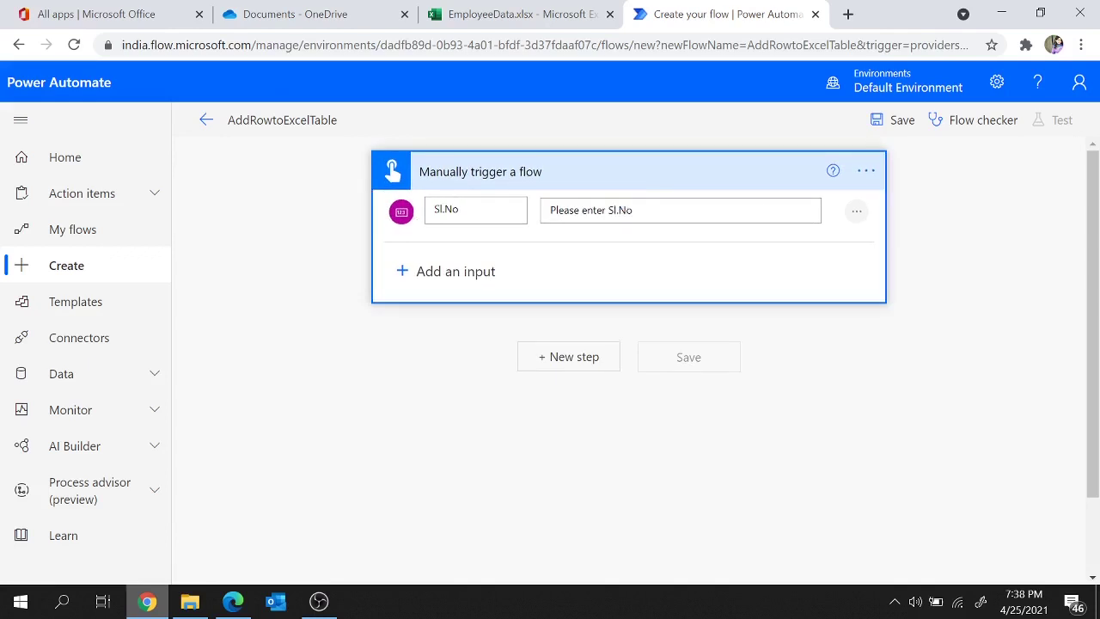
Step: Add a Text input named Employeename, with Employeename in its prompt
left_click(516, 14)
left_click(133, 207)
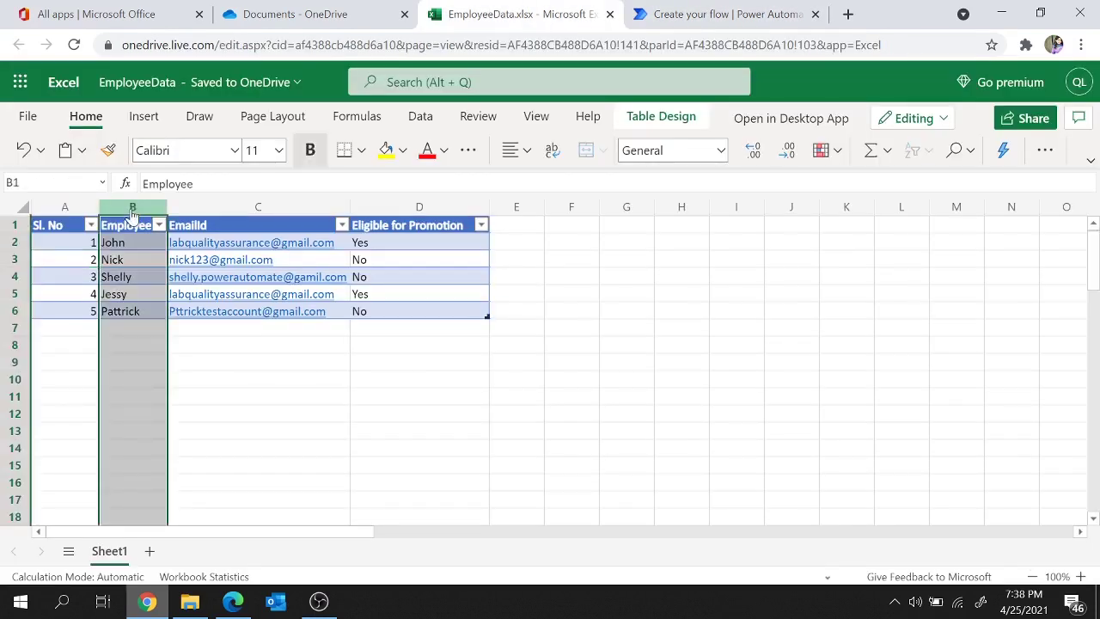
left_click(659, 10)
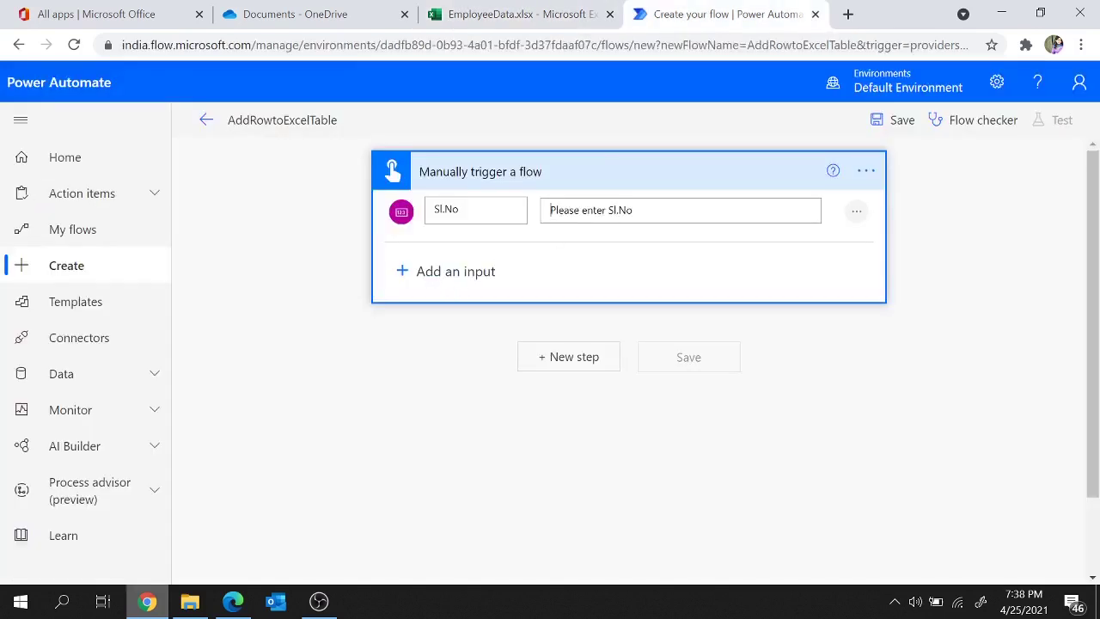
left_click(406, 275)
left_click(436, 312)
key("ctrl+a")
type("E")
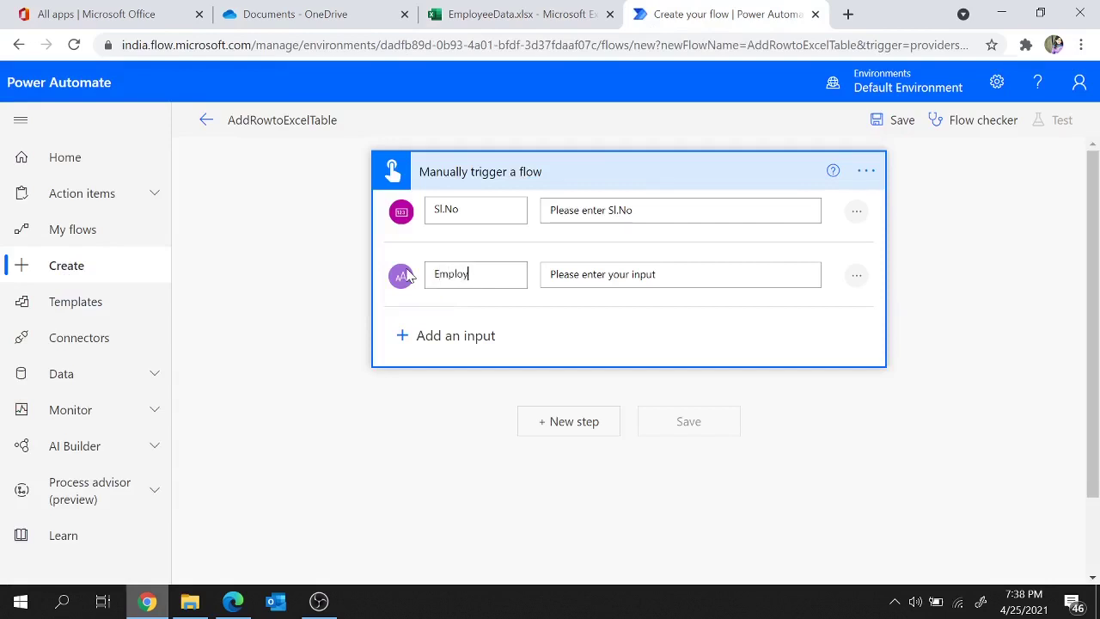
type("mployeename")
left_click_drag(516, 275, 366, 279)
key("ctrl+c")
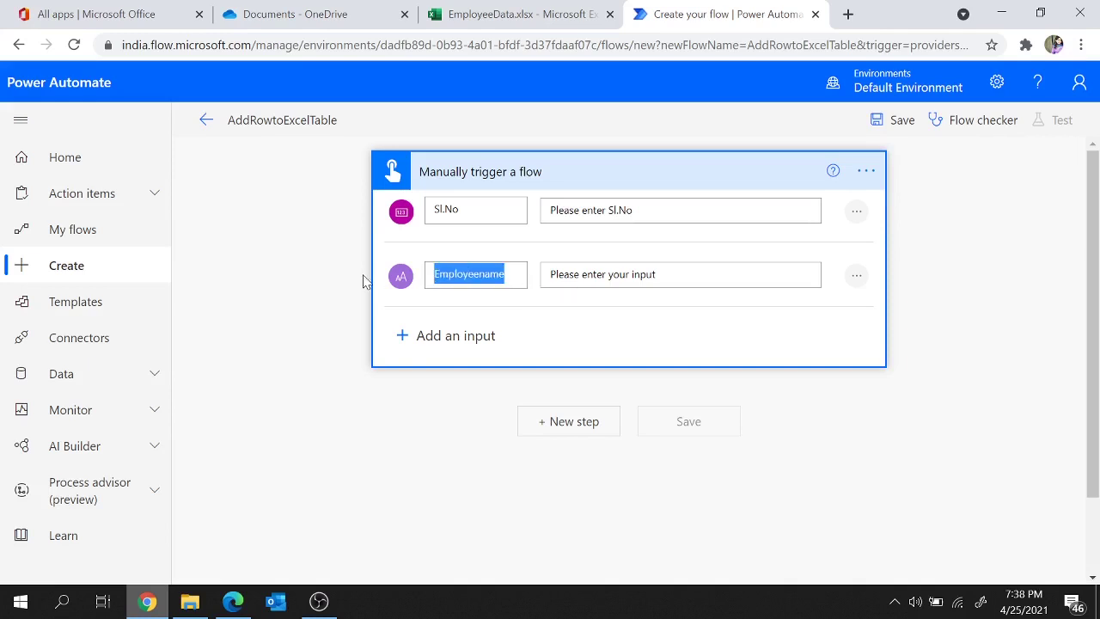
left_click_drag(655, 273, 612, 273)
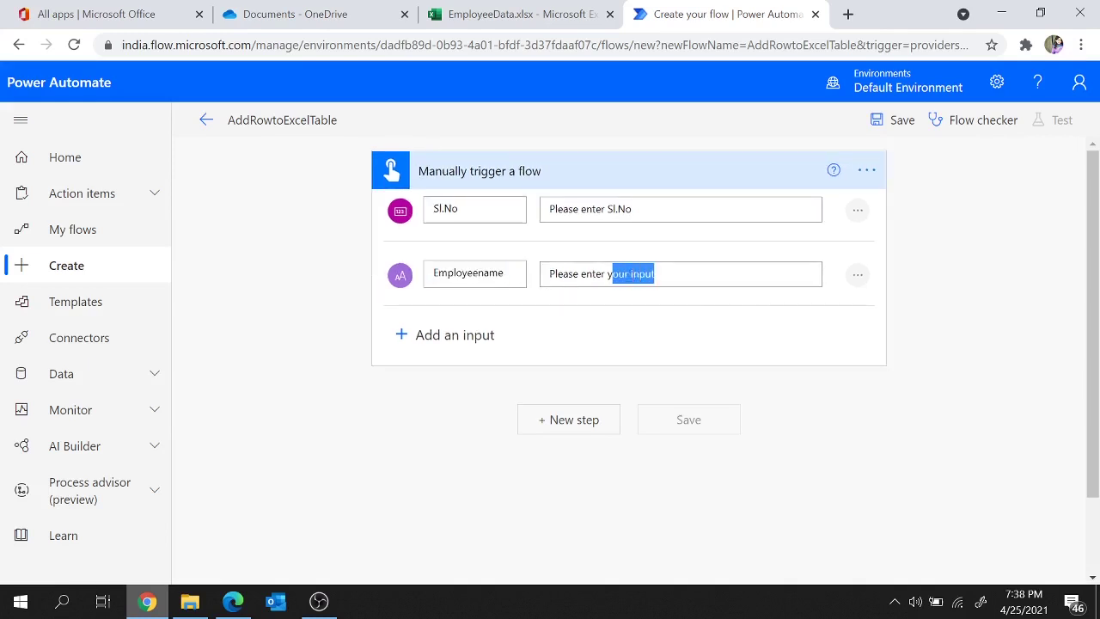
key("ctrl+v")
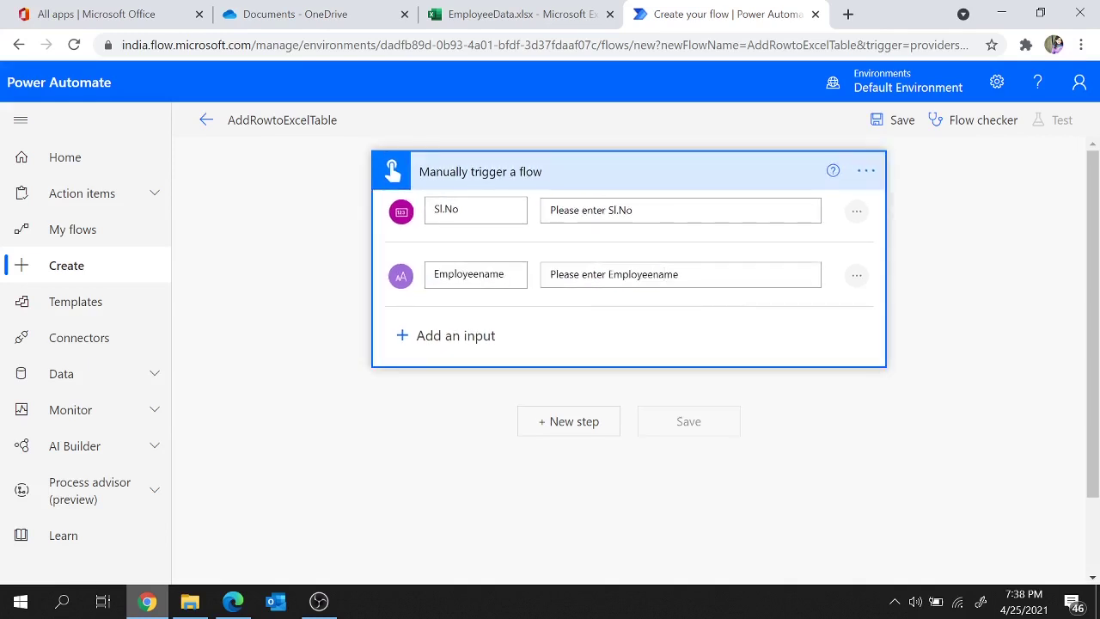
Step: Check the EmailId and Eligible for Promotion column headers in the Excel table
left_click(533, 11)
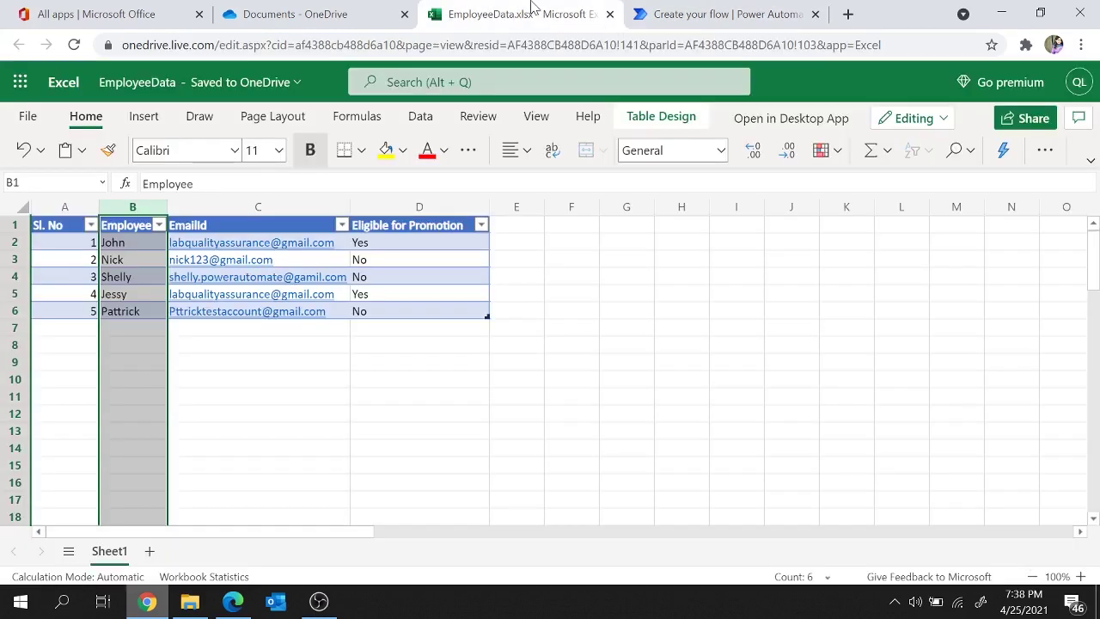
left_click(236, 207)
left_click(407, 206)
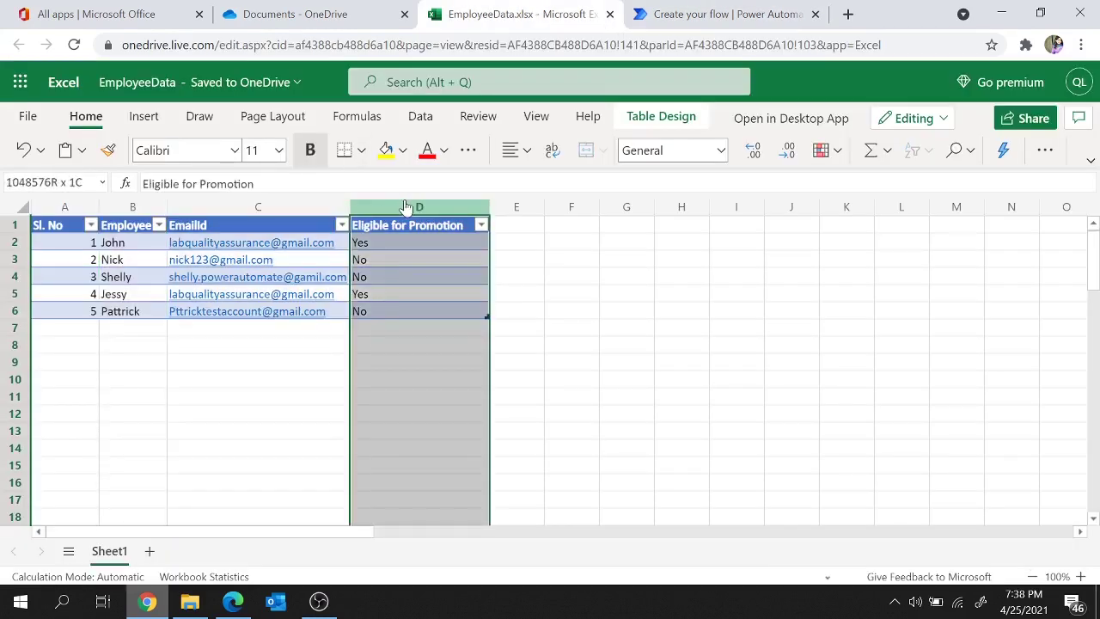
left_click(722, 14)
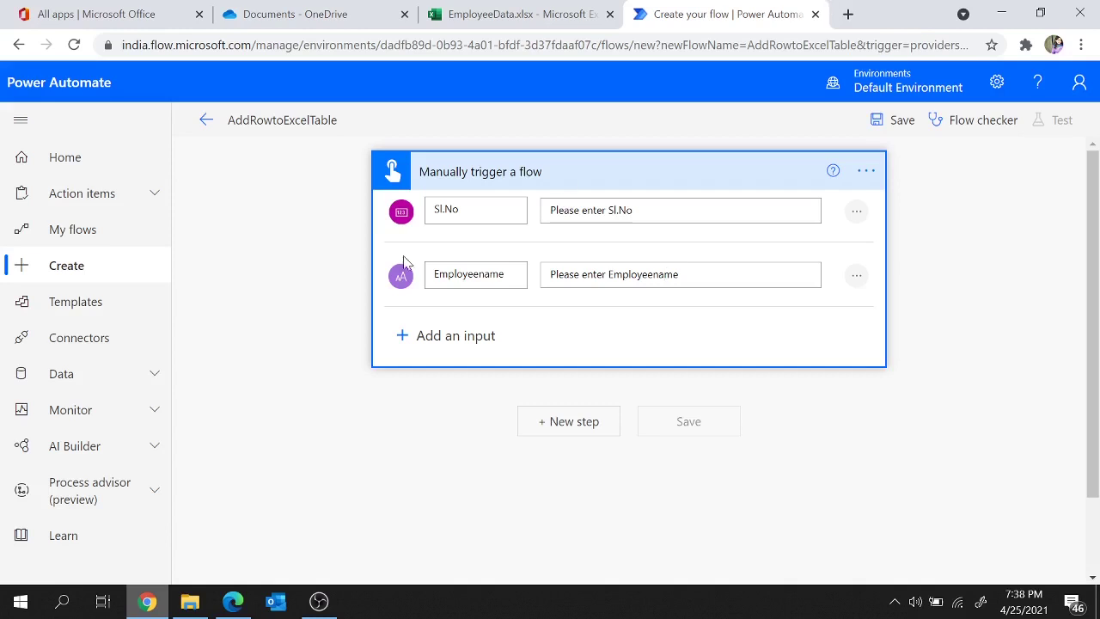
Step: Add a Text input named EmailId, with EmailId in its prompt
left_click(407, 338)
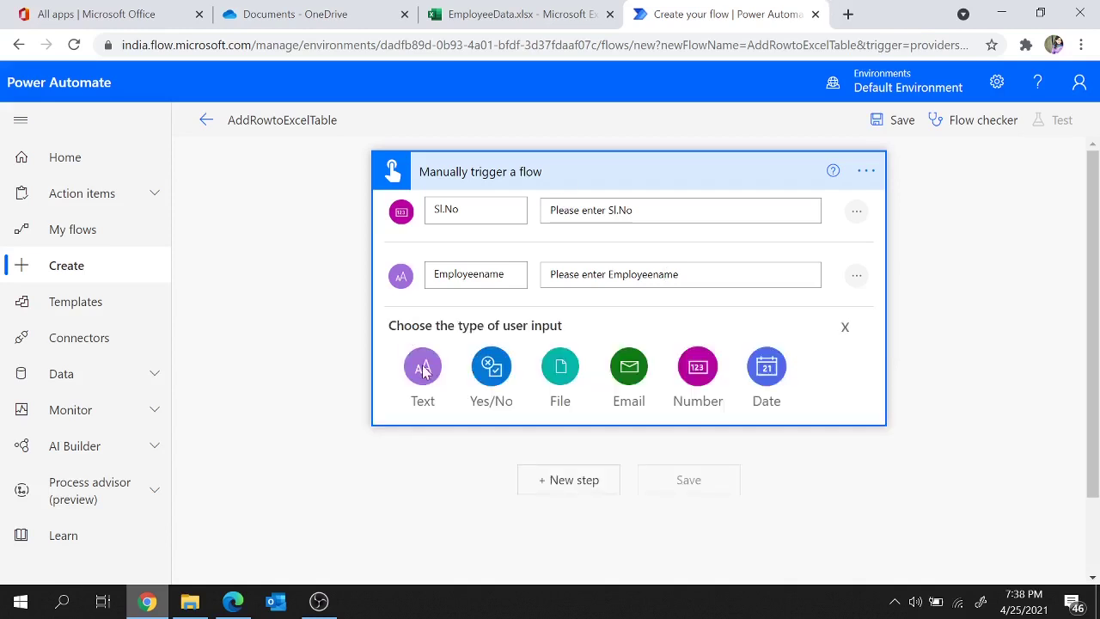
left_click(423, 368)
type("EmailId")
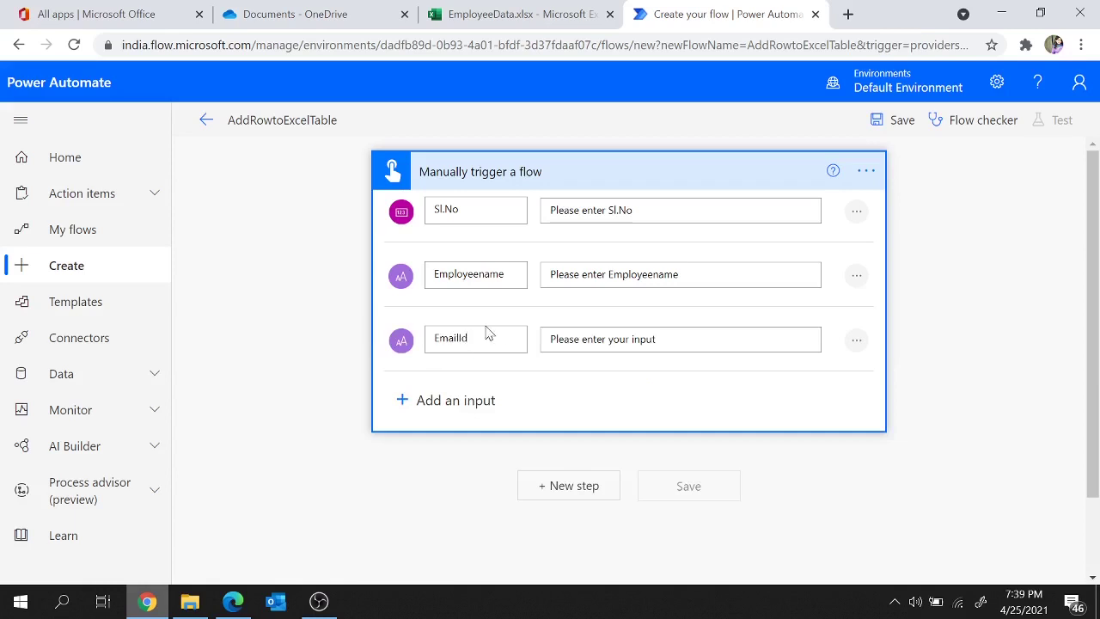
left_click_drag(470, 338, 406, 333)
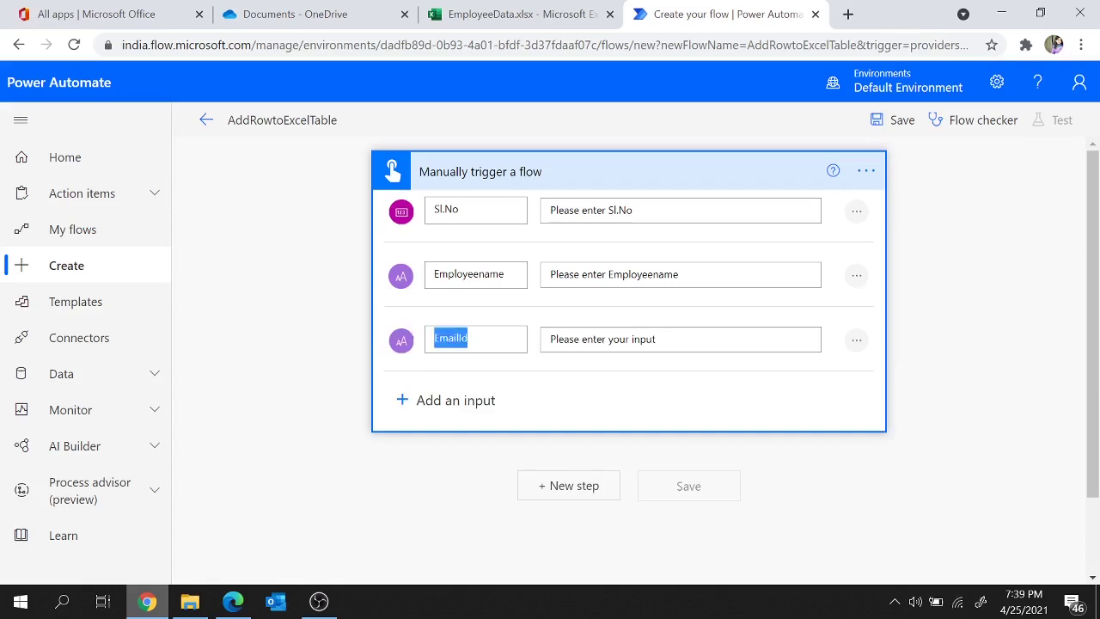
left_click_drag(656, 338, 609, 339)
left_click(555, 339)
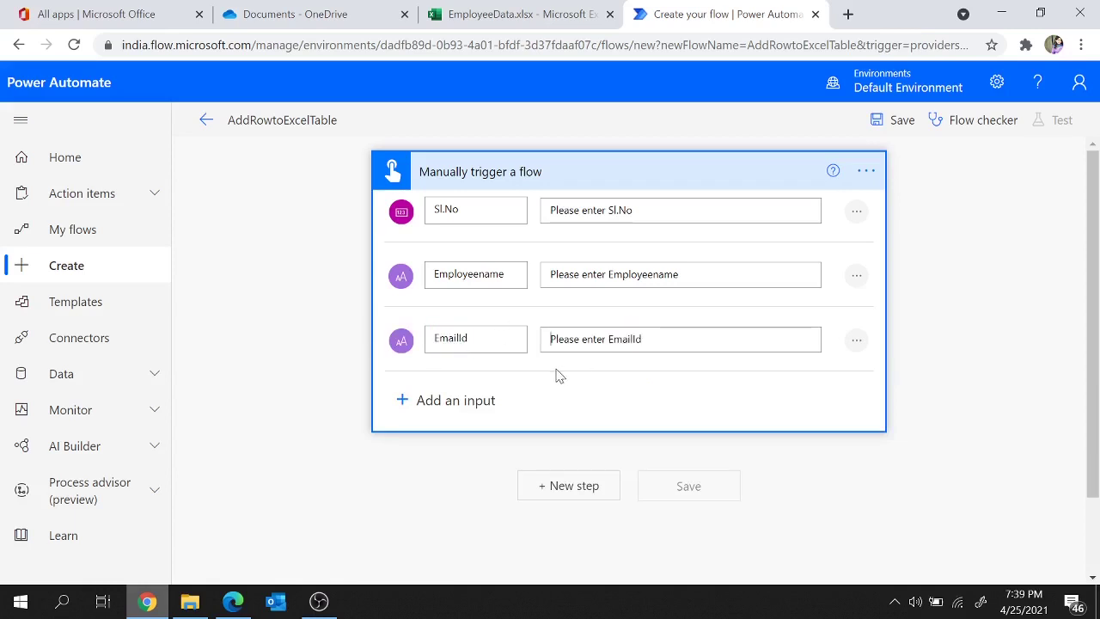
Step: Add a Text input Eligible for Promotion prompting 'Please enter the value for Eligible for Promotion'
left_click(401, 400)
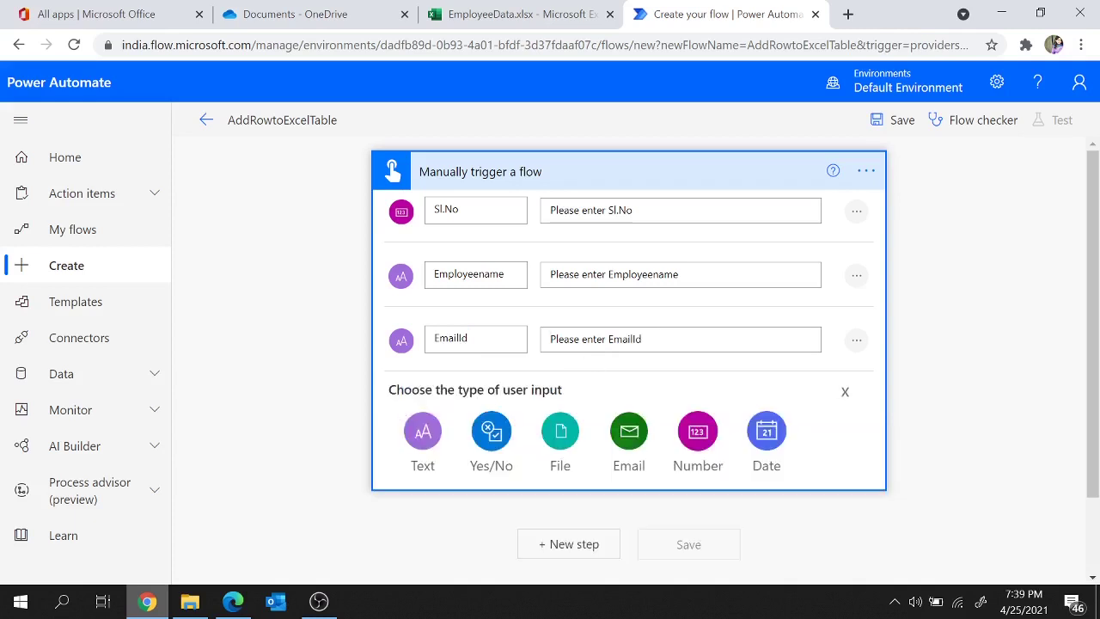
left_click(486, 7)
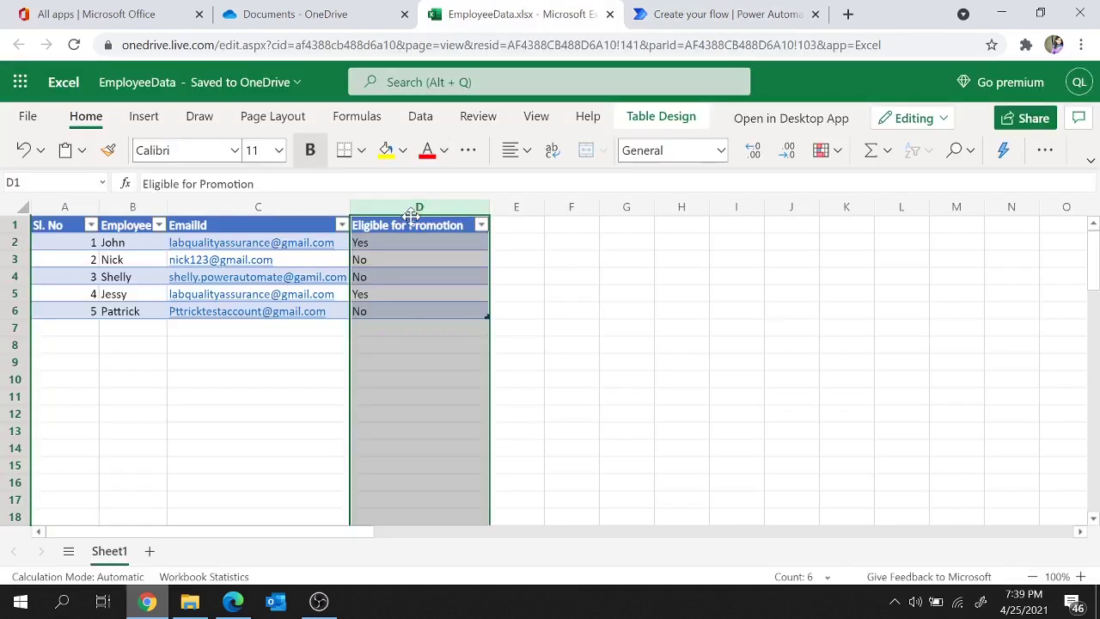
left_click(381, 226)
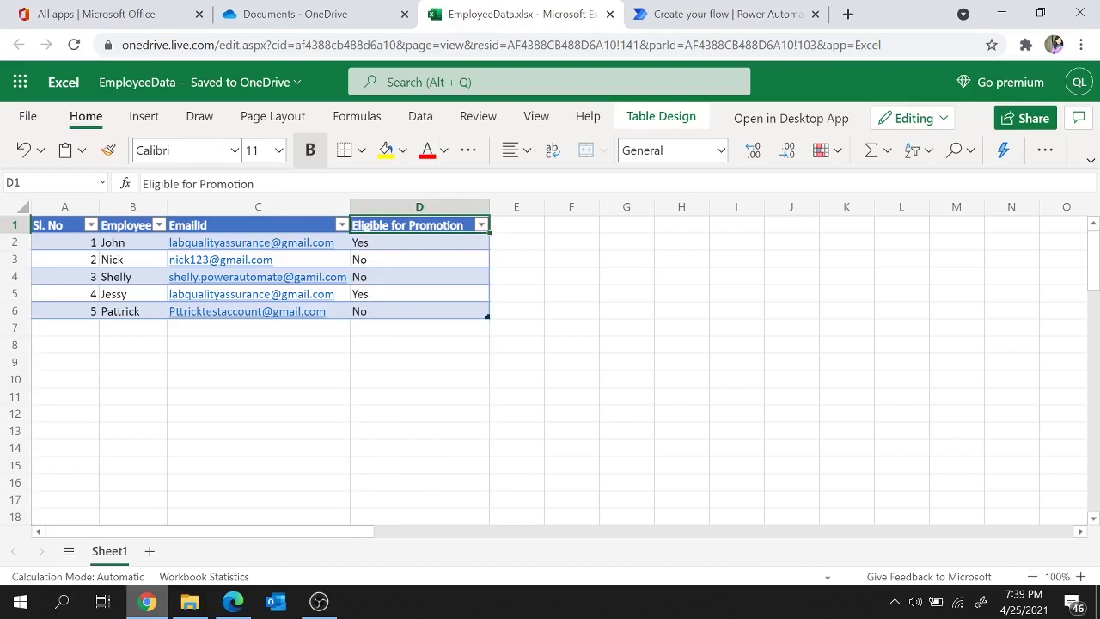
triple_click(198, 183)
key("ctrl+c")
left_click(698, 8)
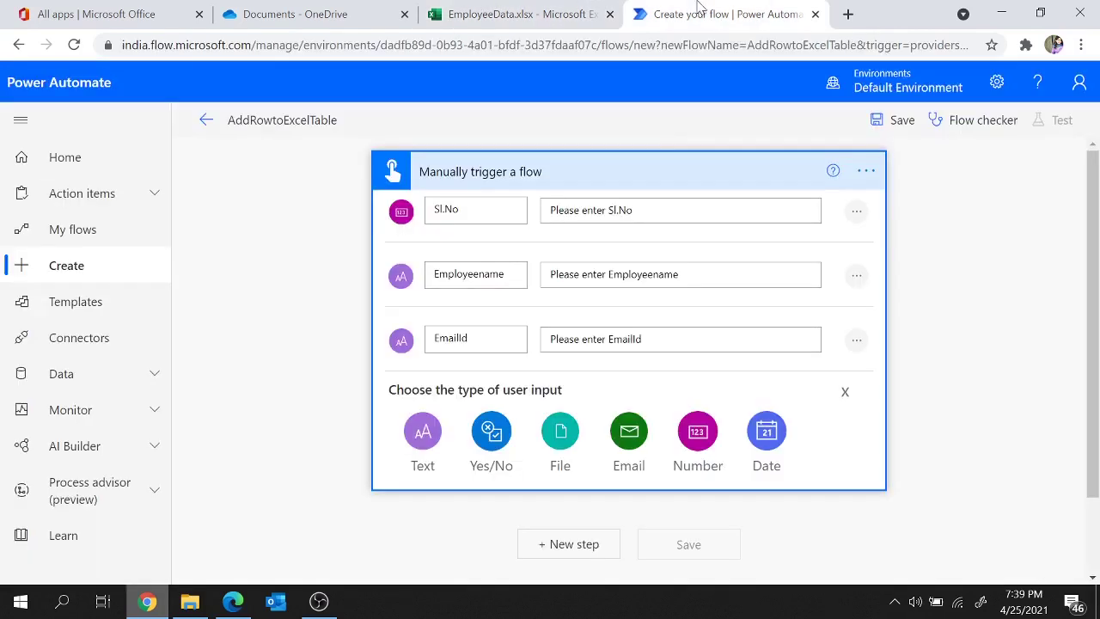
left_click(423, 430)
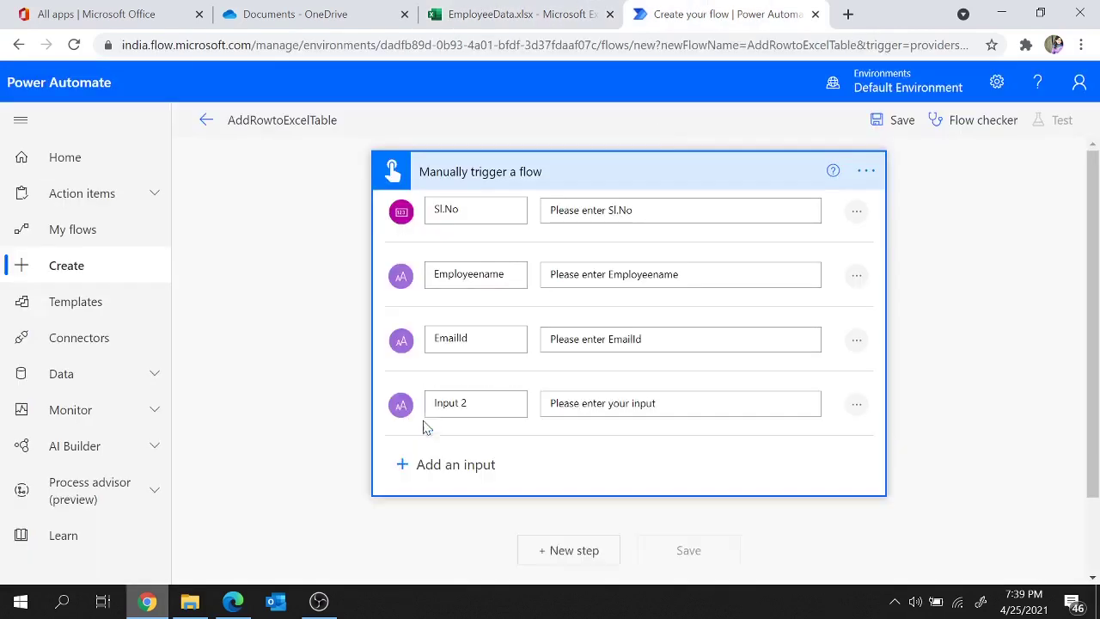
key("ctrl+v")
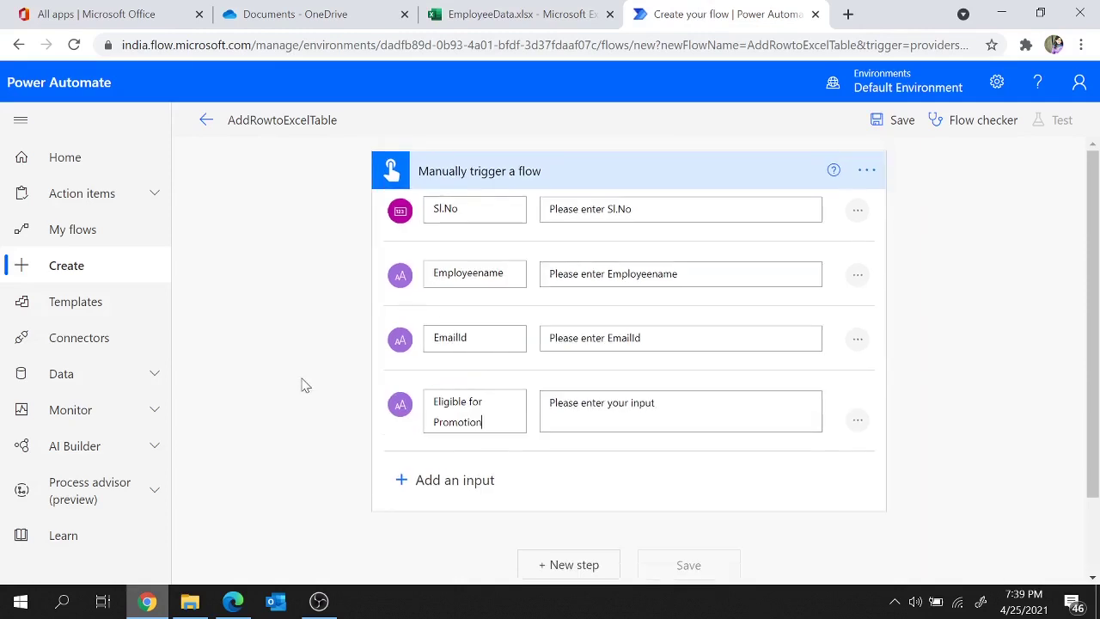
key("shift+Left")
key("shift+Left")
key("shift+Left")
key("shift+Left")
key("shift+Left")
key("ctrl+v")
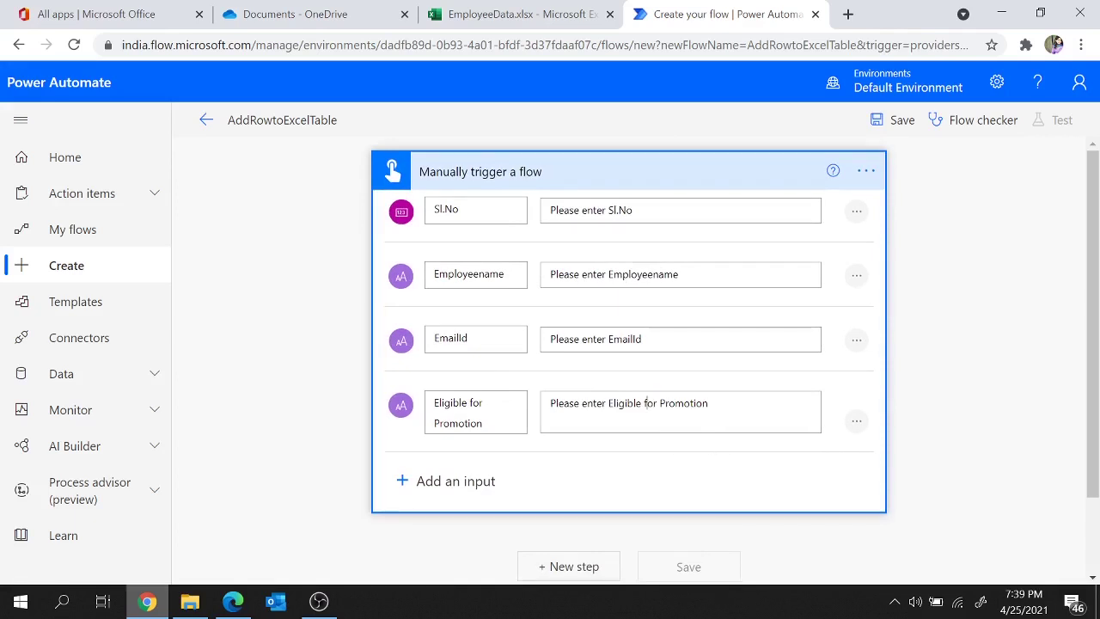
left_click(609, 403)
type("the value for")
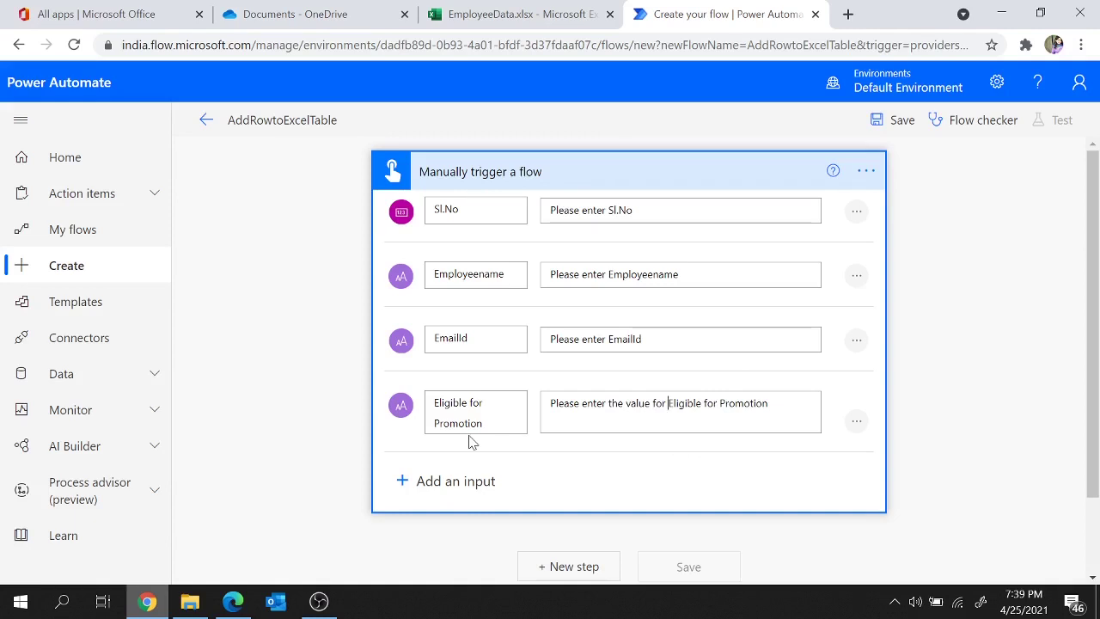
left_click(555, 176)
left_click(513, 24)
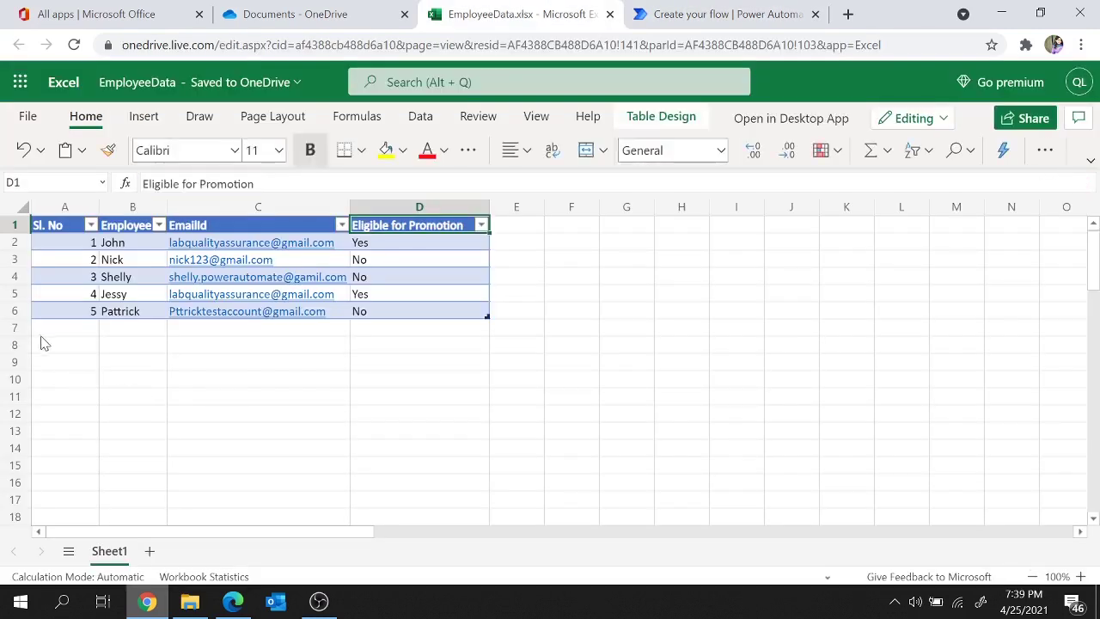
left_click(695, 10)
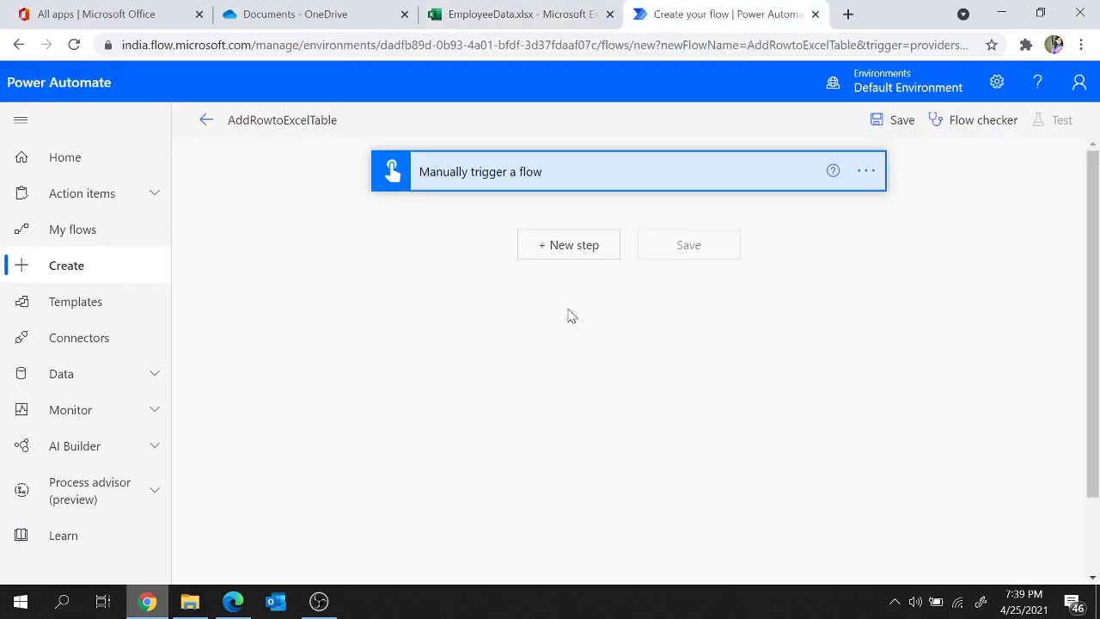
Step: Add an Excel Online (OneDrive) 'Add a row into a table' action after the trigger
left_click(555, 248)
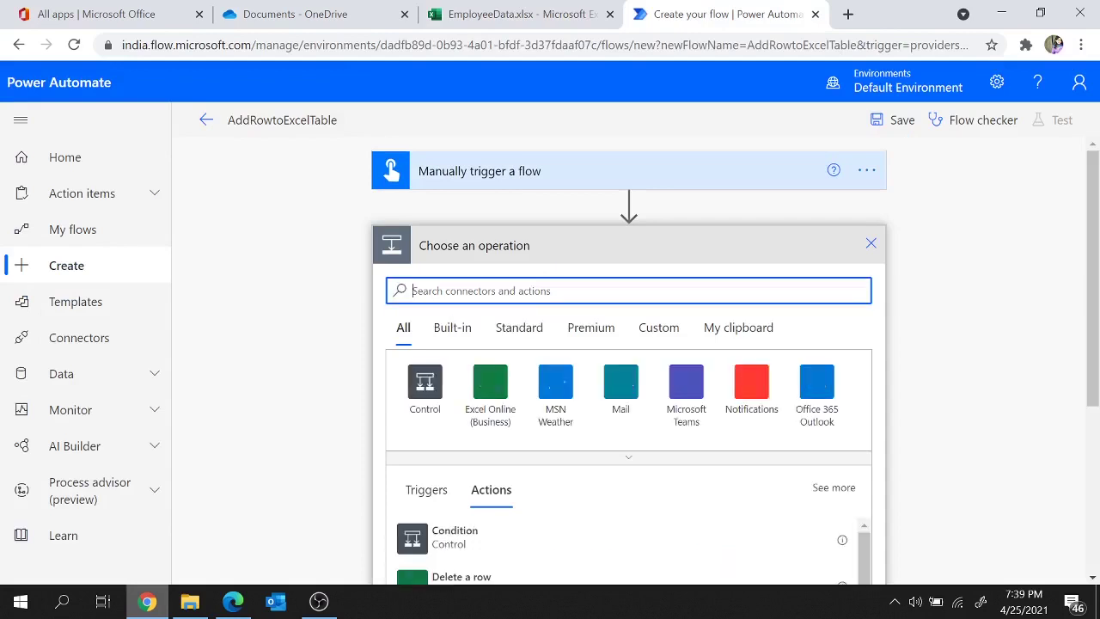
type("excel")
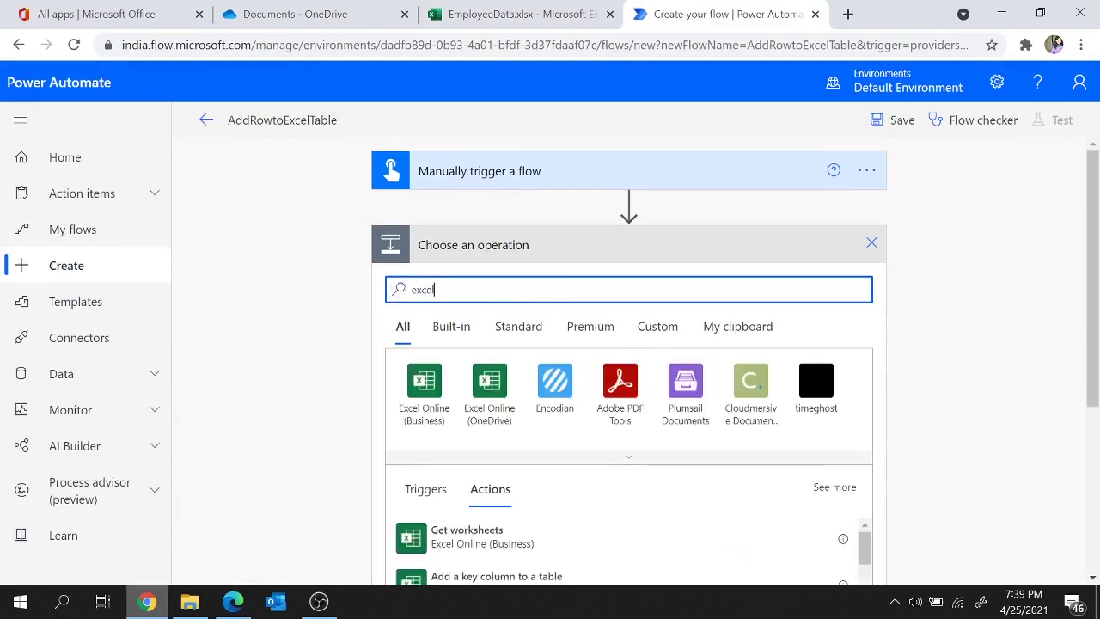
scroll(537, 505, "down", 2)
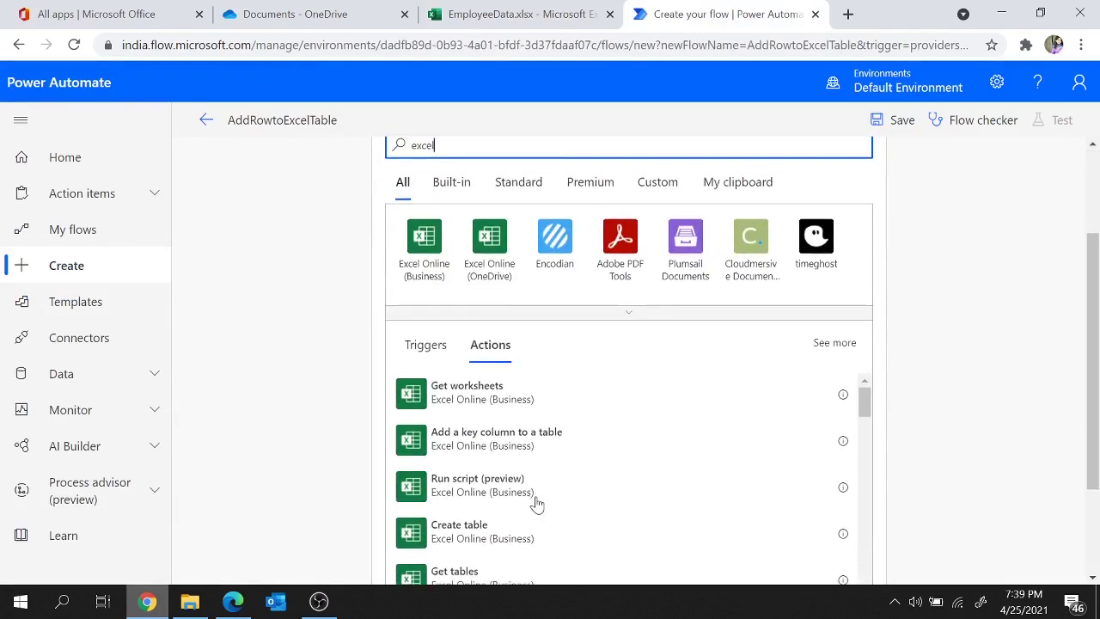
left_click(483, 244)
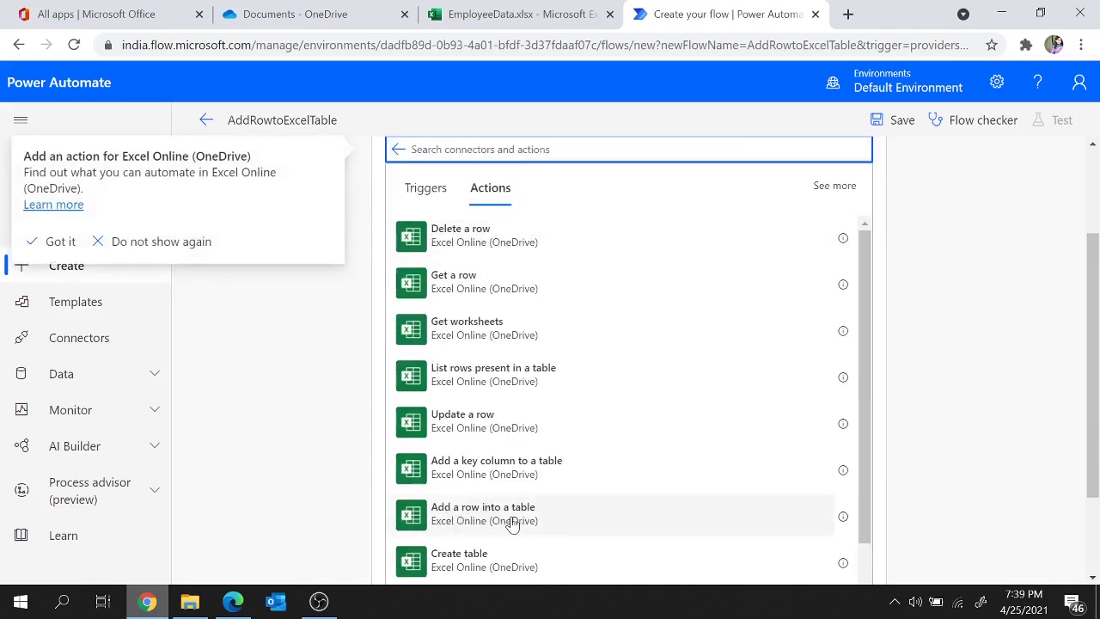
left_click(512, 524)
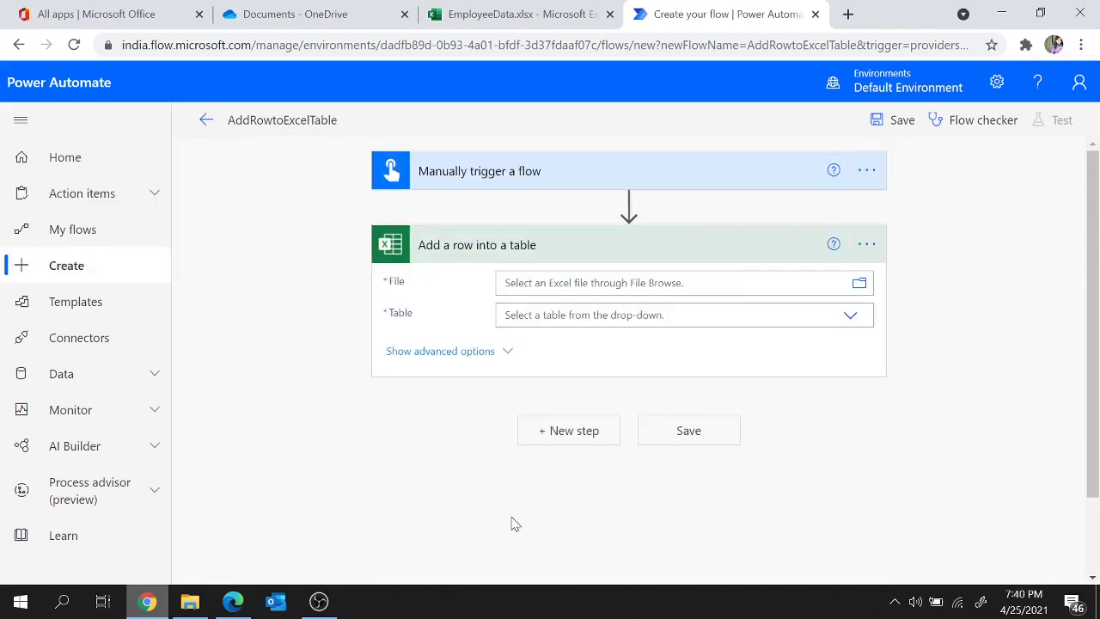
Step: Point the action at /Documents/EmployeeData.xlsx and Table2, comparing columns with the workbook
left_click(859, 287)
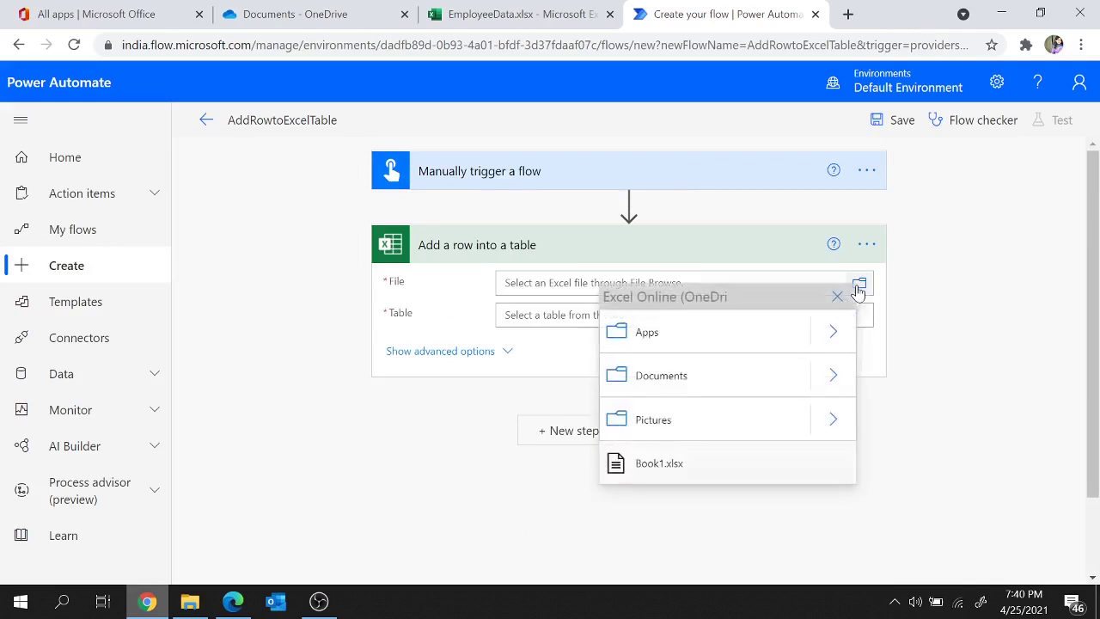
left_click(836, 376)
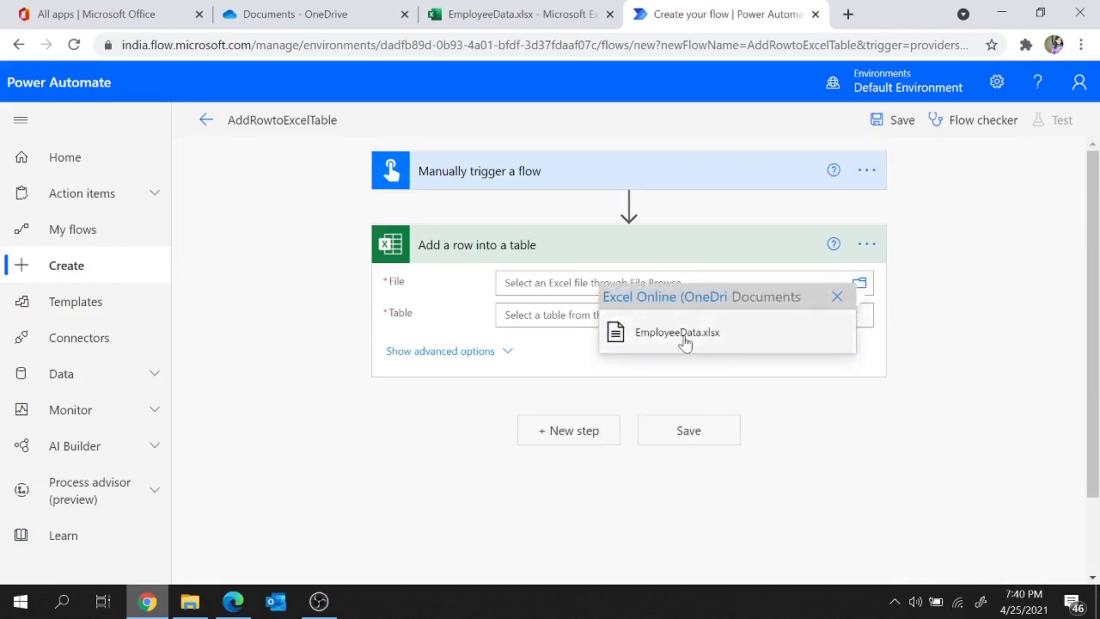
left_click(685, 341)
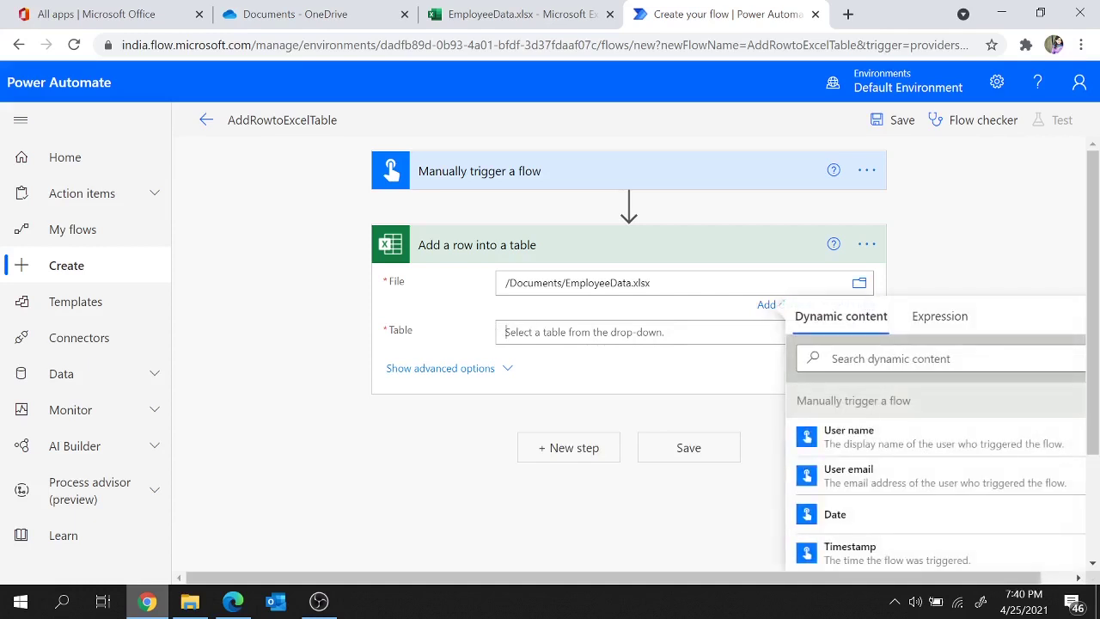
left_click(778, 330)
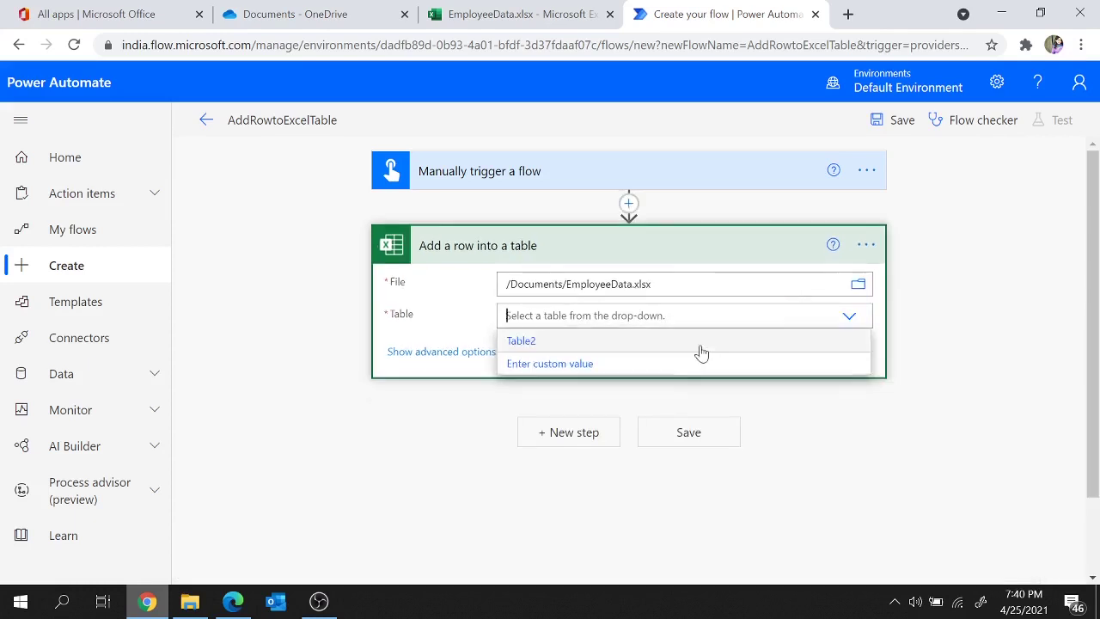
left_click(521, 342)
left_click(507, 12)
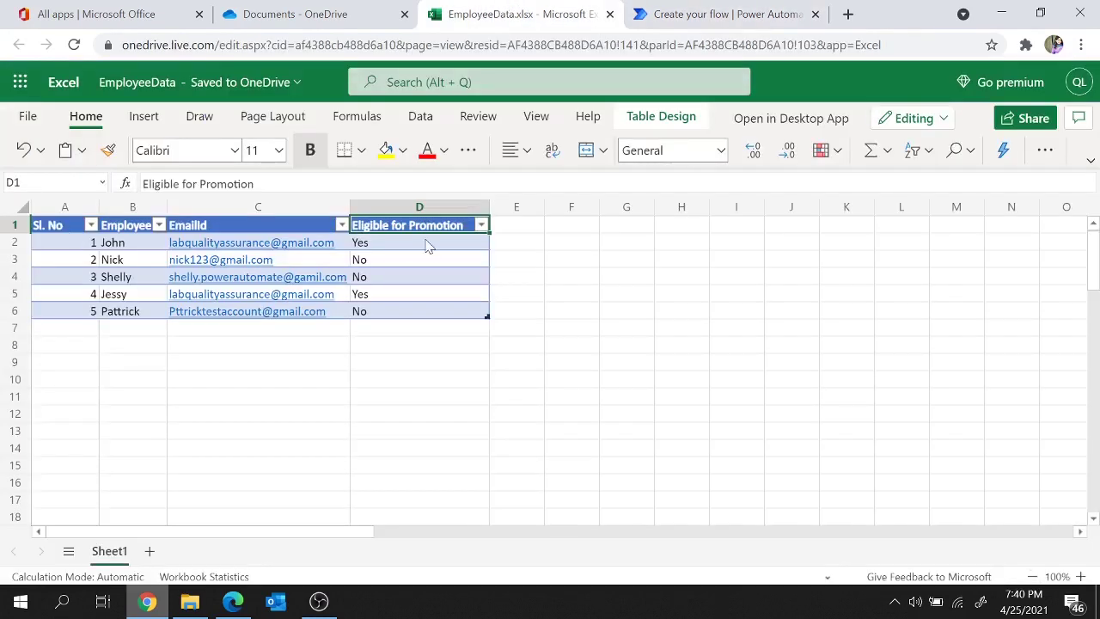
left_click(667, 12)
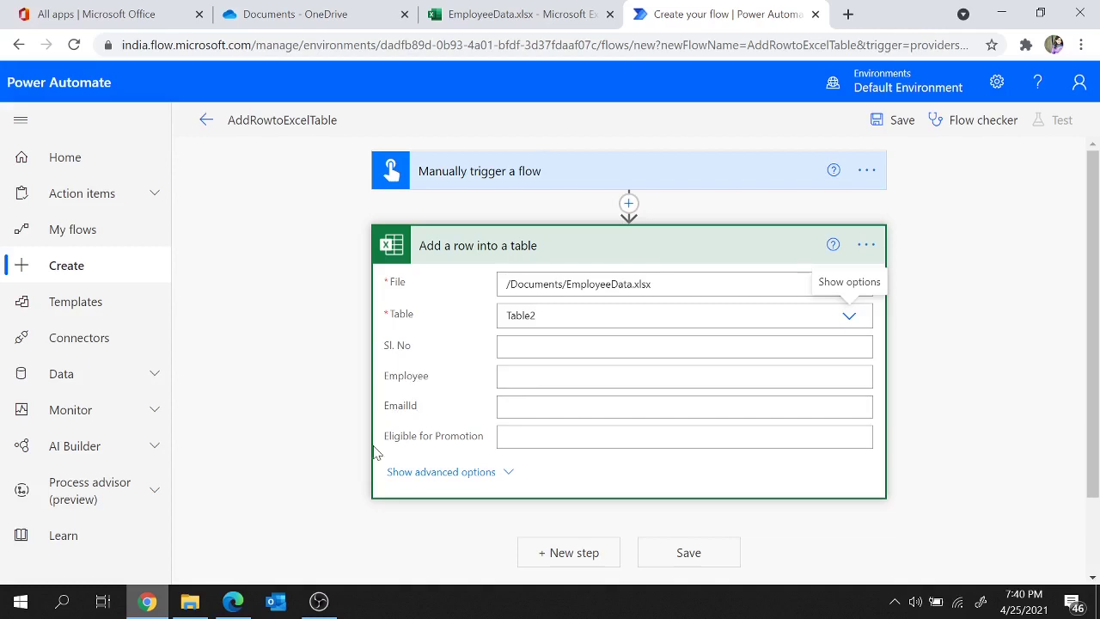
left_click(553, 7)
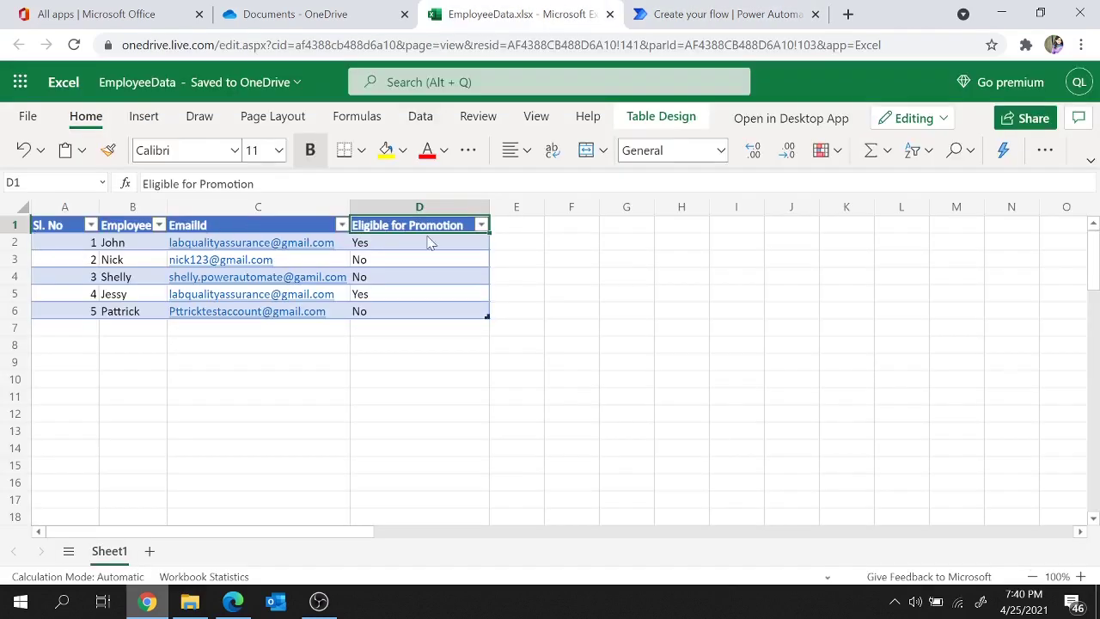
left_click(729, 14)
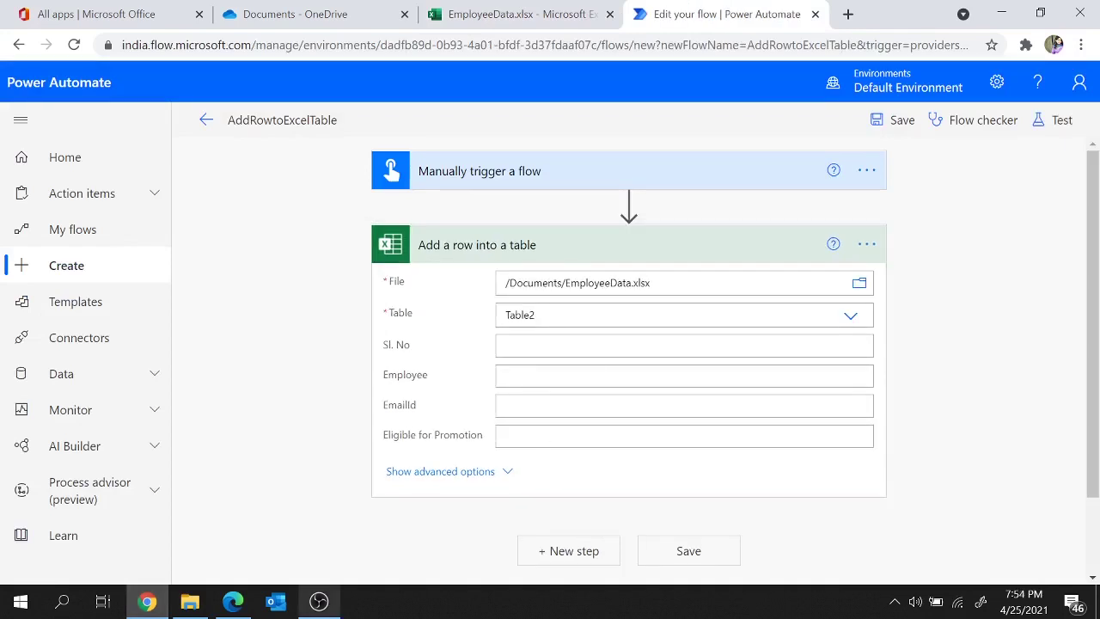
Step: Map the Sl. No and Employee columns to the SI.No and Employeename trigger inputs
left_click(545, 174)
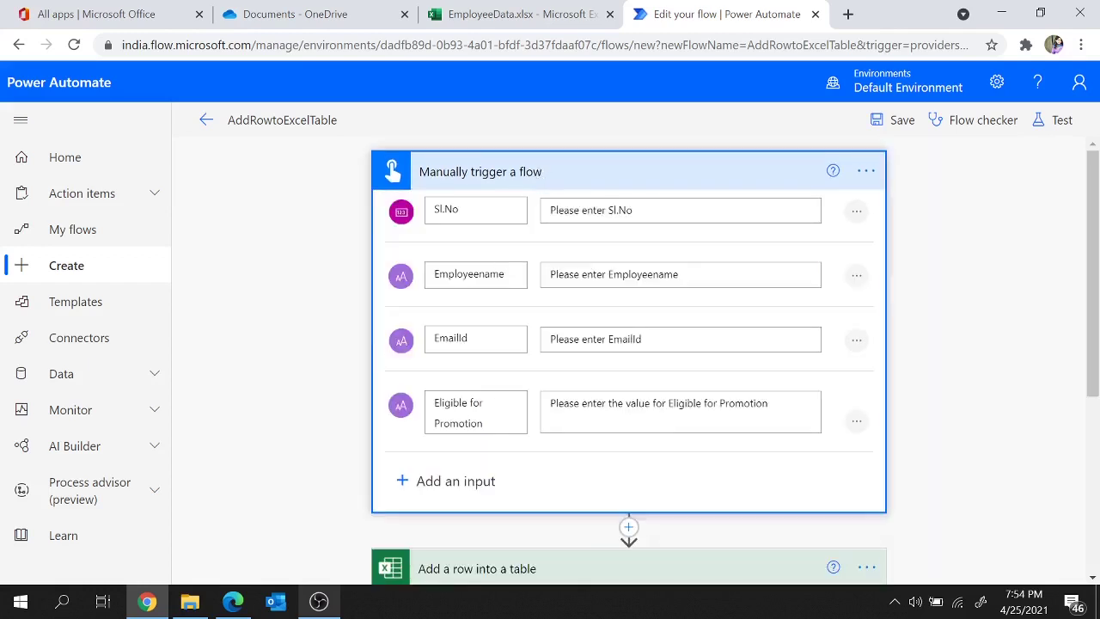
scroll(392, 172, "down", 4)
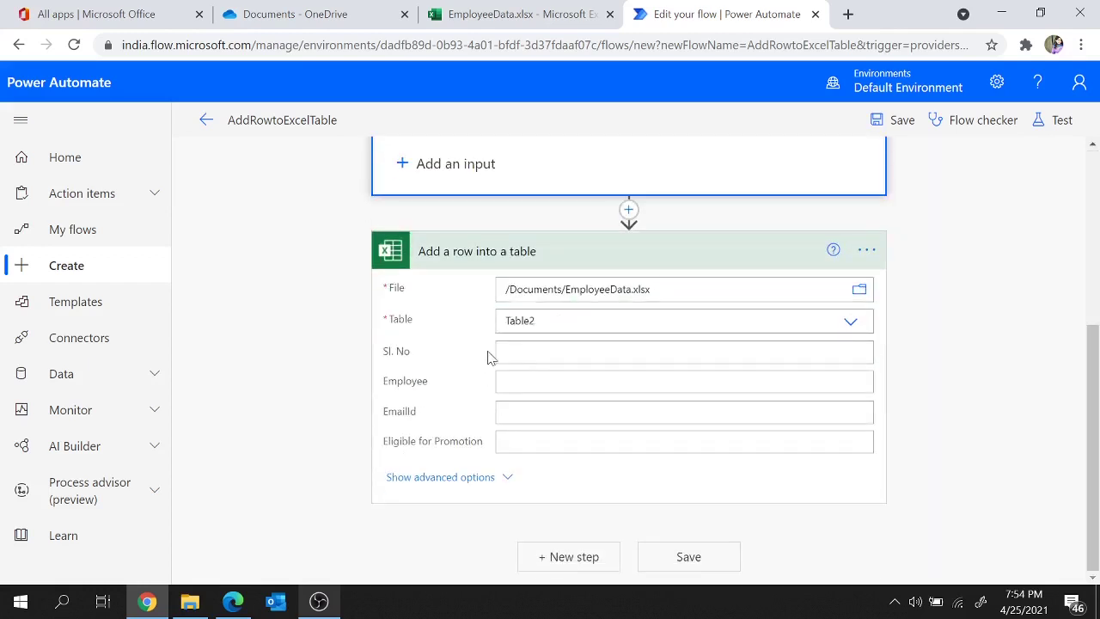
left_click(507, 352)
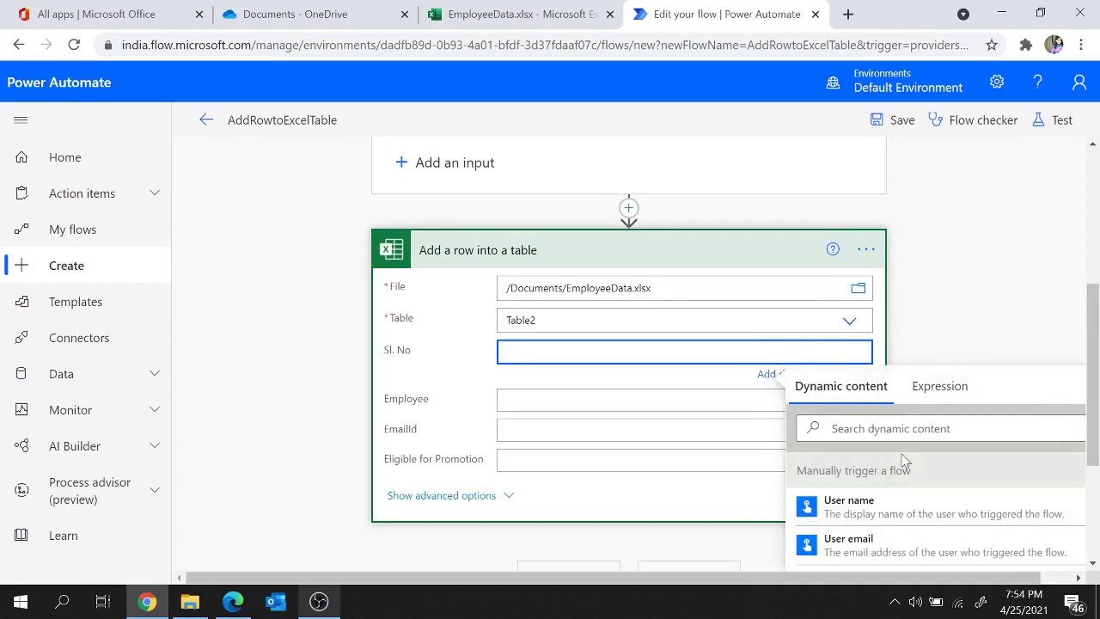
scroll(907, 482, "down", 5)
scroll(901, 546, "down", 3)
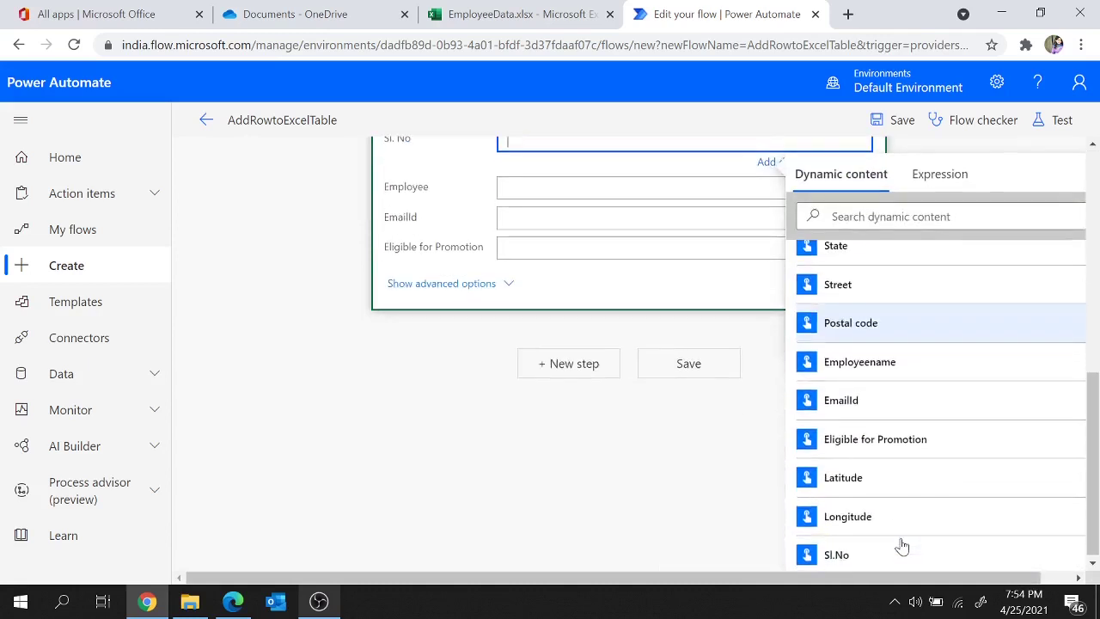
left_click(835, 557)
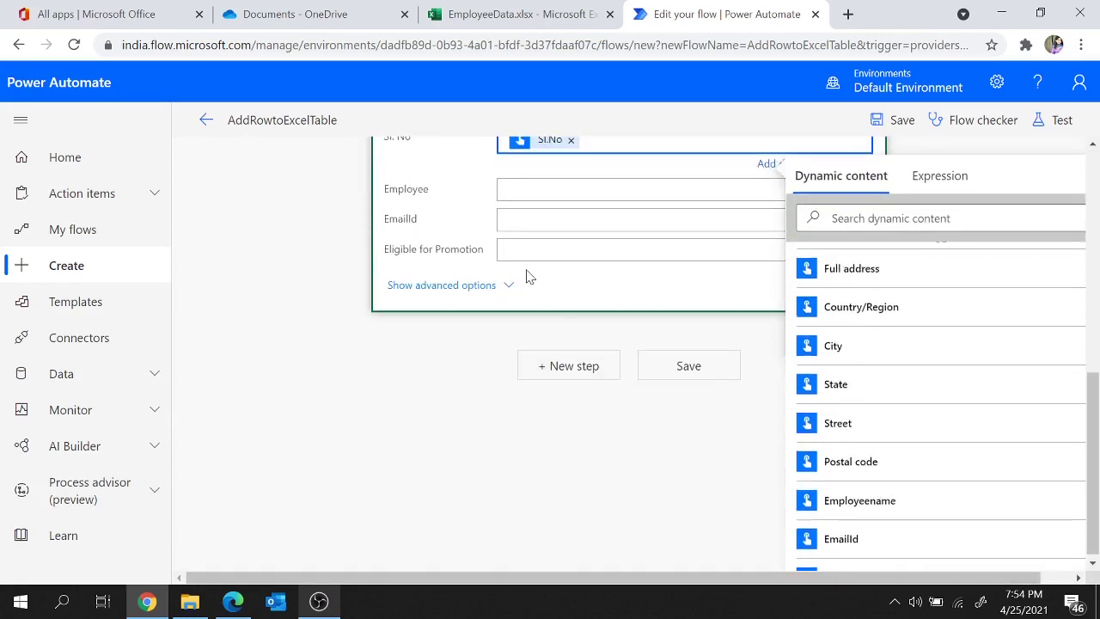
left_click(533, 191)
scroll(923, 498, "down", 5)
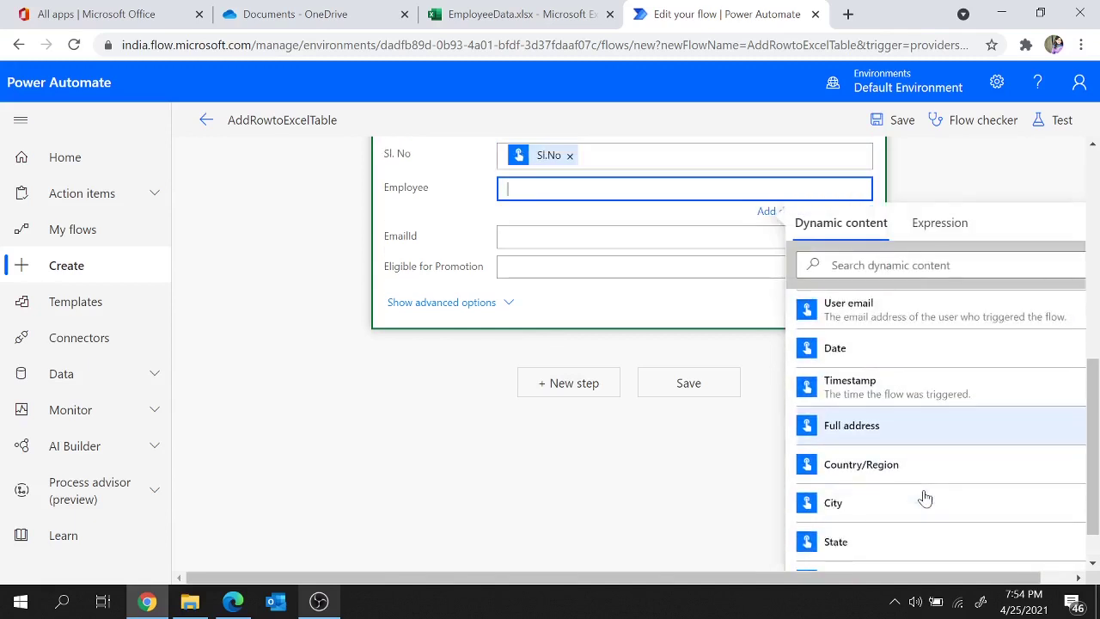
left_click(859, 413)
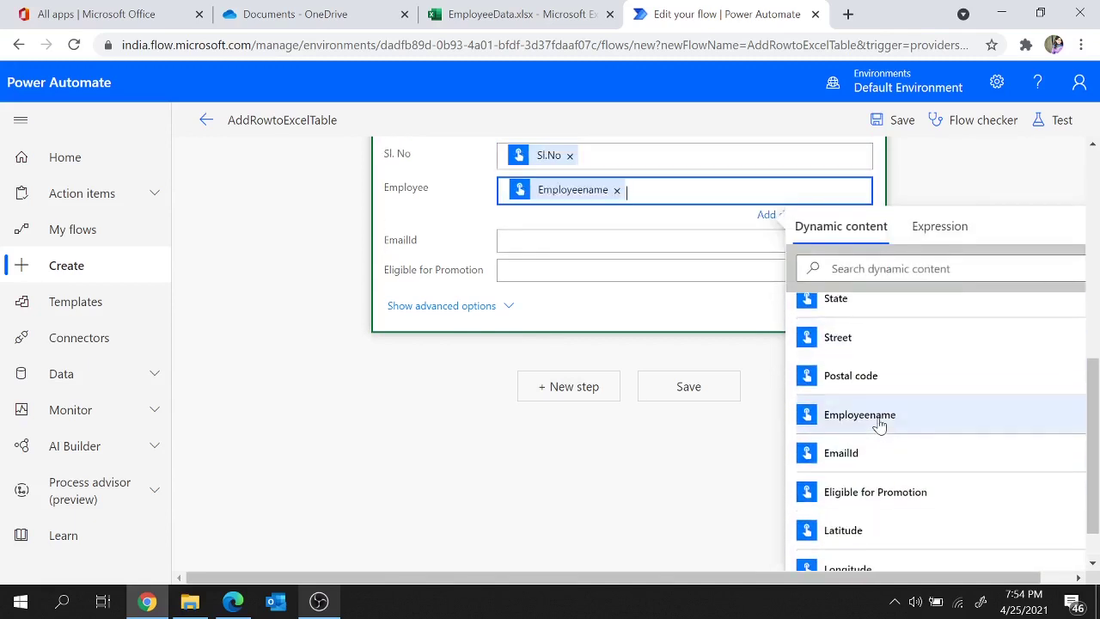
Step: Map EmailId and Eligible for Promotion to their trigger inputs, then collapse both cards
left_click(559, 240)
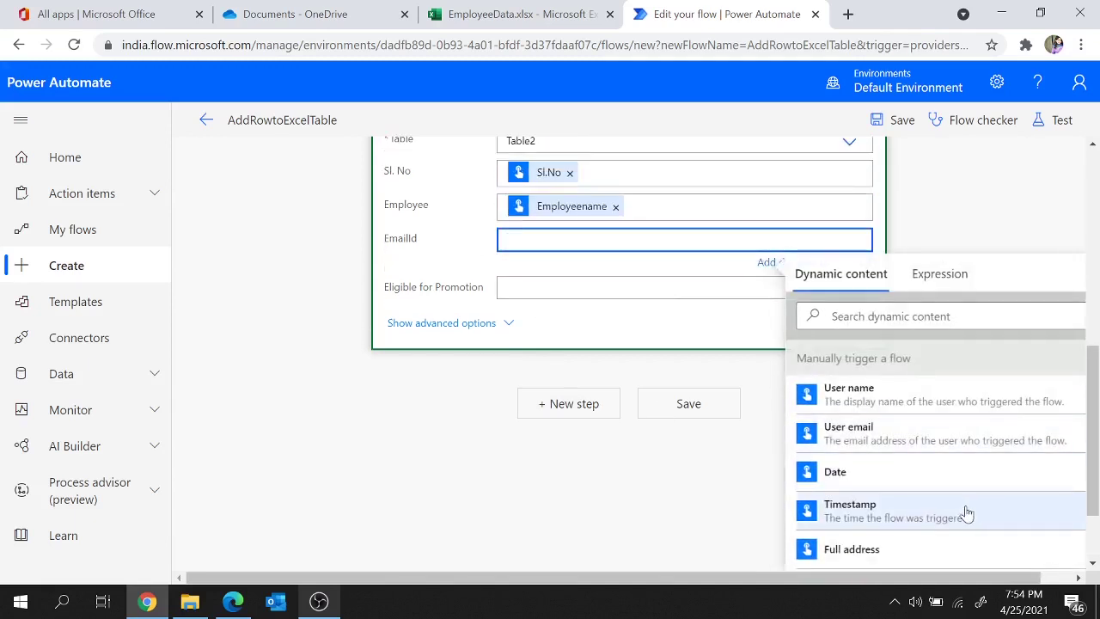
scroll(965, 510, "down", 5)
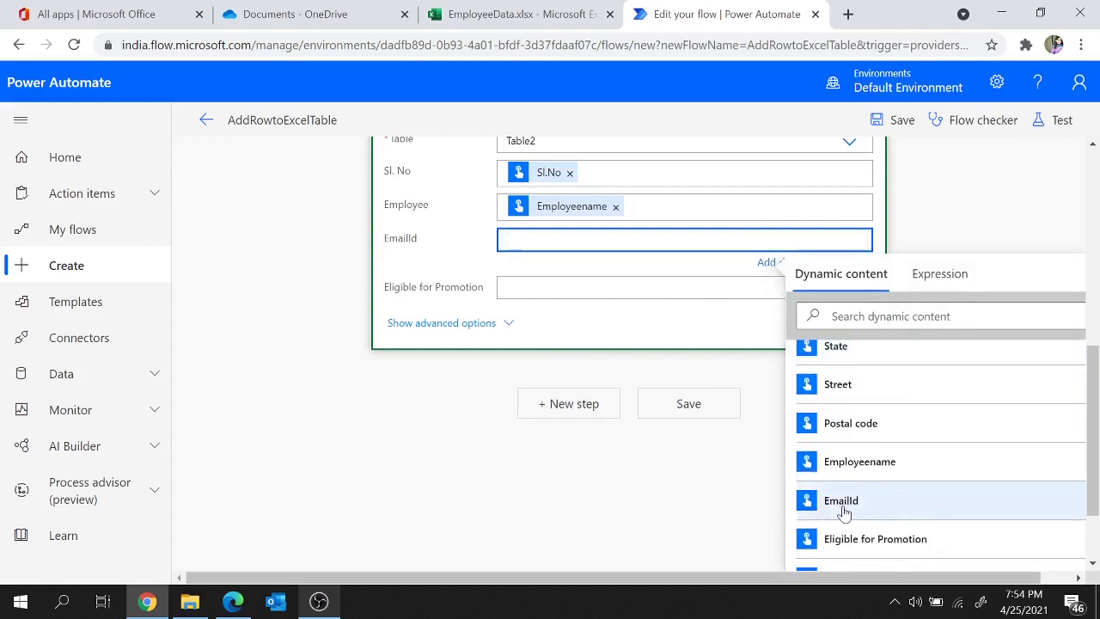
left_click(841, 507)
left_click(602, 291)
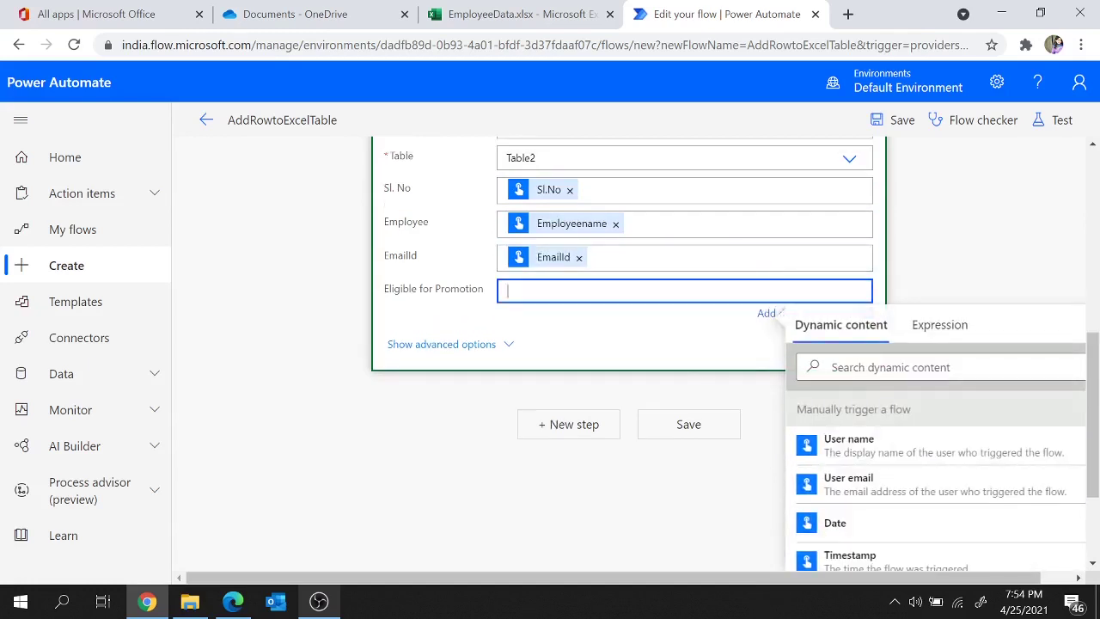
scroll(950, 533, "down", 2)
scroll(949, 531, "down", 4)
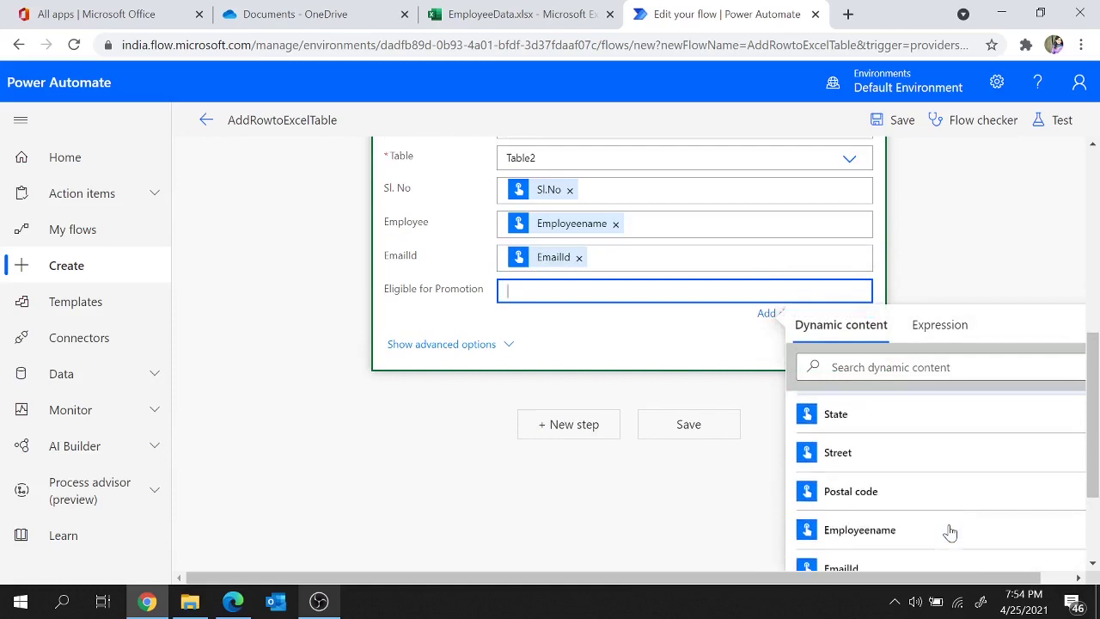
right_click(914, 523)
scroll(913, 516, "down", 1)
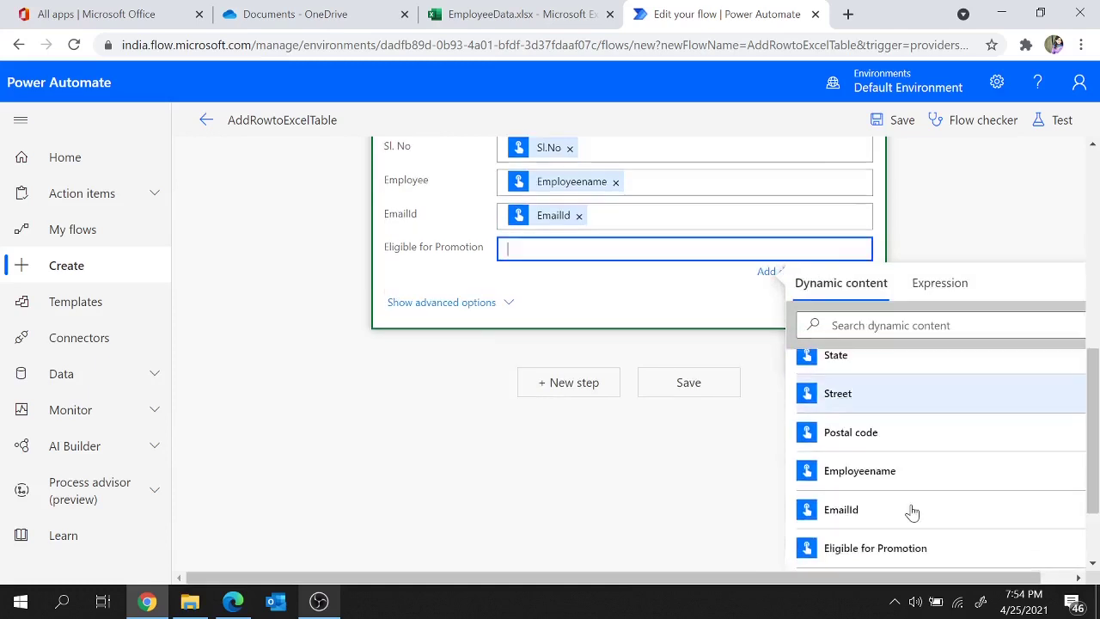
left_click(887, 554)
left_click(555, 451)
scroll(438, 452, "up", 3)
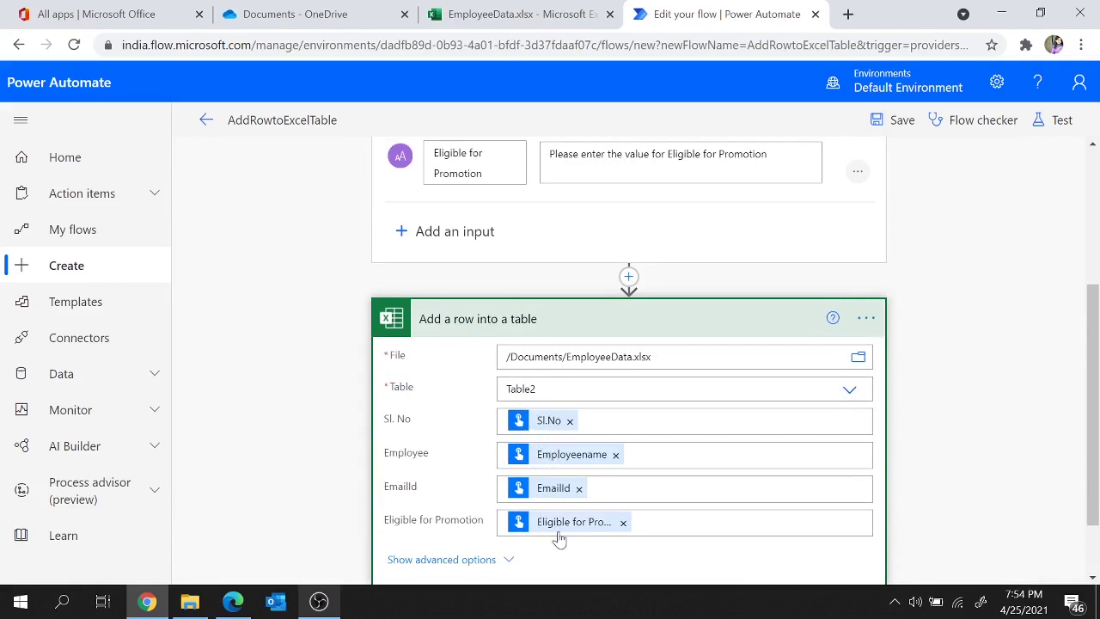
left_click(663, 319)
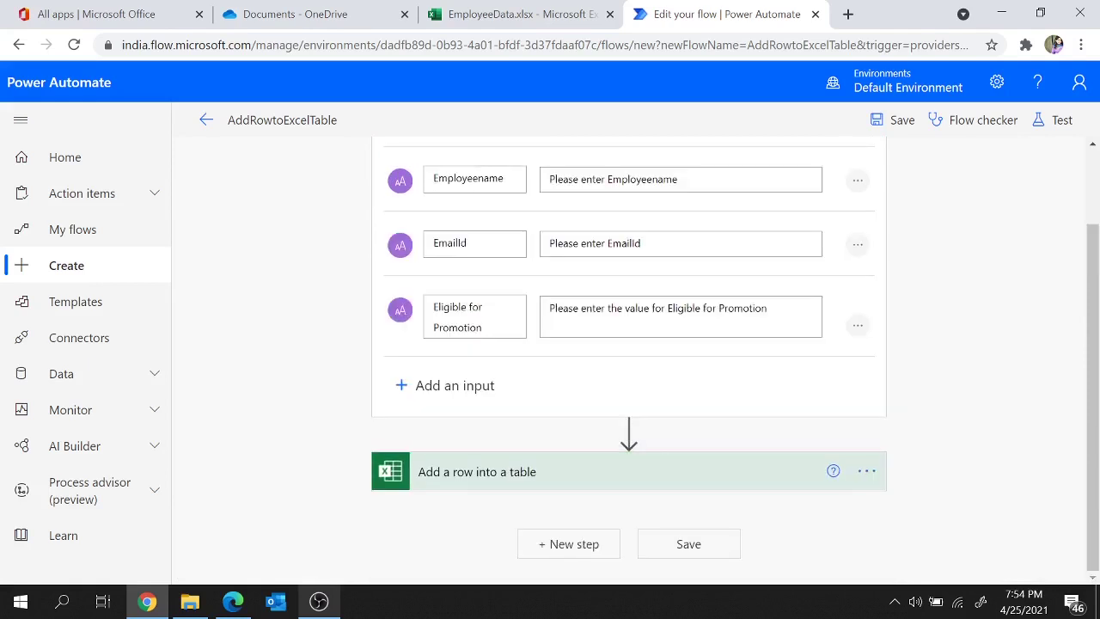
scroll(660, 335, "up", 1)
left_click(569, 175)
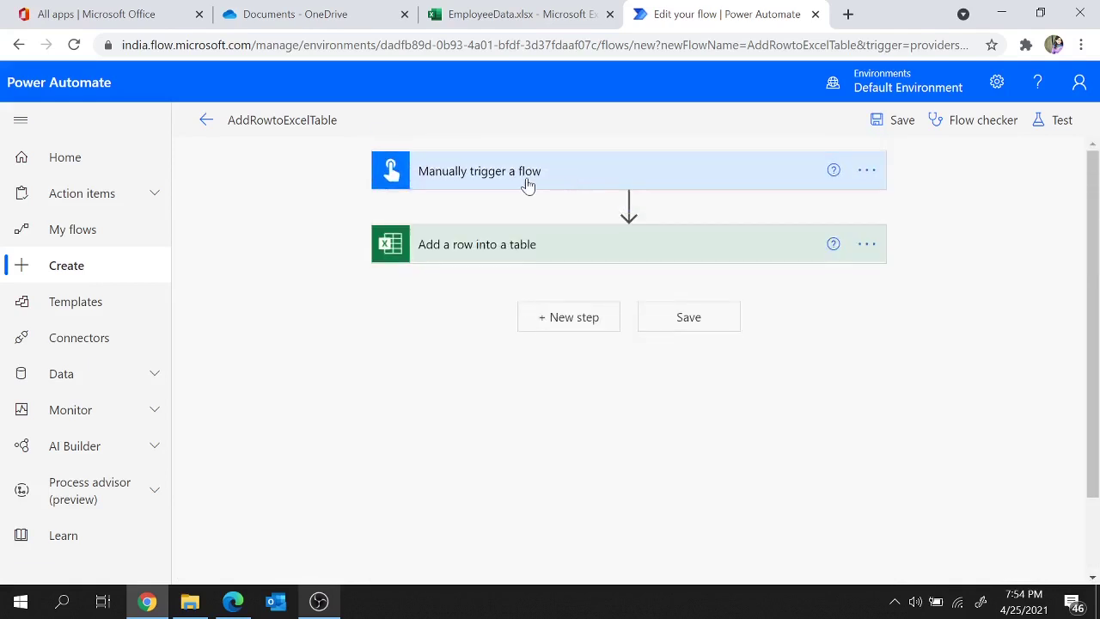
Step: Review the trigger inputs, save AddRowtoExcelTable, and bring up the Test Flow panel
left_click(528, 182)
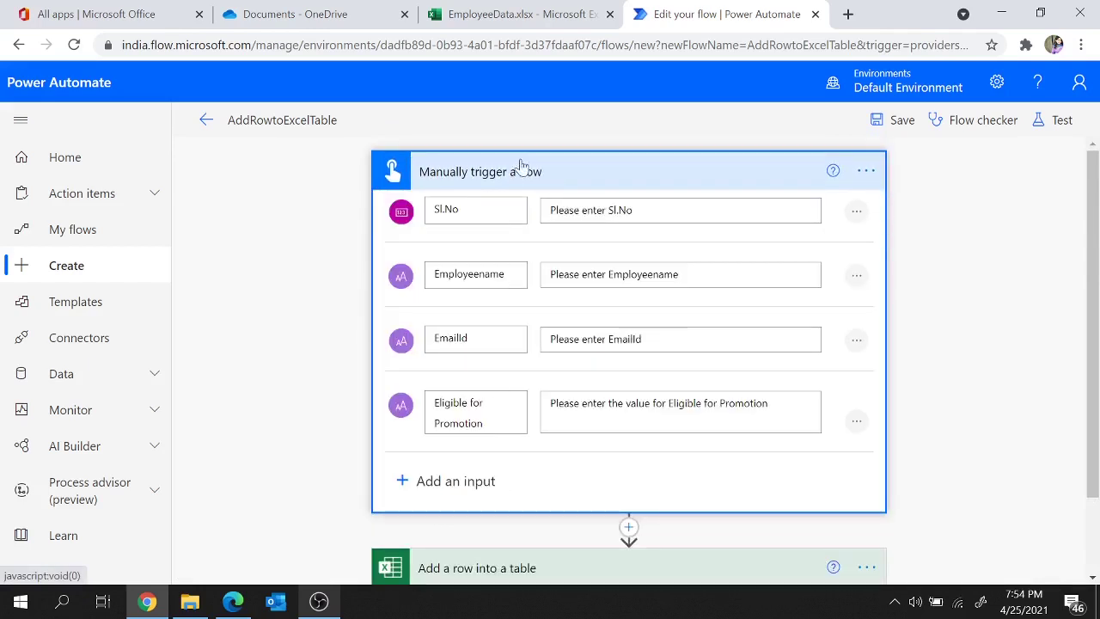
left_click(548, 171)
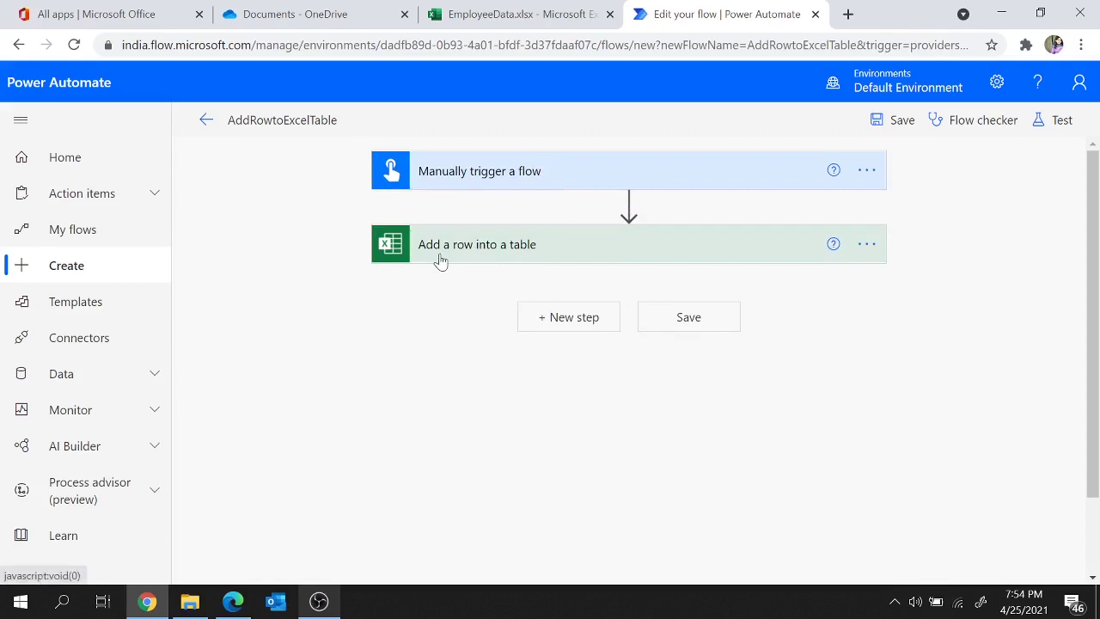
left_click(892, 122)
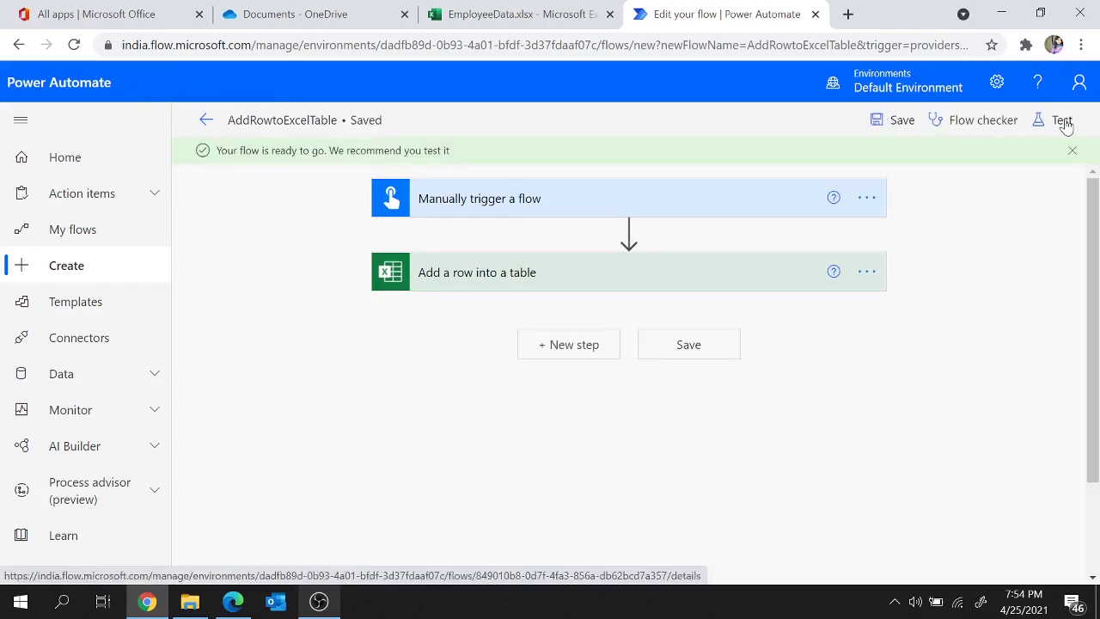
left_click(1063, 120)
Step: Start a manual test run, continuing with the Excel Online connection
left_click(858, 164)
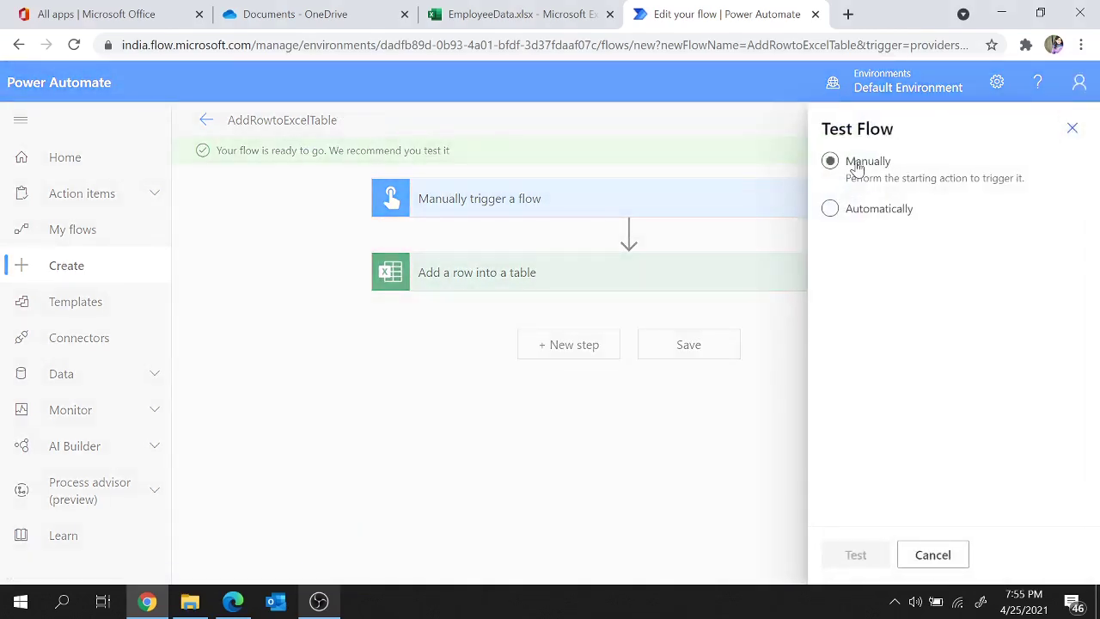
left_click(858, 556)
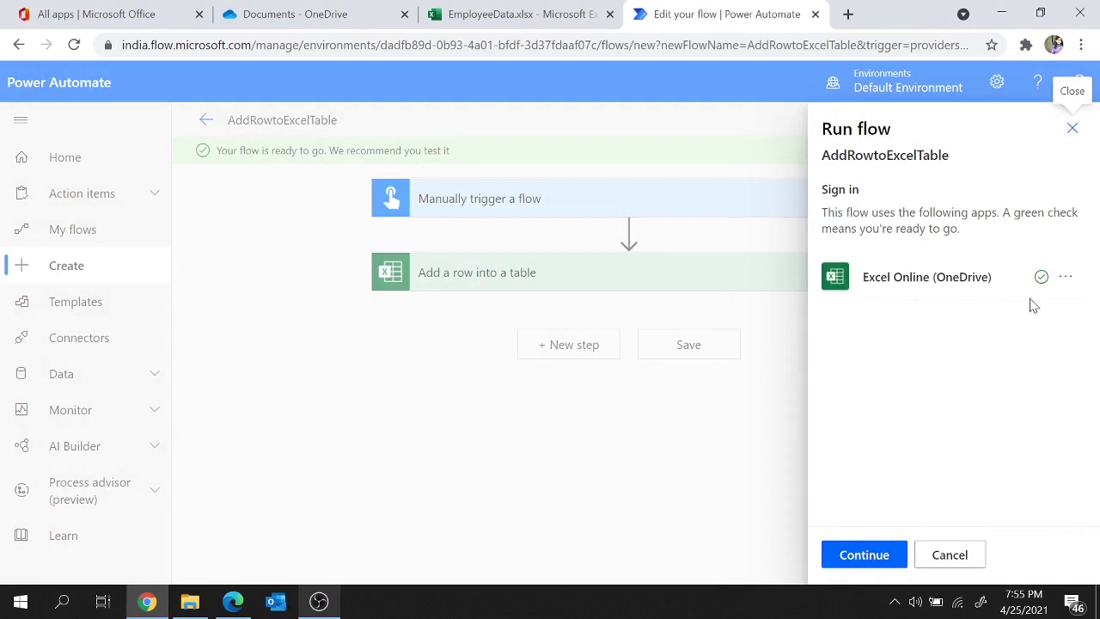
left_click(869, 558)
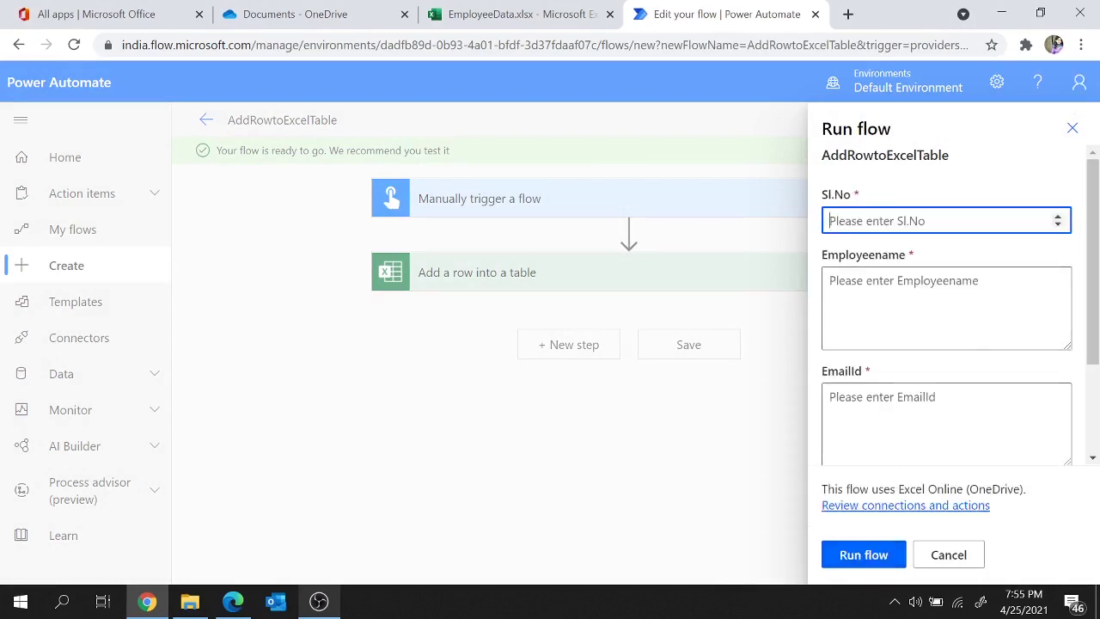
scroll(911, 290, "down", 2)
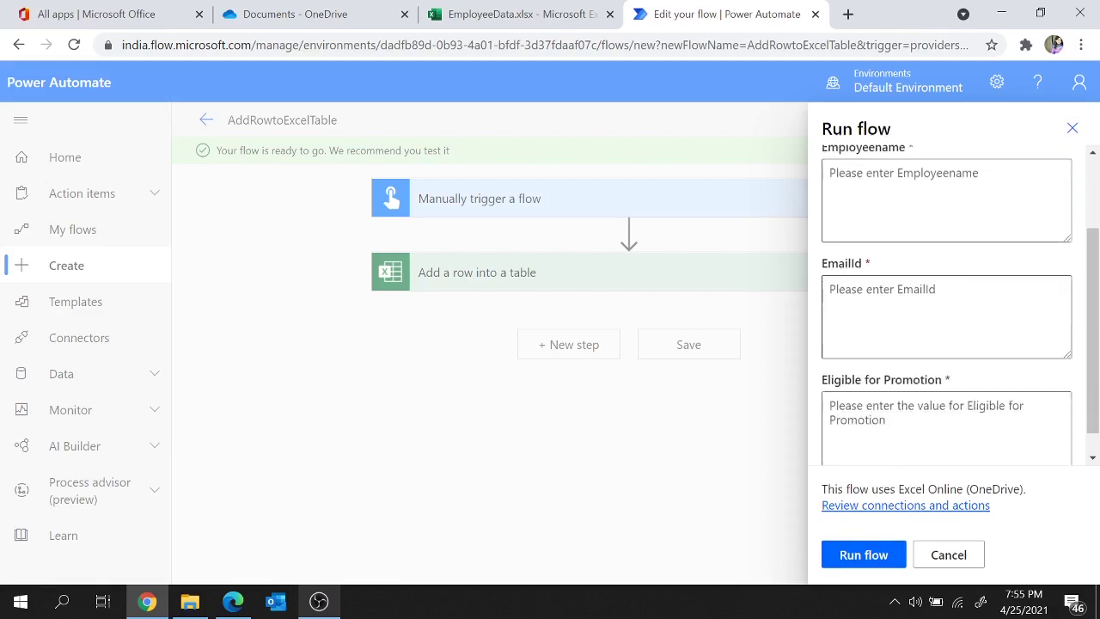
scroll(911, 290, "up", 2)
scroll(911, 290, "down", 2)
scroll(912, 289, "up", 3)
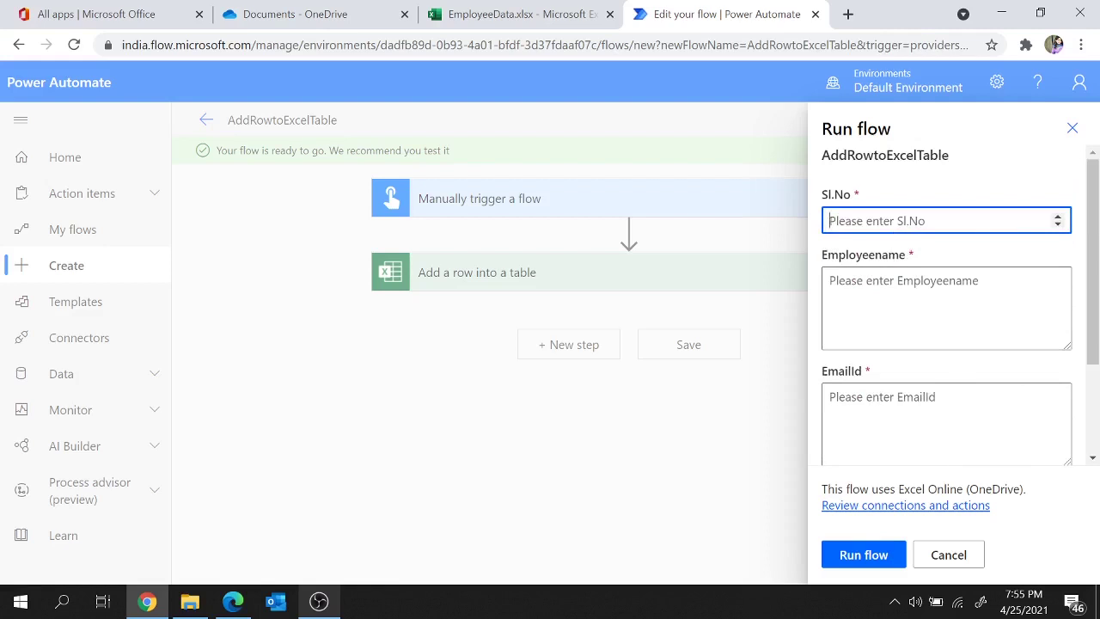
Step: Run the flow with Sl.No 6, an employee name, an e-mail address, and Eligible for Promotion No
type("6")
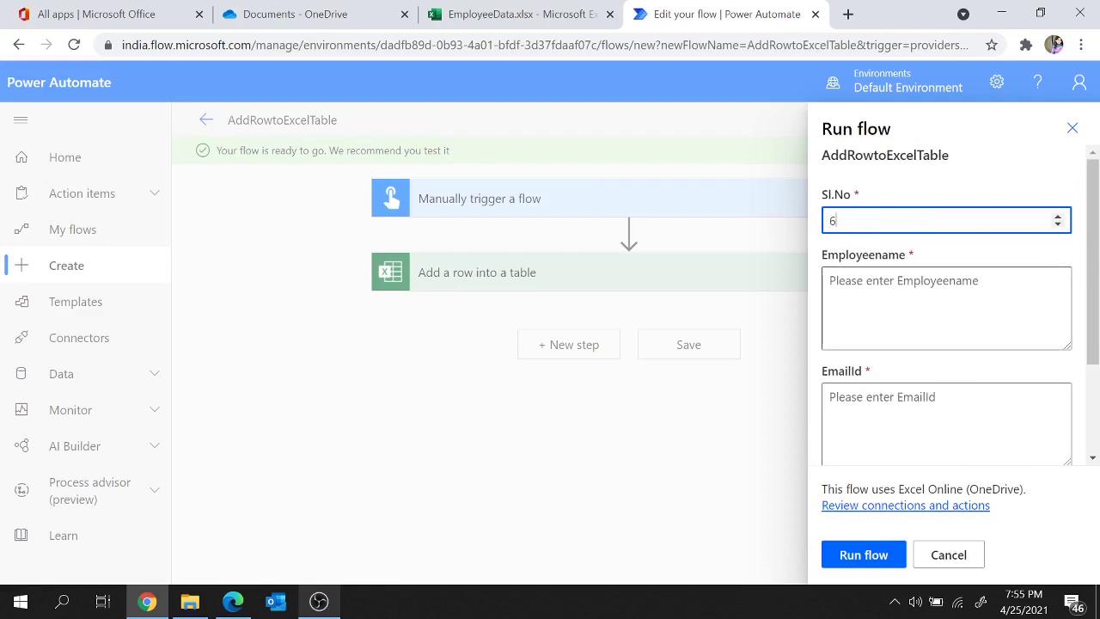
left_click(890, 288)
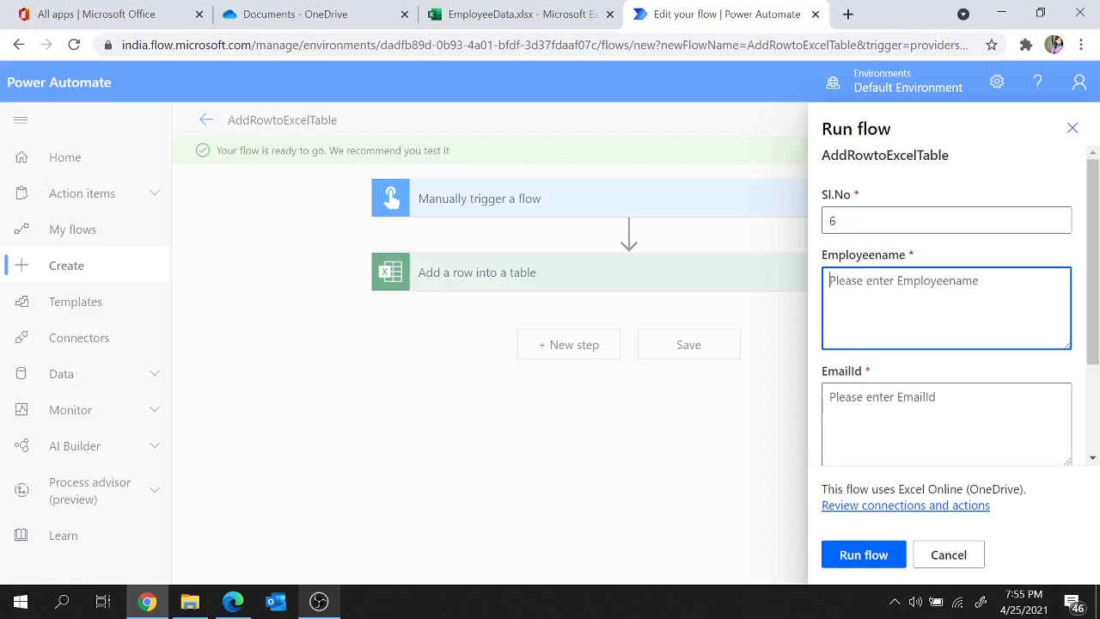
type("tim")
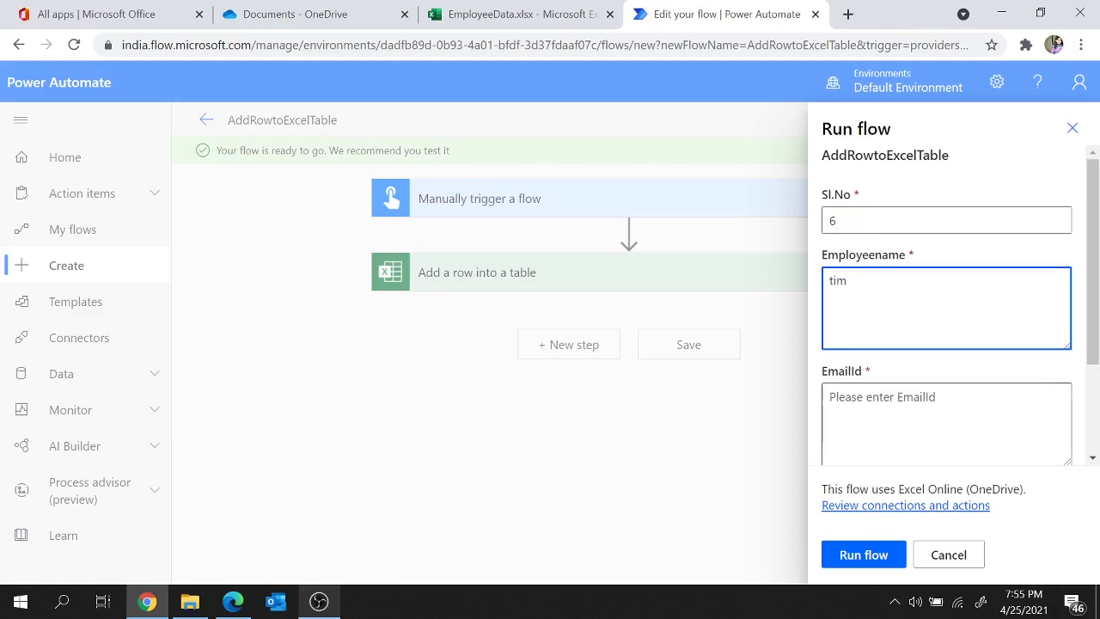
key("Tab")
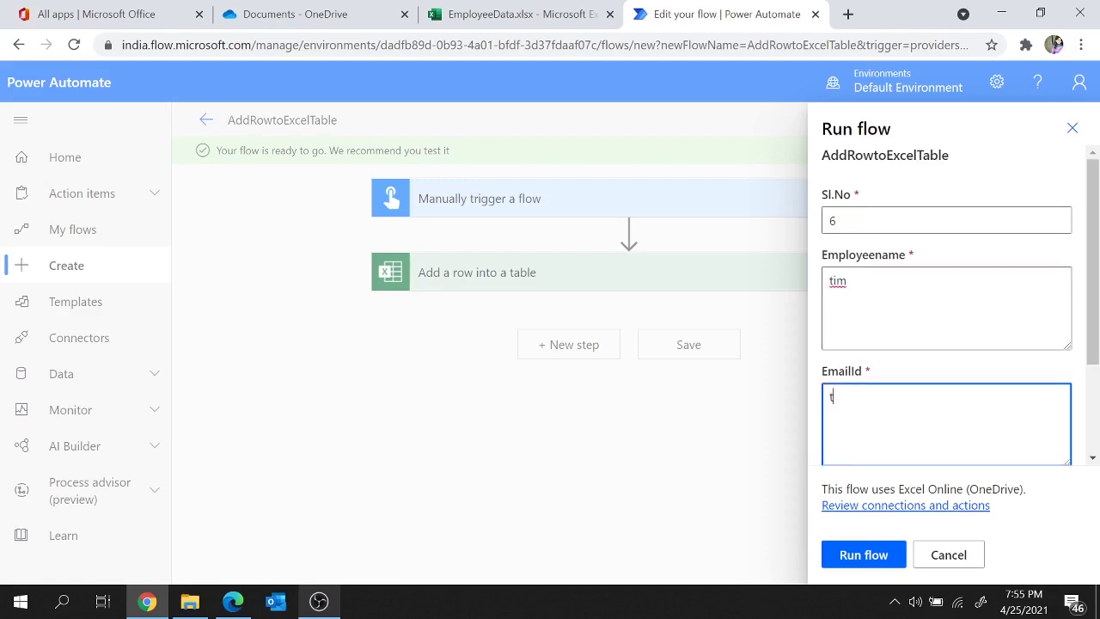
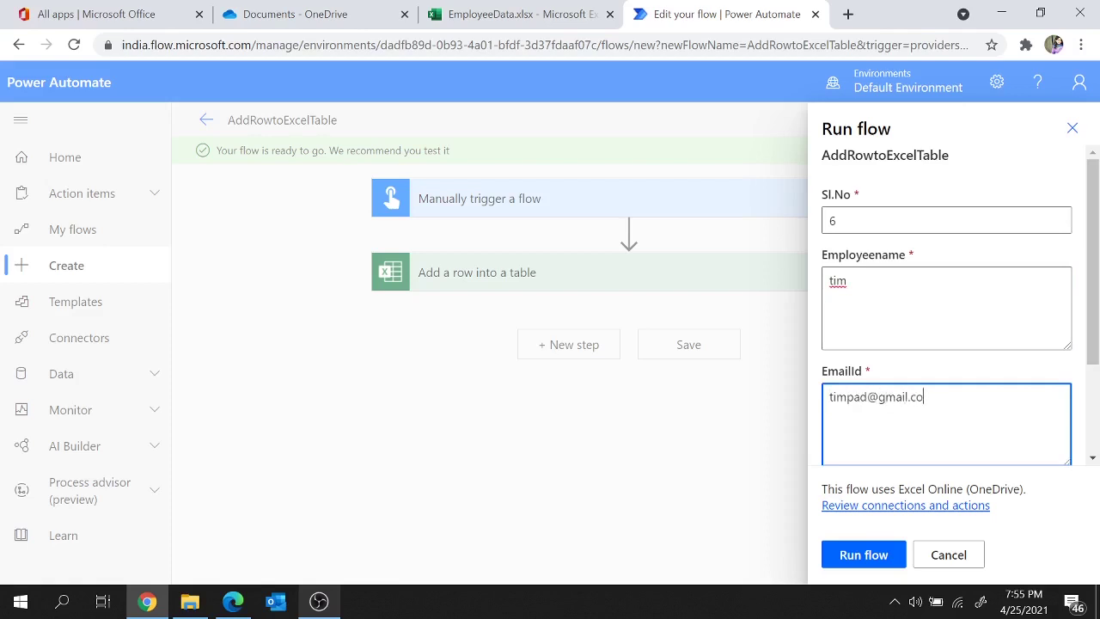
scroll(946, 300, "down", 2)
key("Tab")
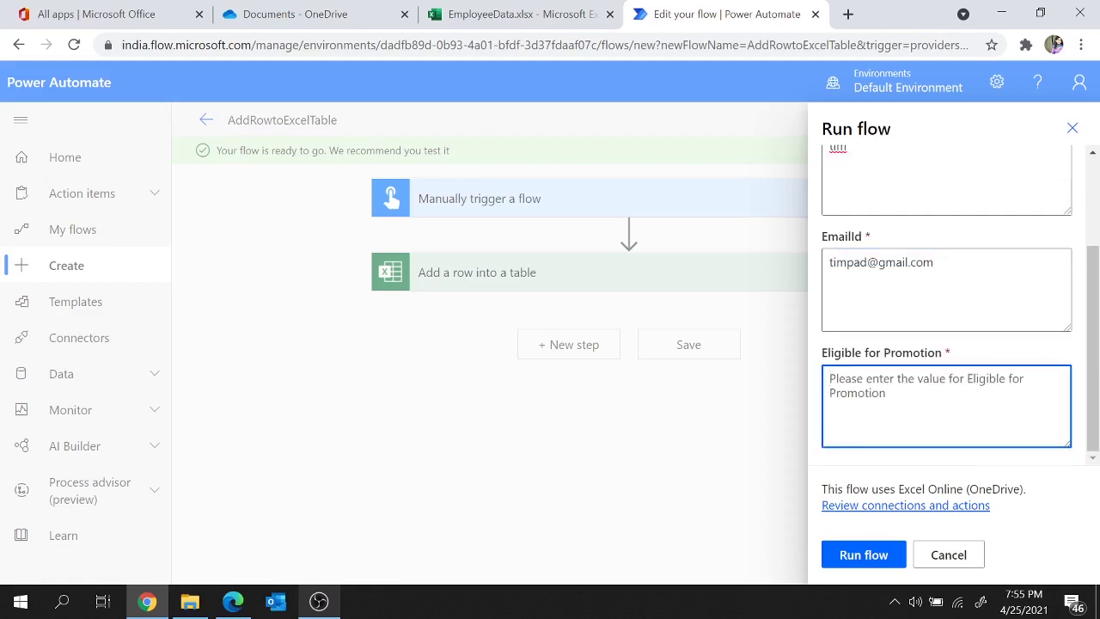
type("No")
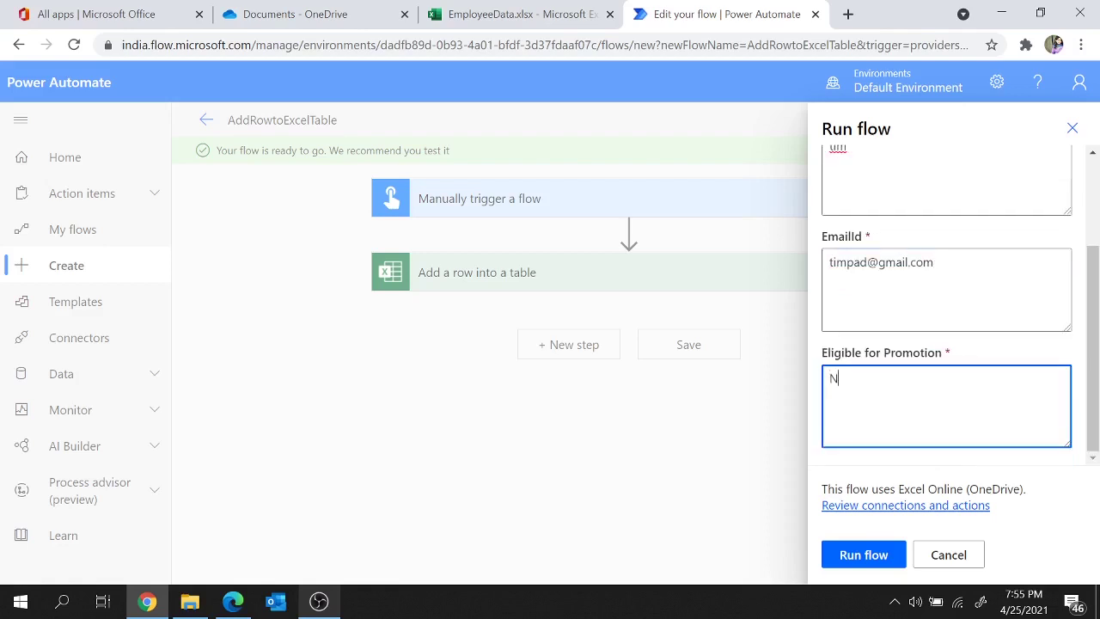
left_click(864, 554)
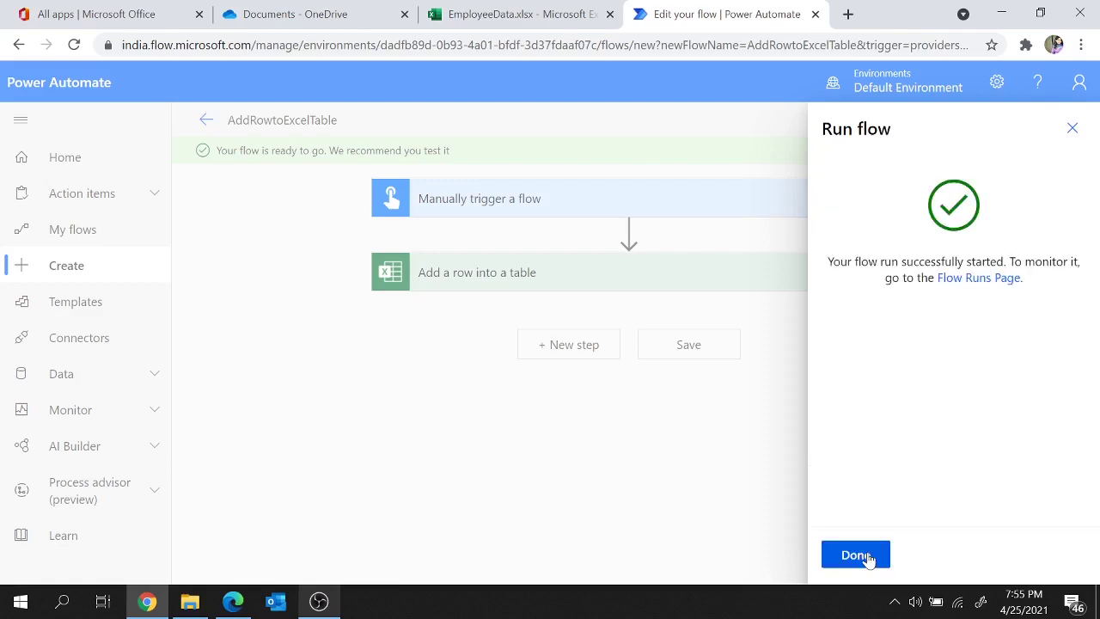
Step: Close the run panel, view the successful run, and switch to the EmployeeData workbook
left_click(869, 557)
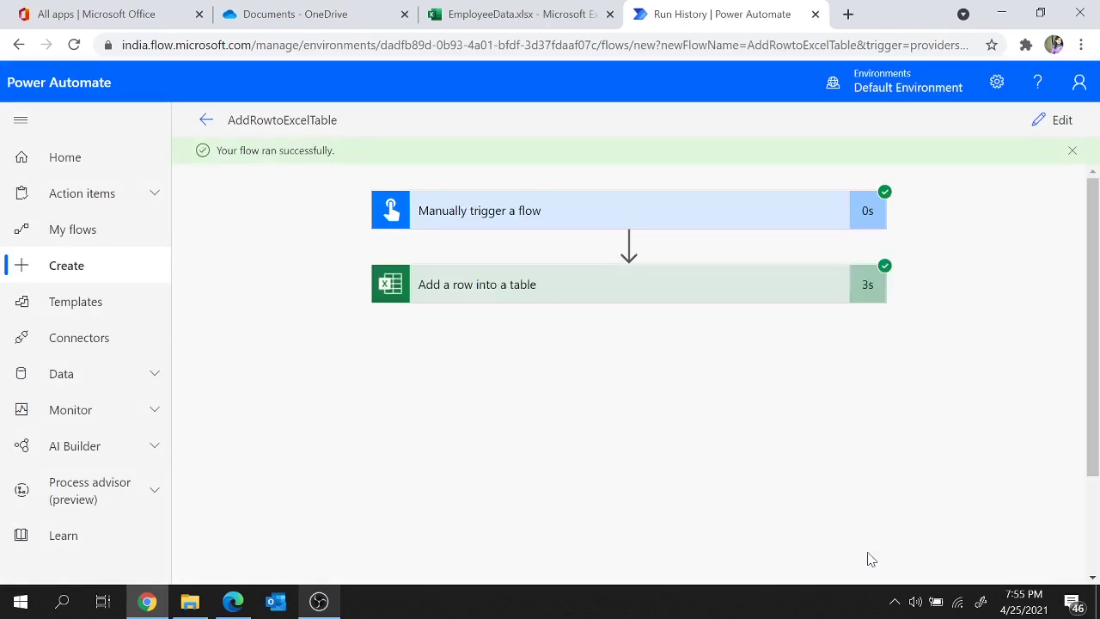
left_click(540, 8)
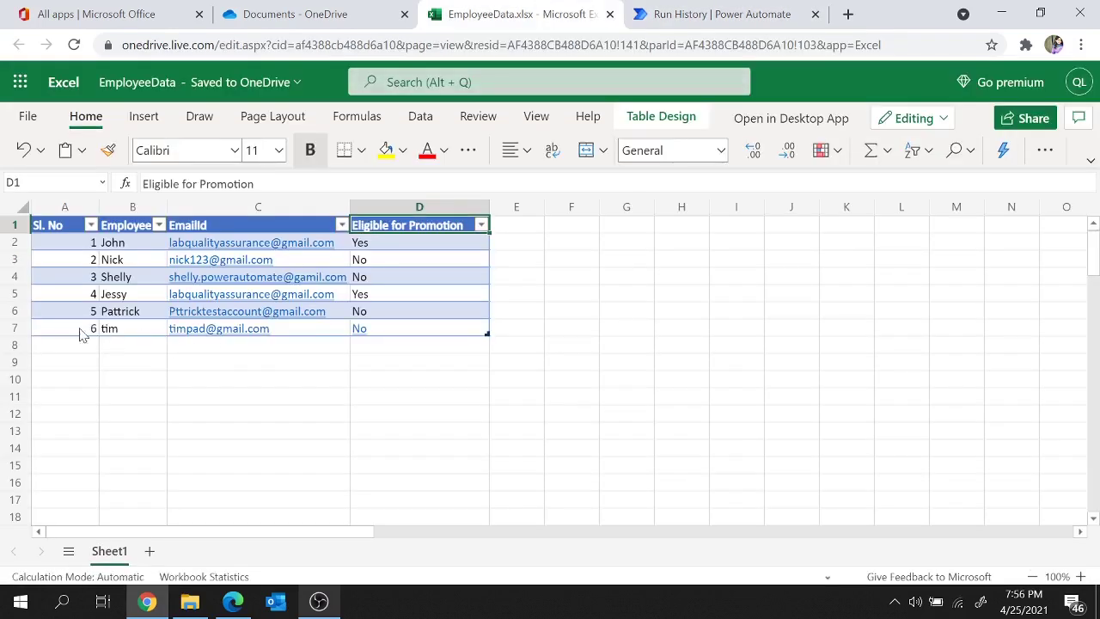
Step: Check that the new Sl. No 6 entry occupies row 7 of EmployeeData, then return to run history
left_click(15, 330)
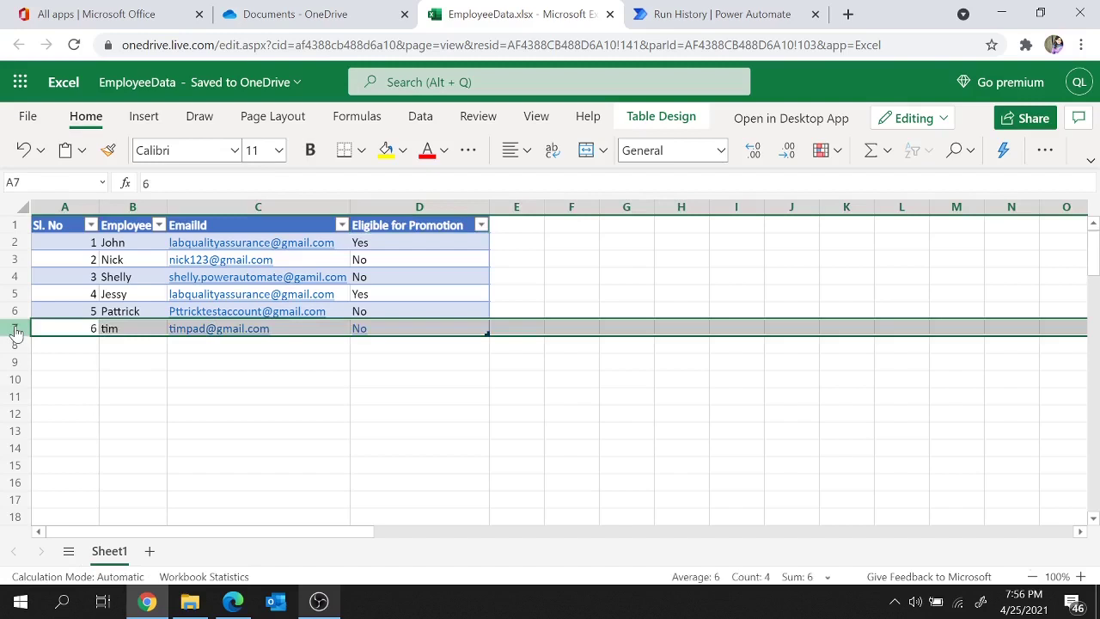
left_click(773, 10)
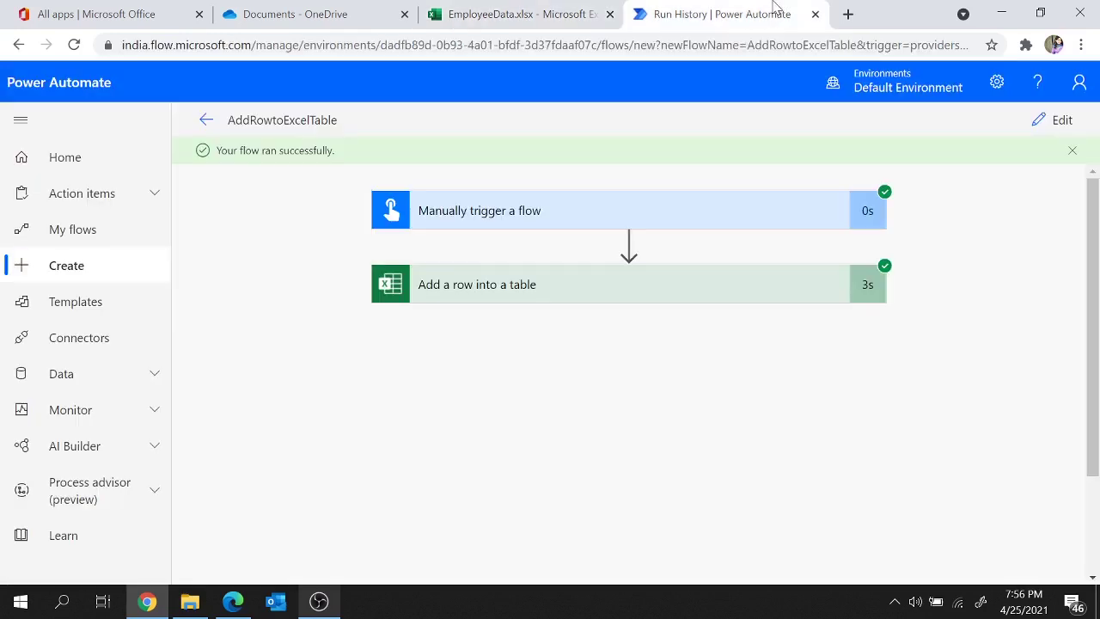
left_click(574, 11)
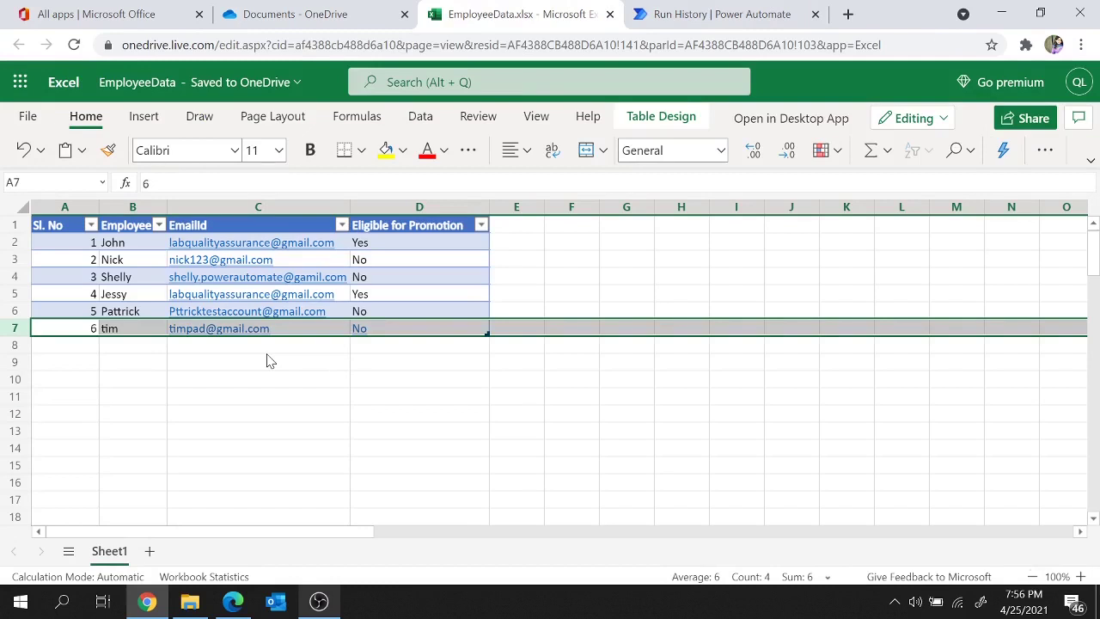
left_click(268, 361)
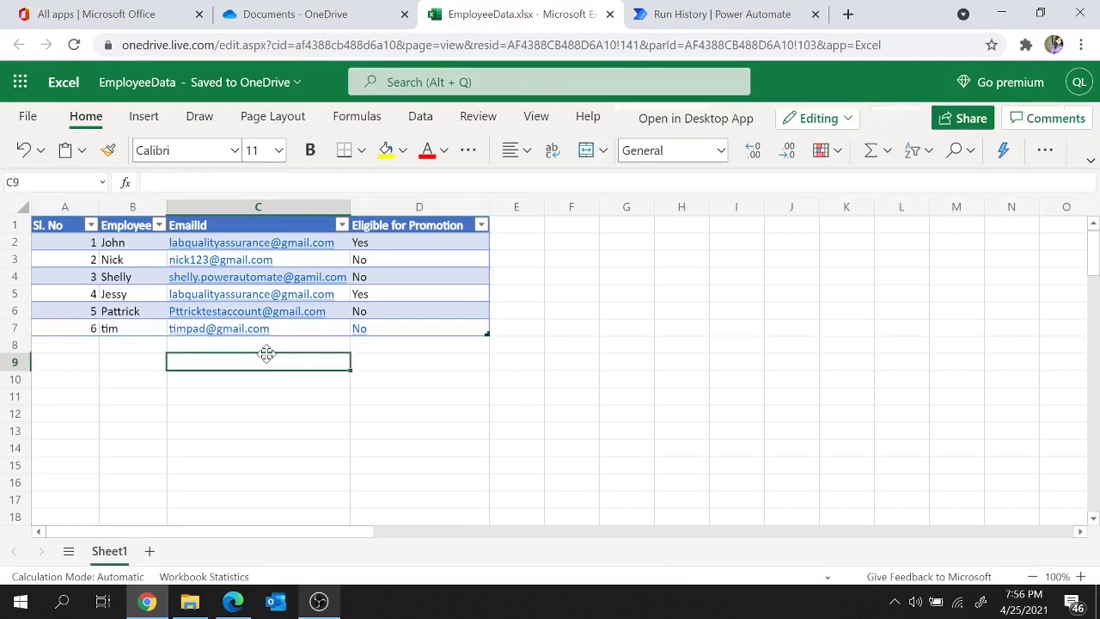
left_click(753, 6)
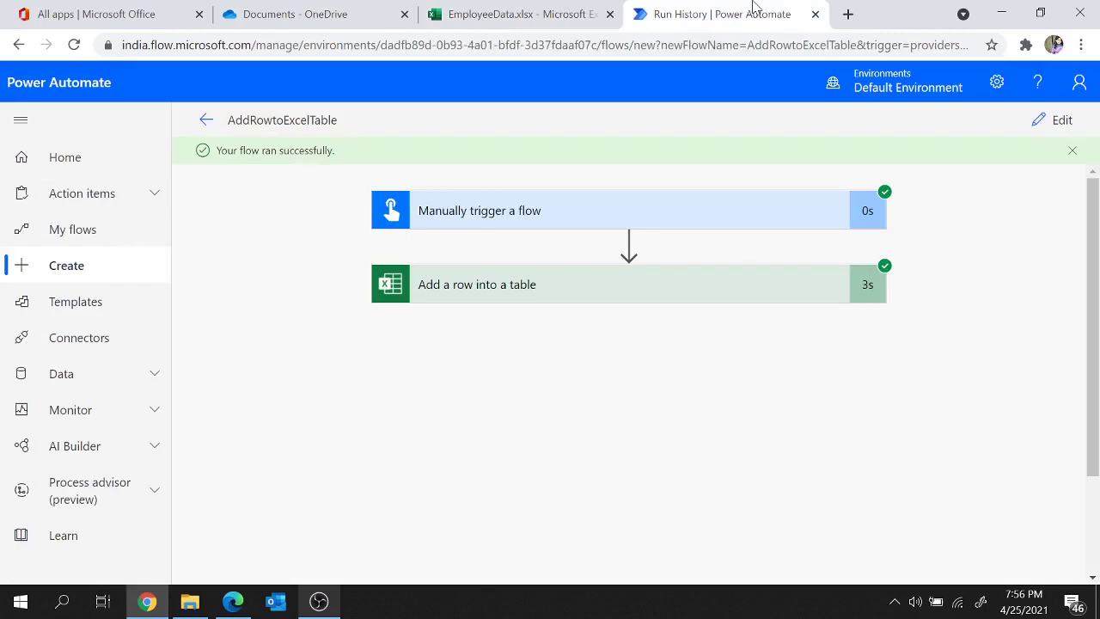
Step: Reopen AddRowtoExcelTable in the editor and bring up insert options between trigger and Add a row step
left_click(206, 123)
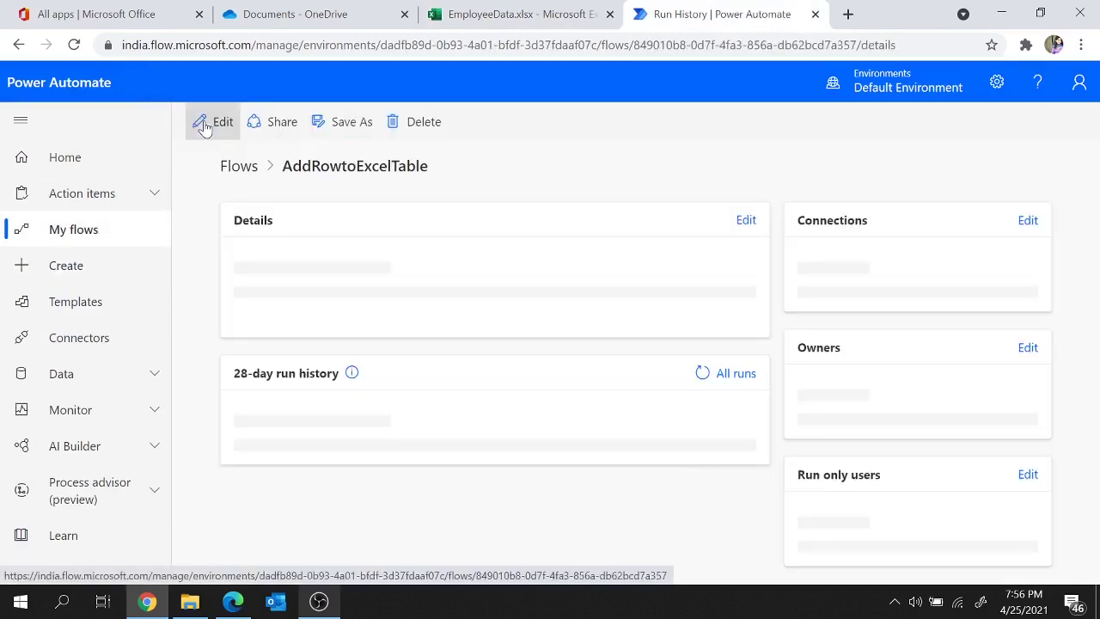
left_click(221, 121)
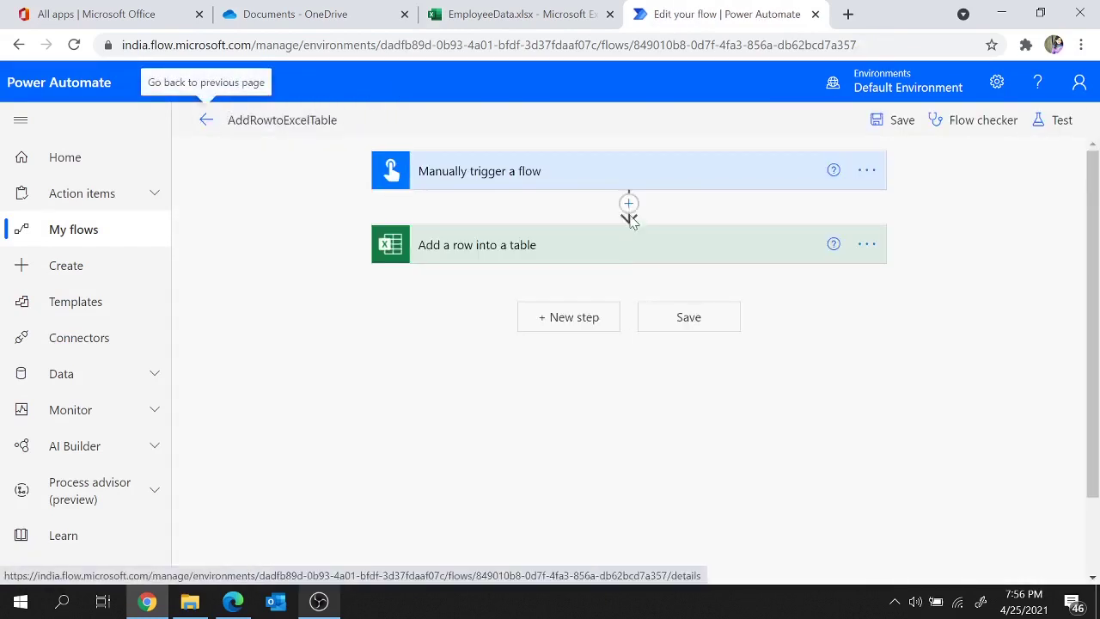
mouse_move(630, 208)
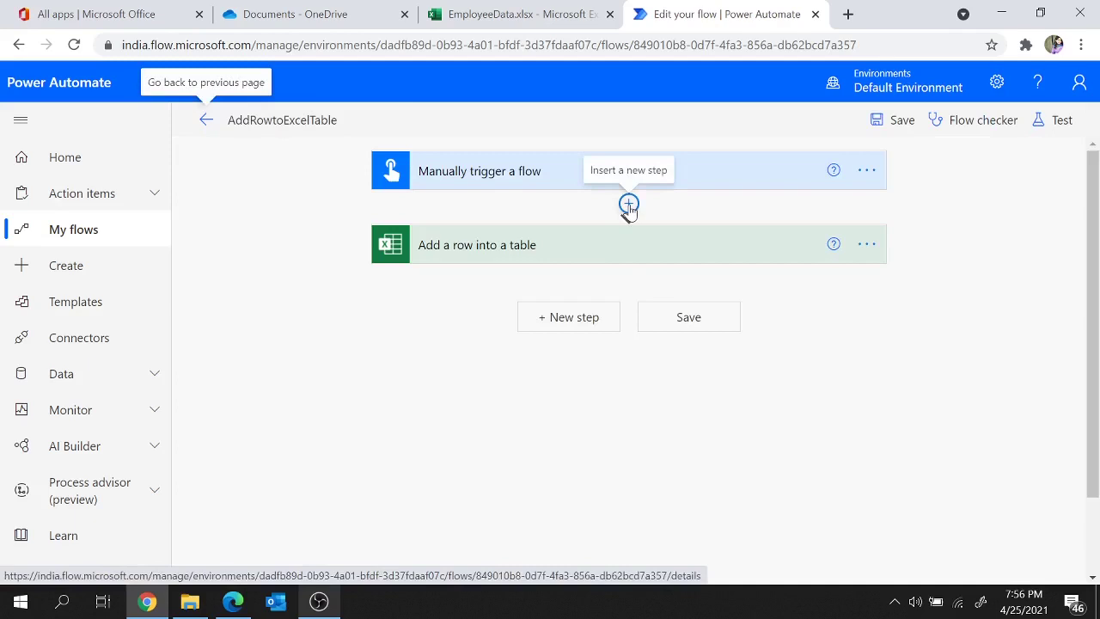
left_click(629, 205)
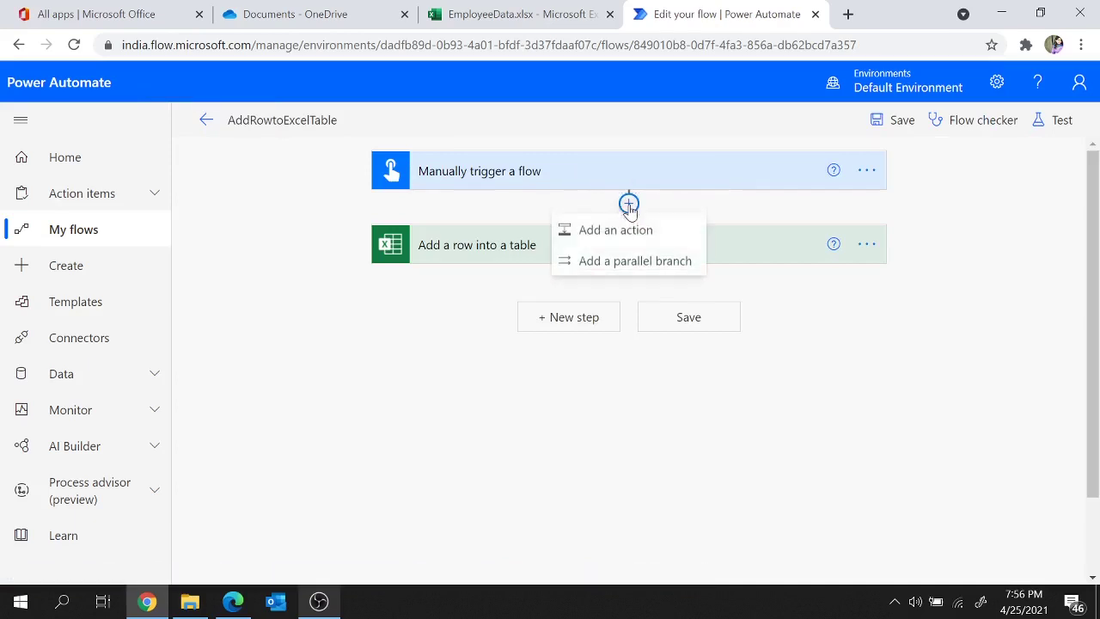
Step: Insert an Excel Online (OneDrive) 'Delete a row' action ahead of the Add a row into a table step
left_click(628, 229)
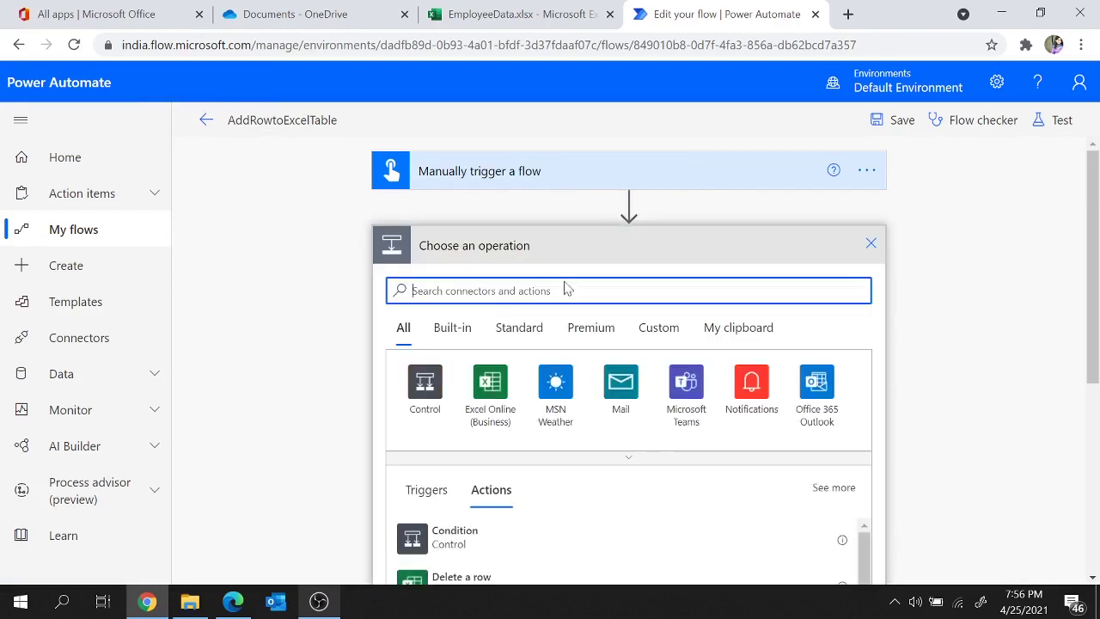
type("excel")
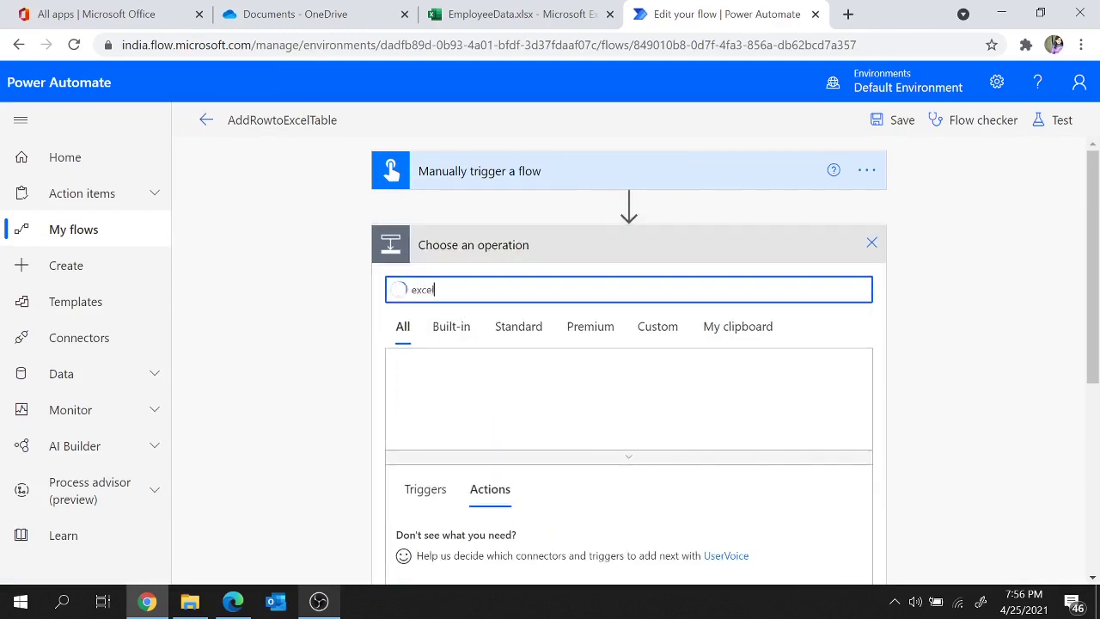
scroll(515, 492, "down", 3)
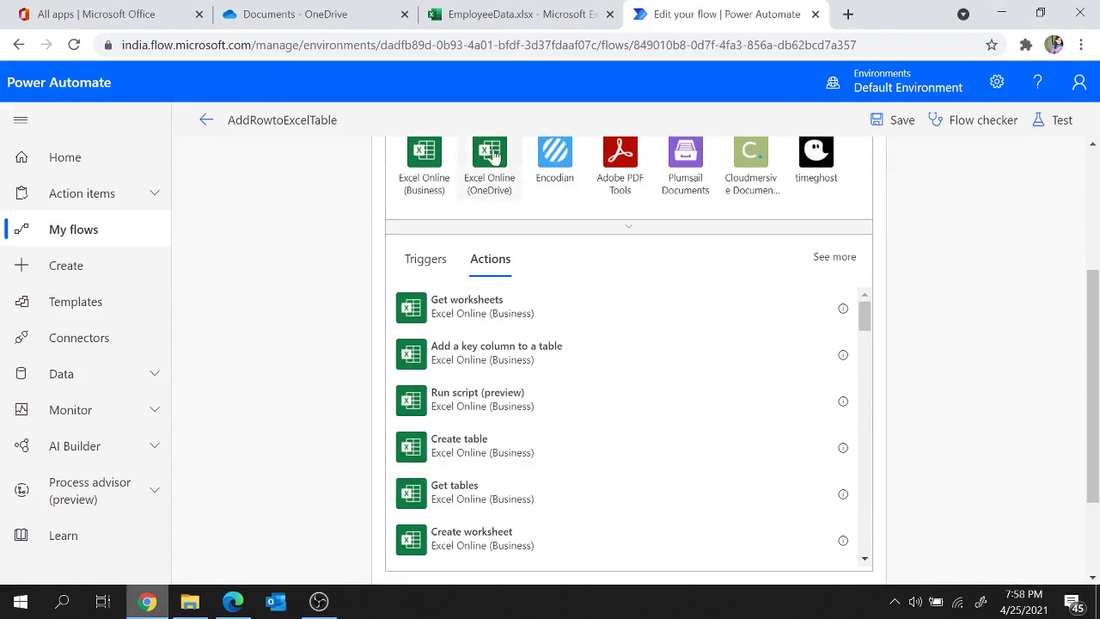
left_click(490, 155)
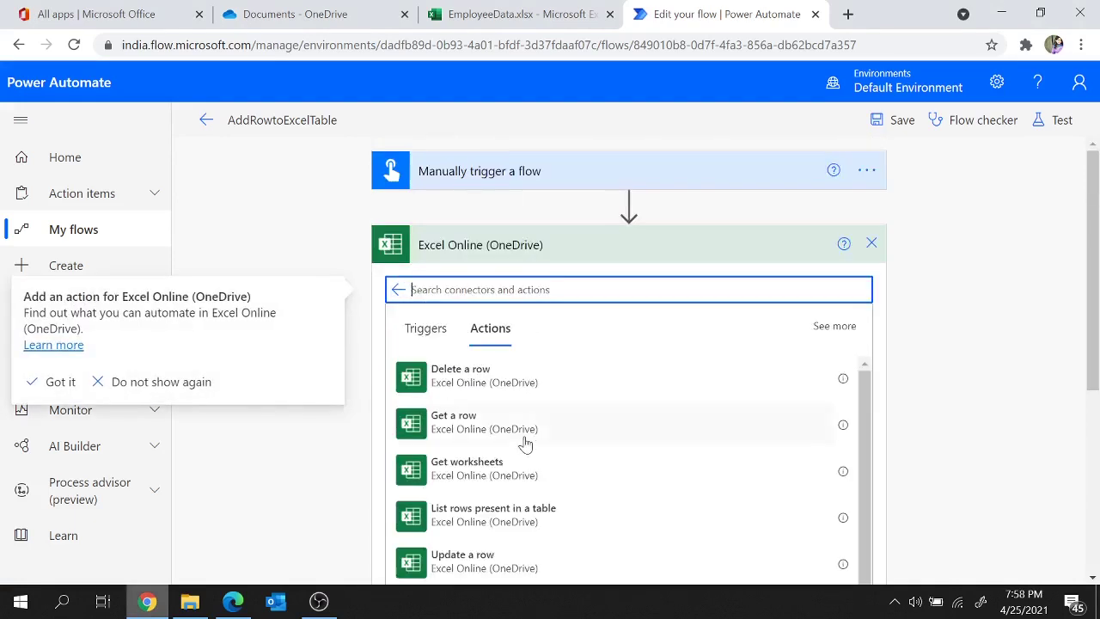
scroll(522, 444, "down", 2)
scroll(522, 445, "up", 2)
scroll(1027, 400, "down", 2)
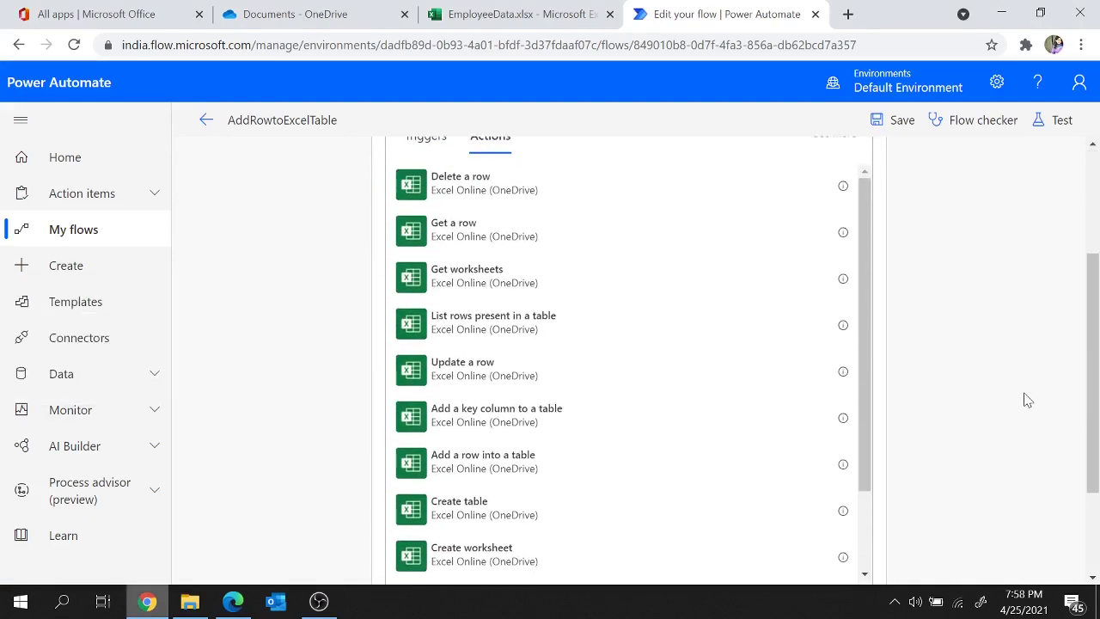
scroll(574, 344, "up", 1)
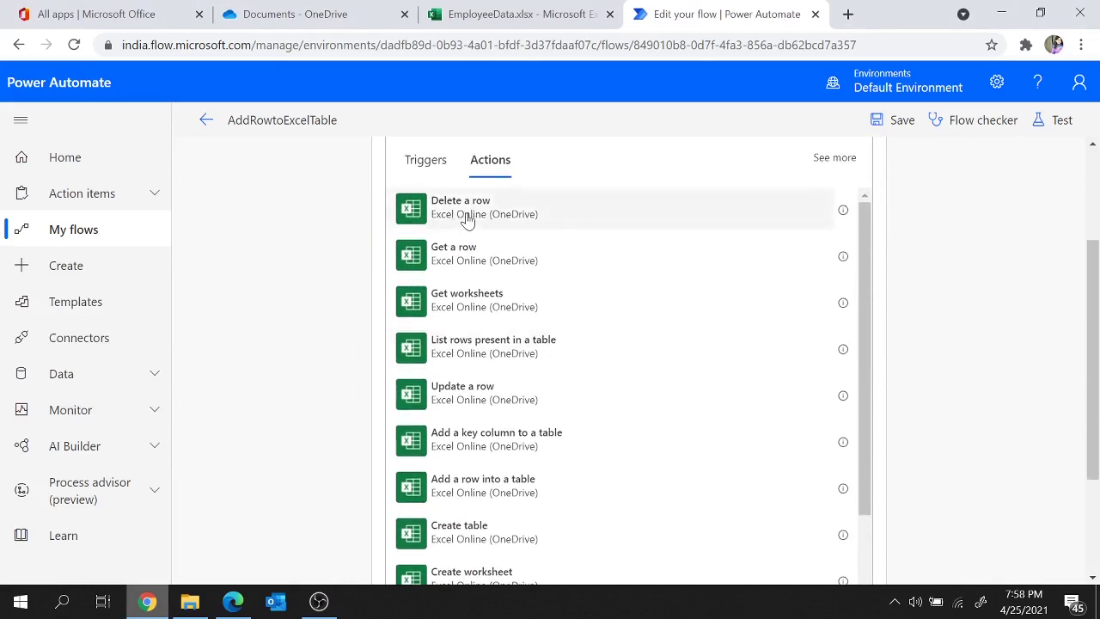
left_click(467, 220)
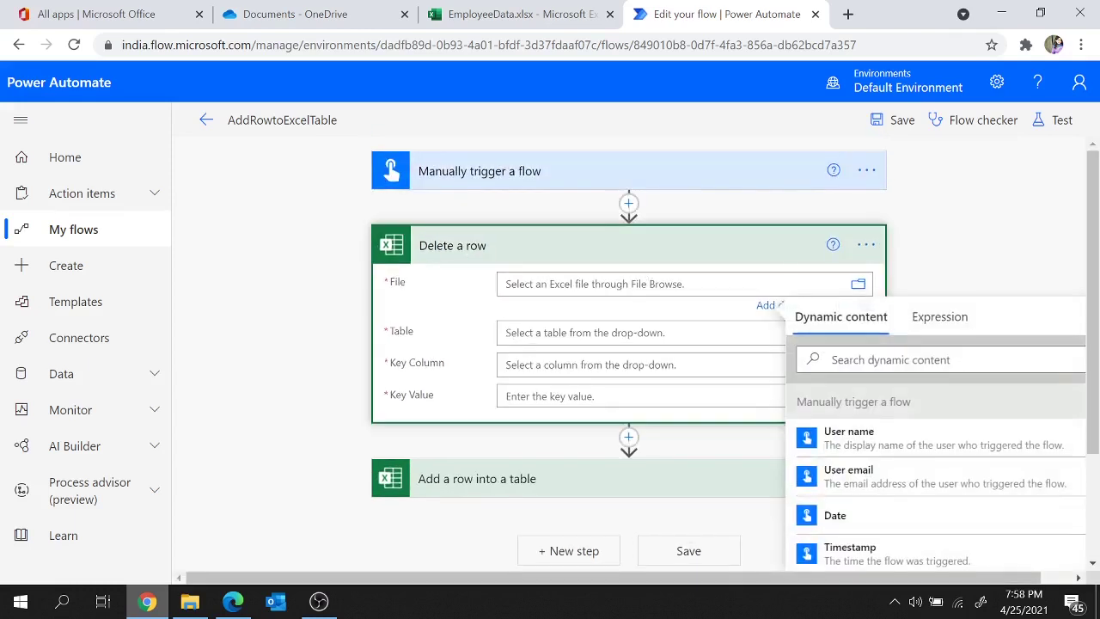
Step: Point Delete a row at /Documents/EmployeeData.xlsx and Table2, then return to the EmployeeData workbook
left_click(859, 285)
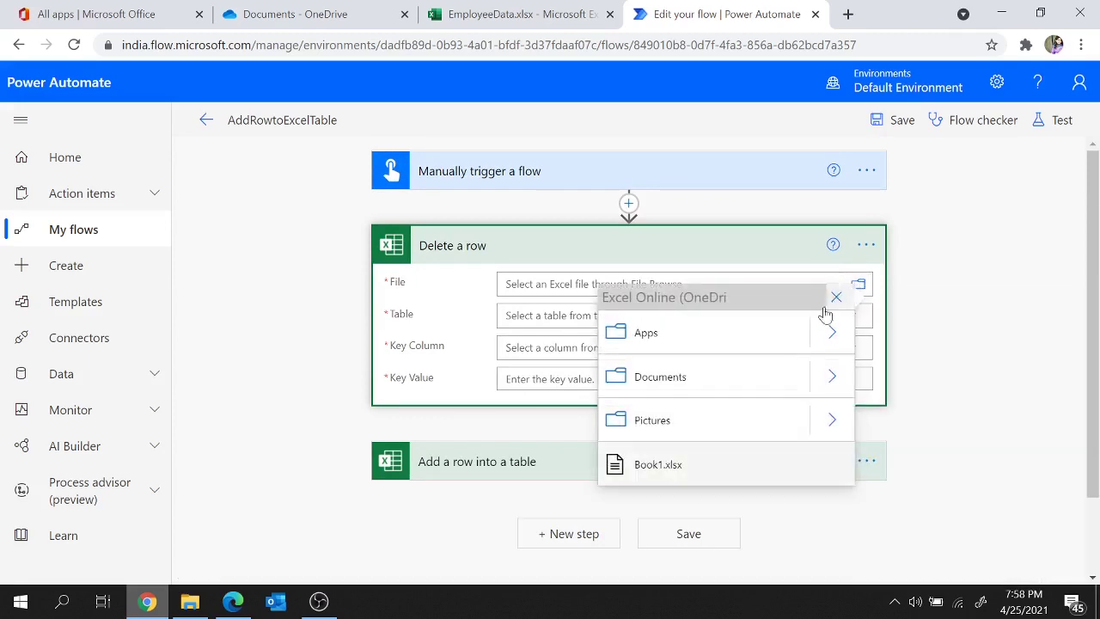
left_click(832, 378)
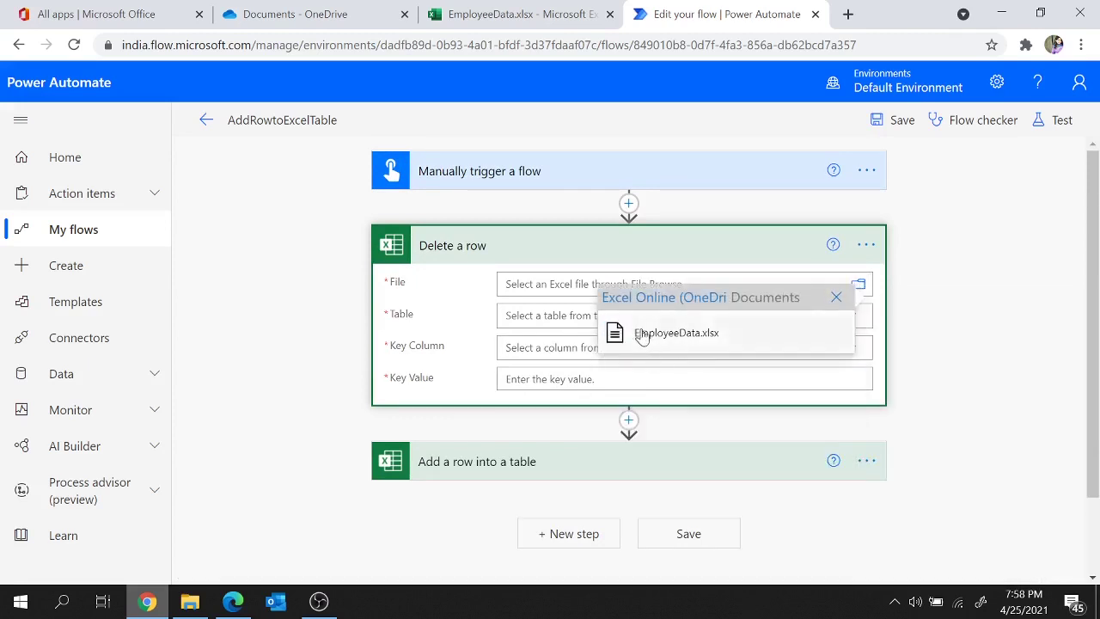
left_click(709, 344)
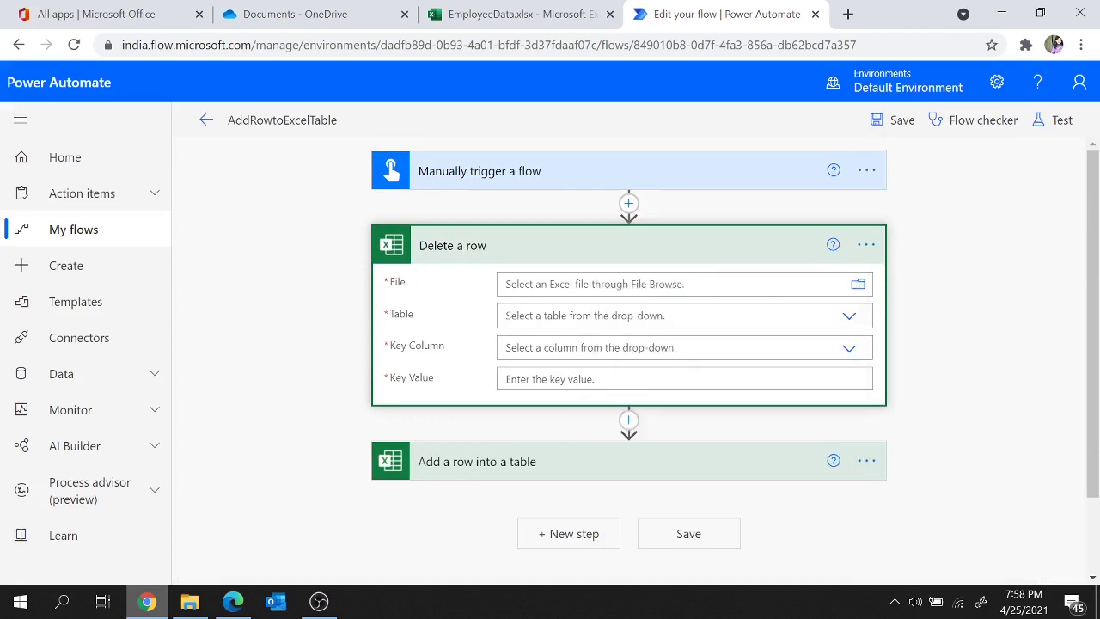
left_click(578, 315)
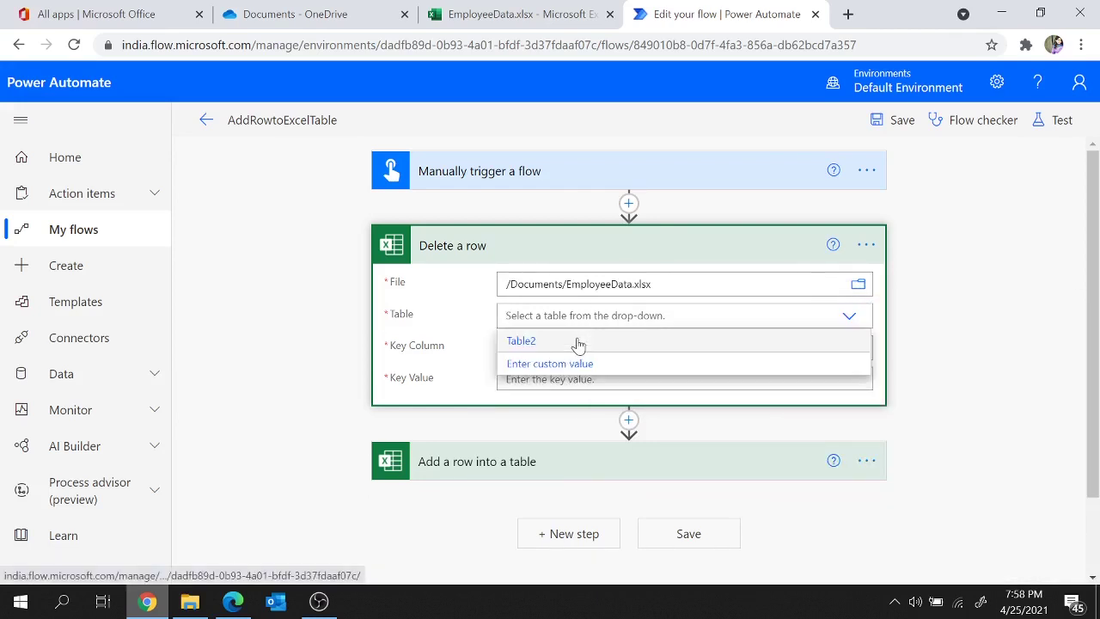
left_click(527, 343)
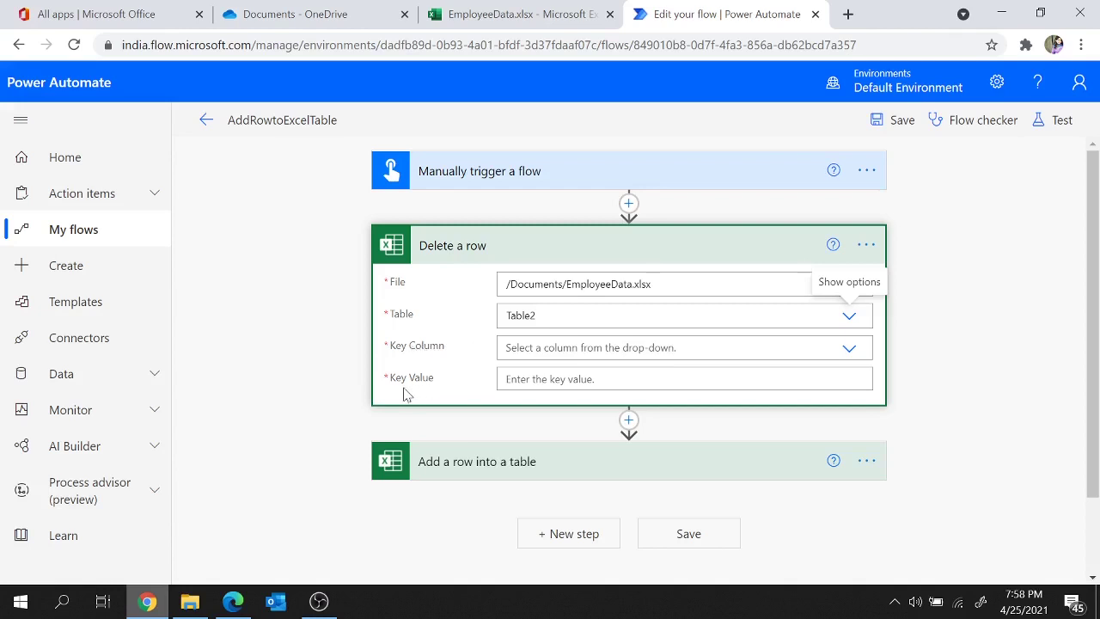
left_click(533, 7)
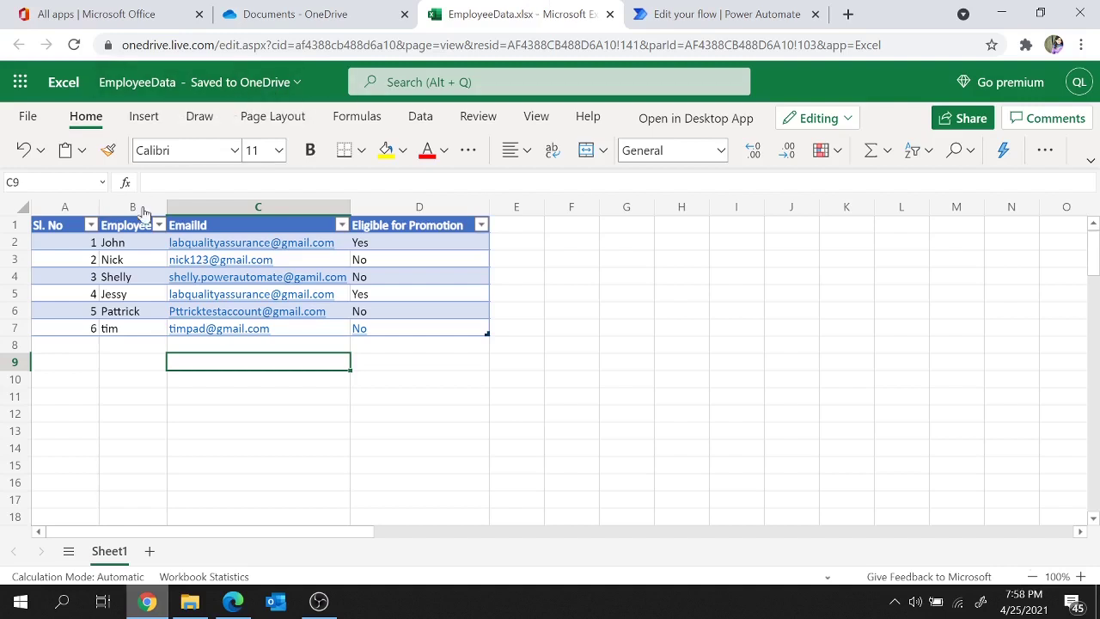
left_click(126, 227)
left_click(112, 334)
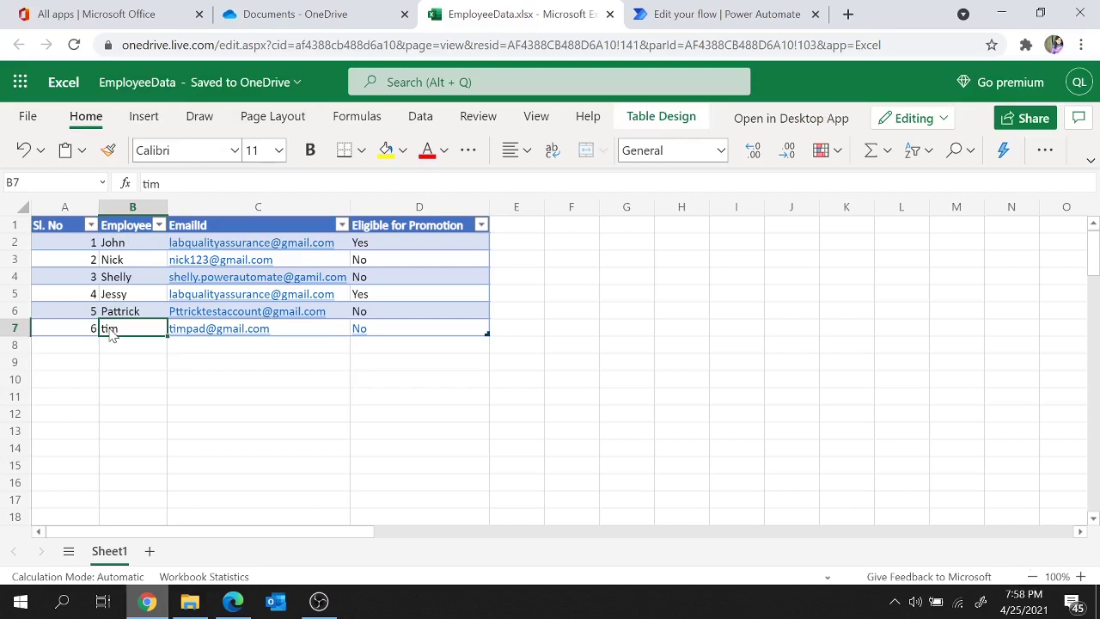
left_click(129, 227)
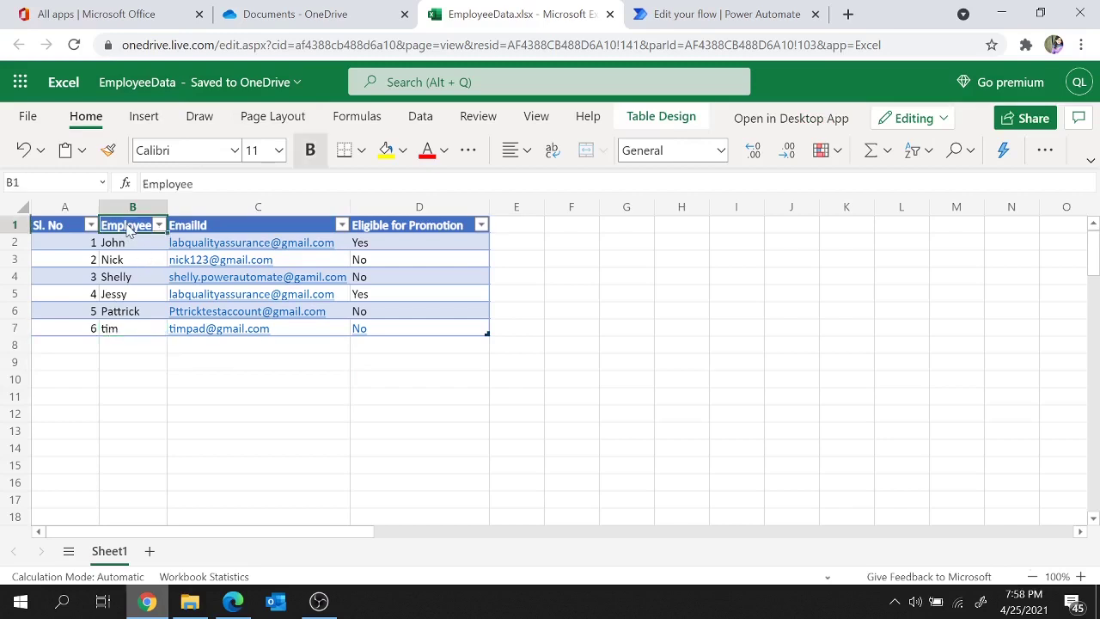
left_click(120, 331)
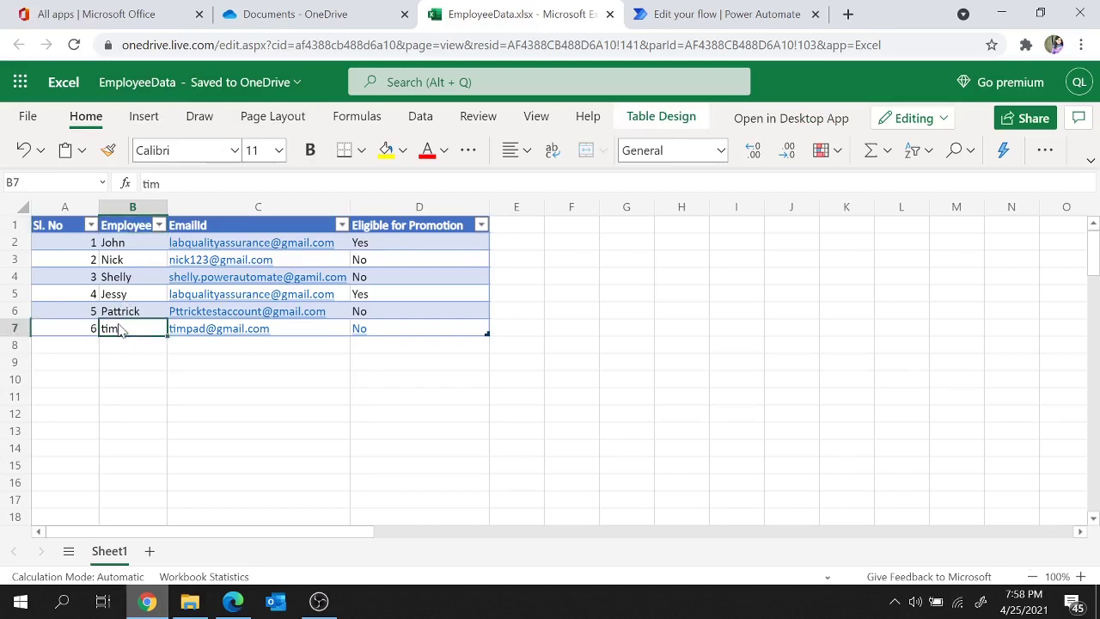
left_click(791, 10)
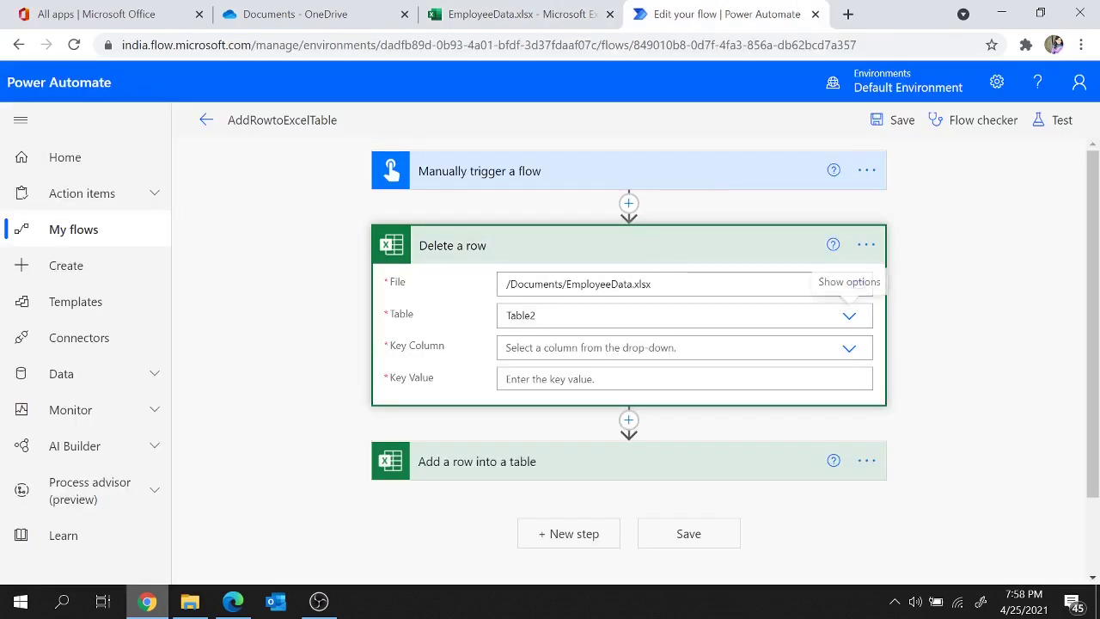
Step: Set Key Column to Employee with the last employee's name as Key Value, and save the flow
left_click(520, 348)
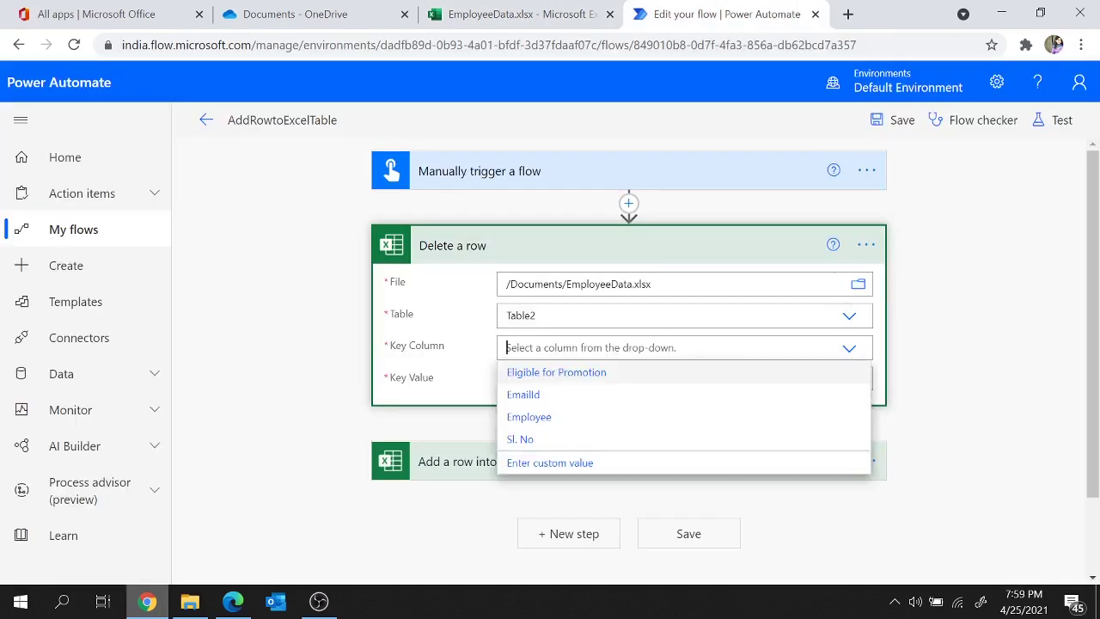
left_click(530, 419)
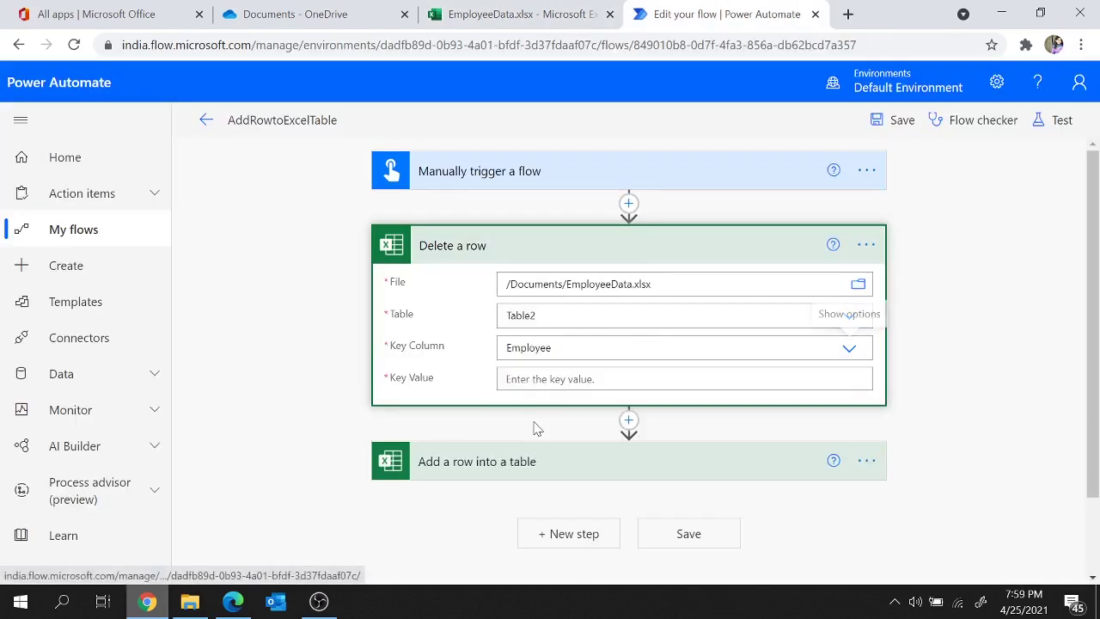
left_click(550, 379)
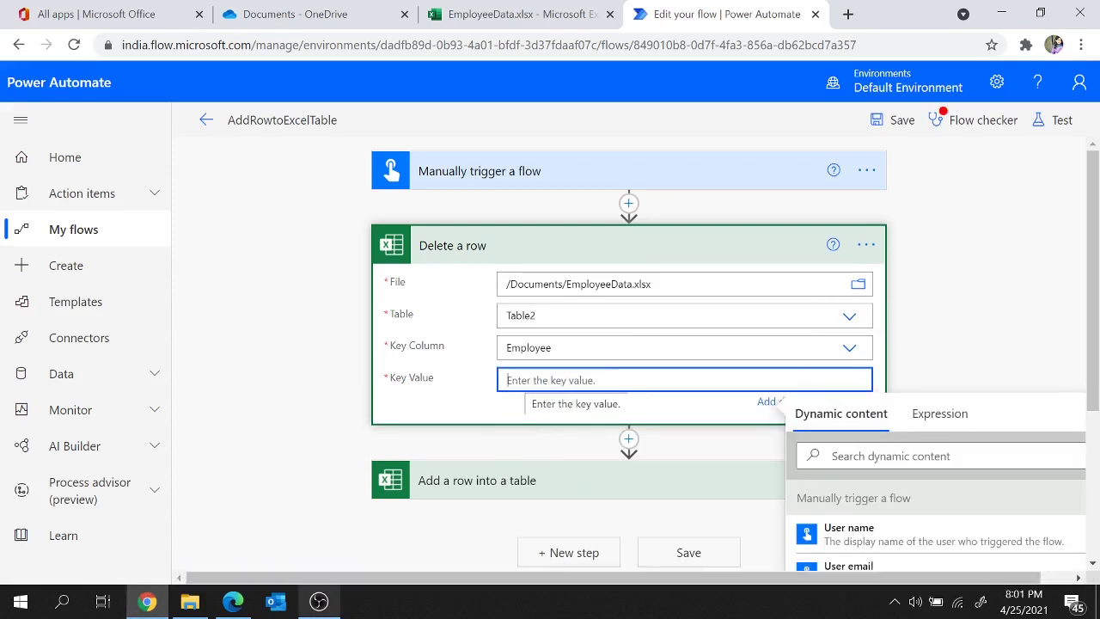
type("tim")
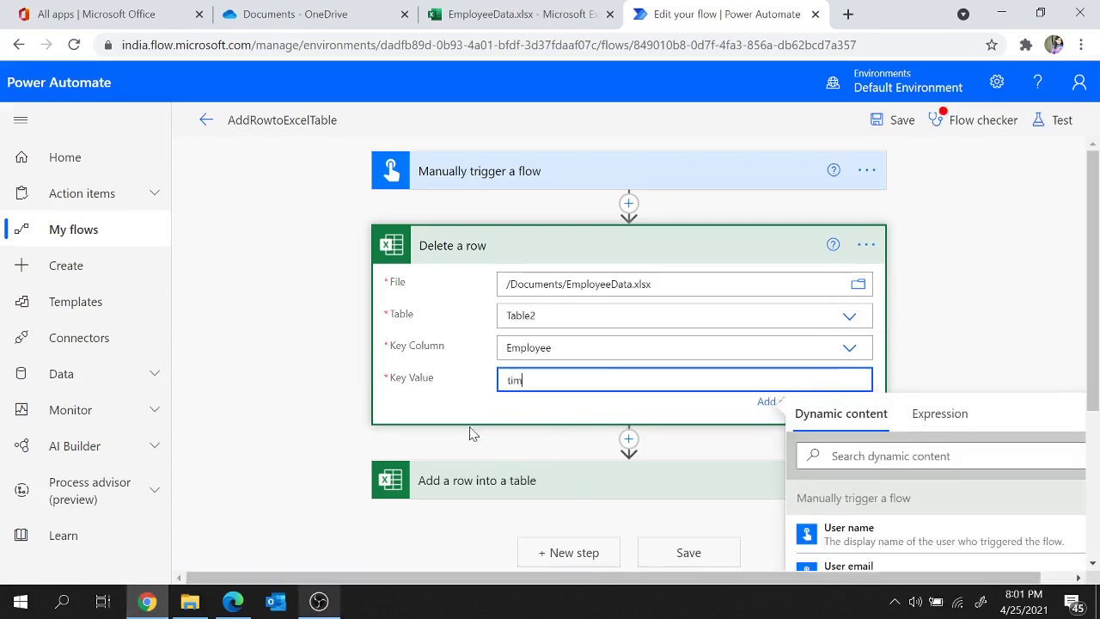
left_click(471, 433)
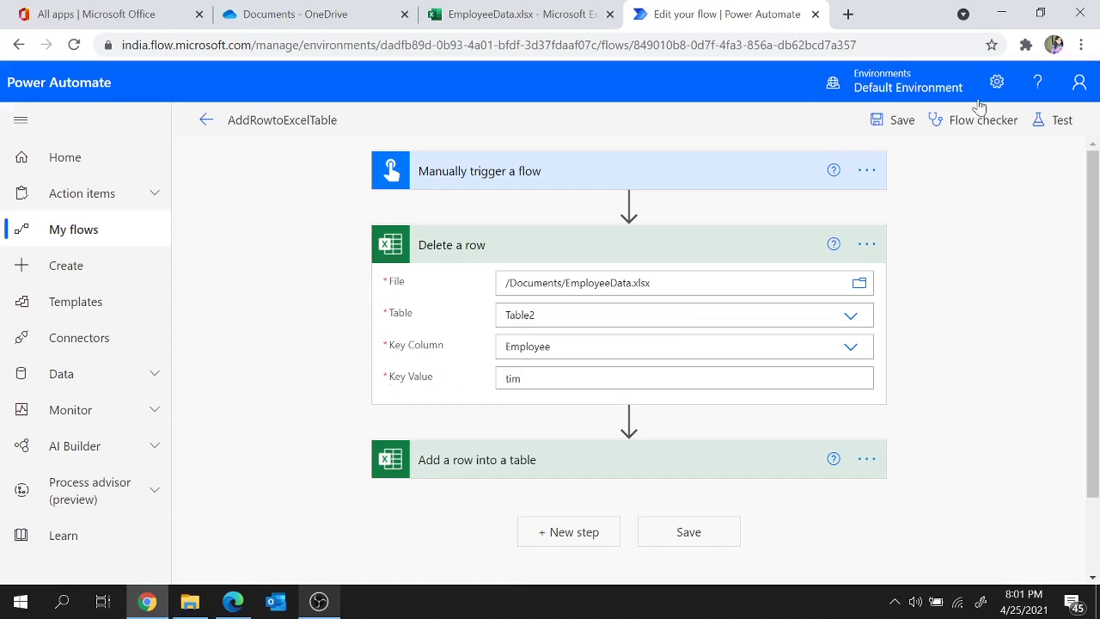
left_click(886, 128)
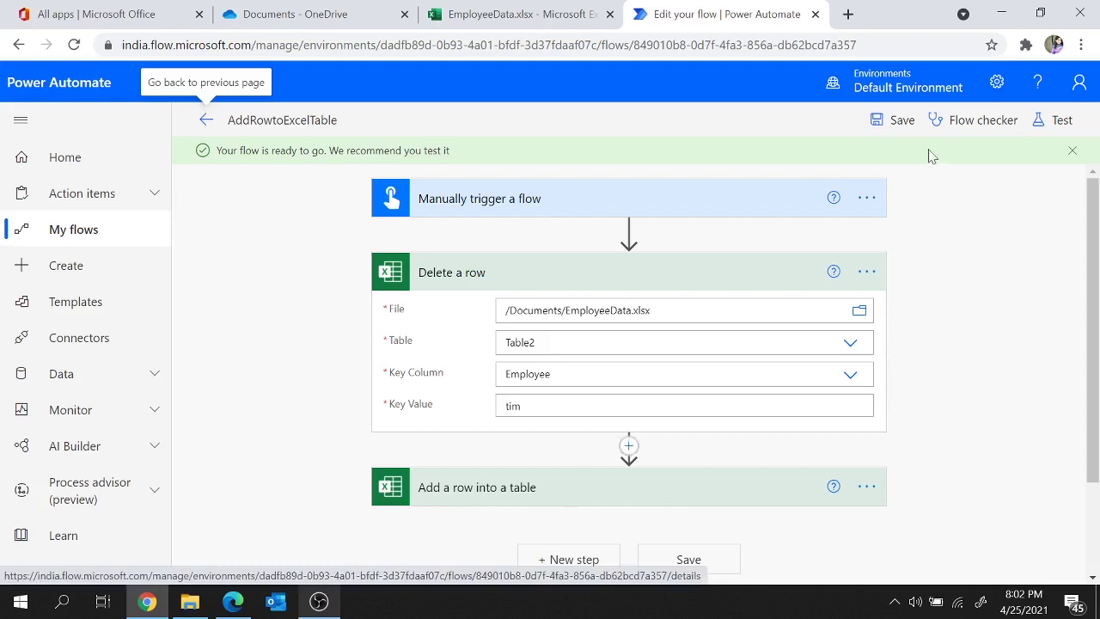
left_click(1062, 121)
Step: Run a manual test with Sl.No 10, the new employee's name and e-mail, and promotion Yes
left_click(869, 168)
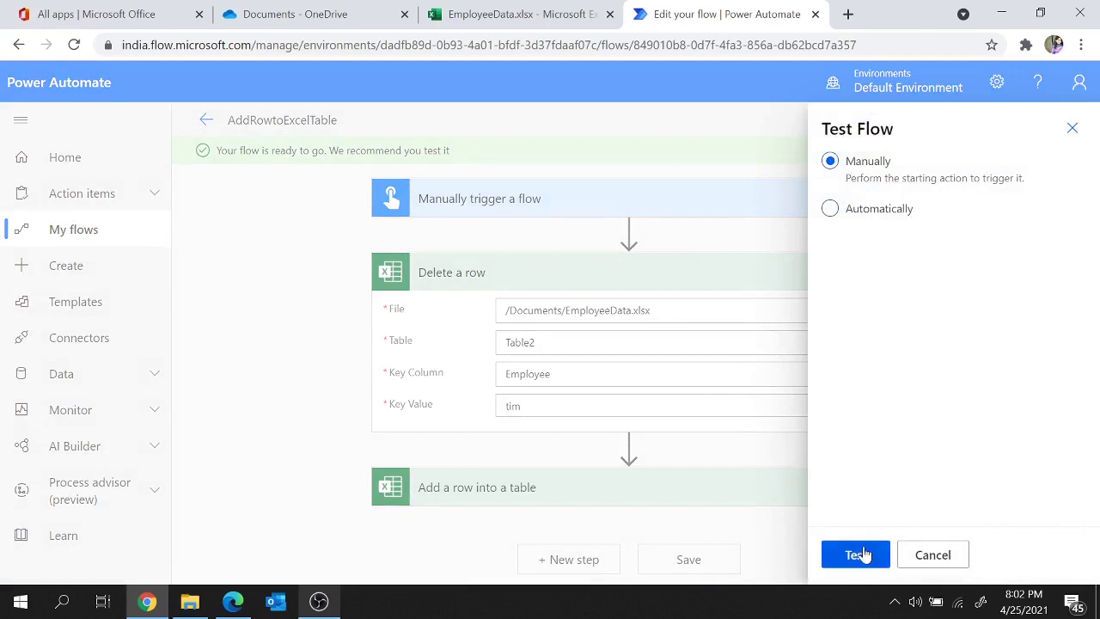
left_click(863, 555)
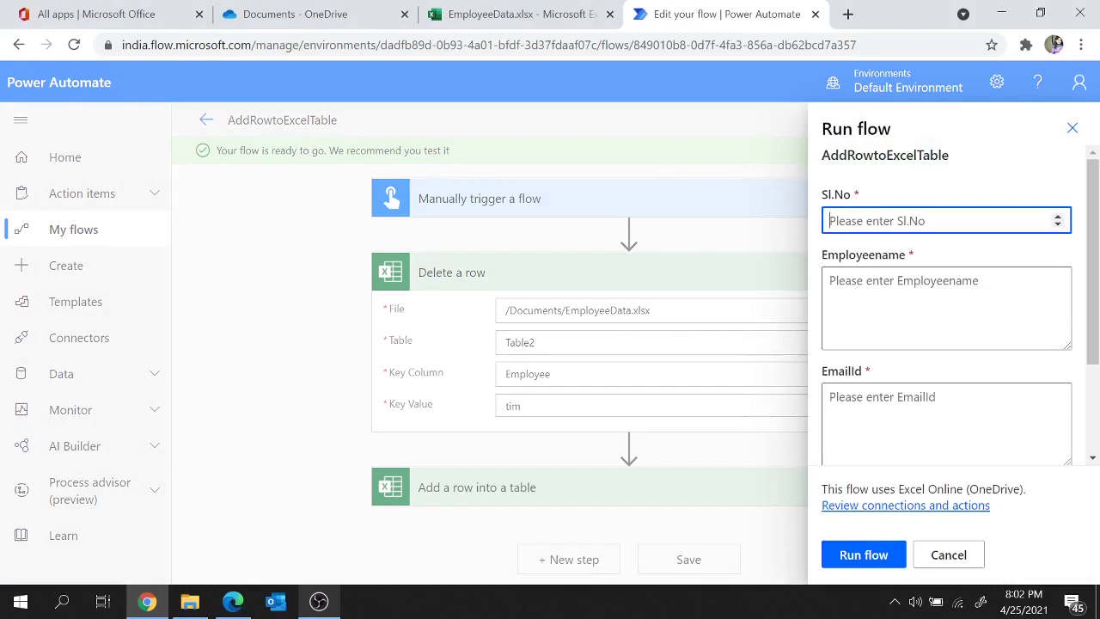
type("10")
left_click(830, 281)
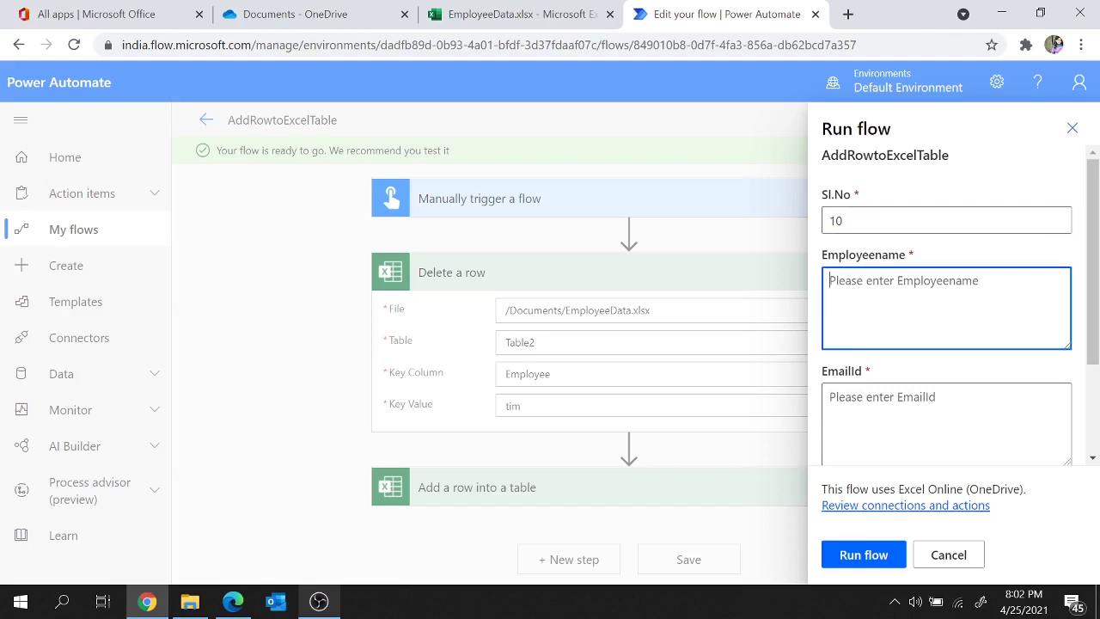
type("Stef")
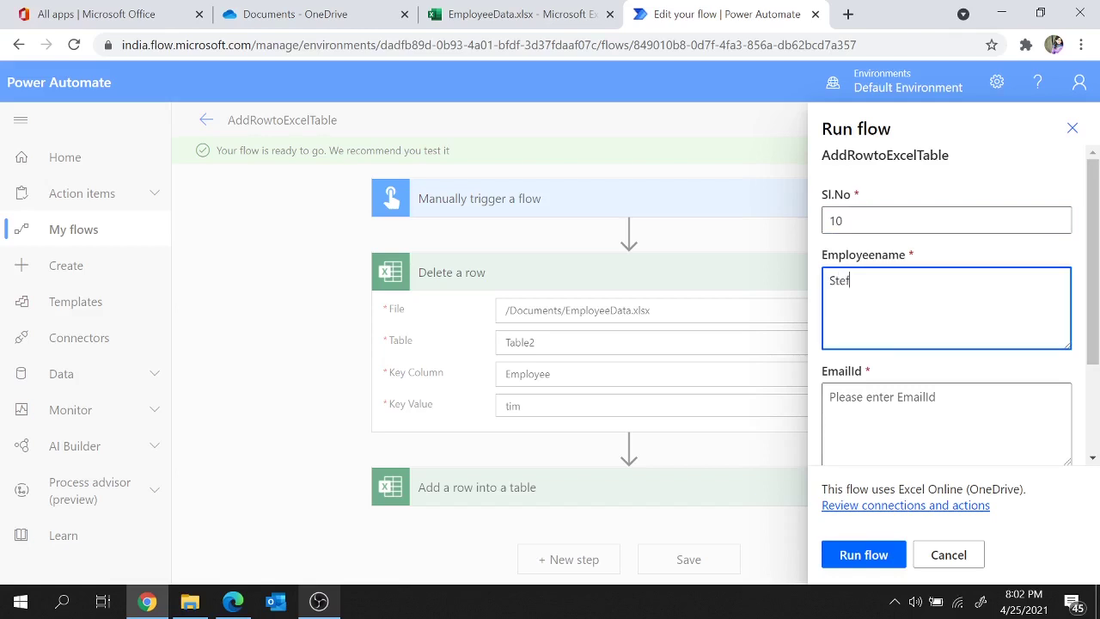
left_click(830, 397)
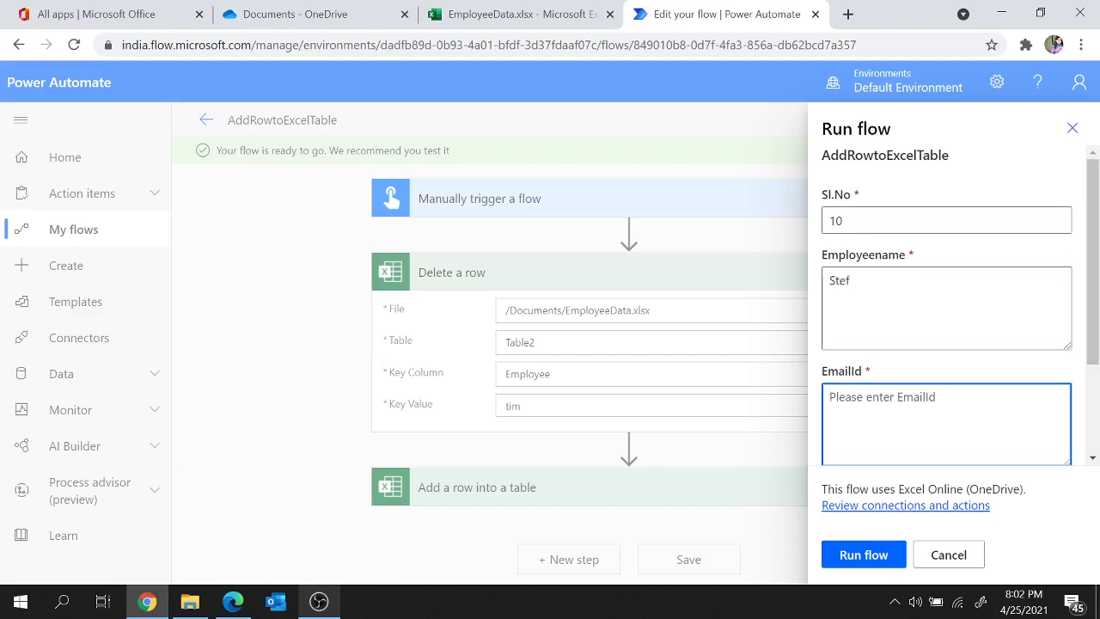
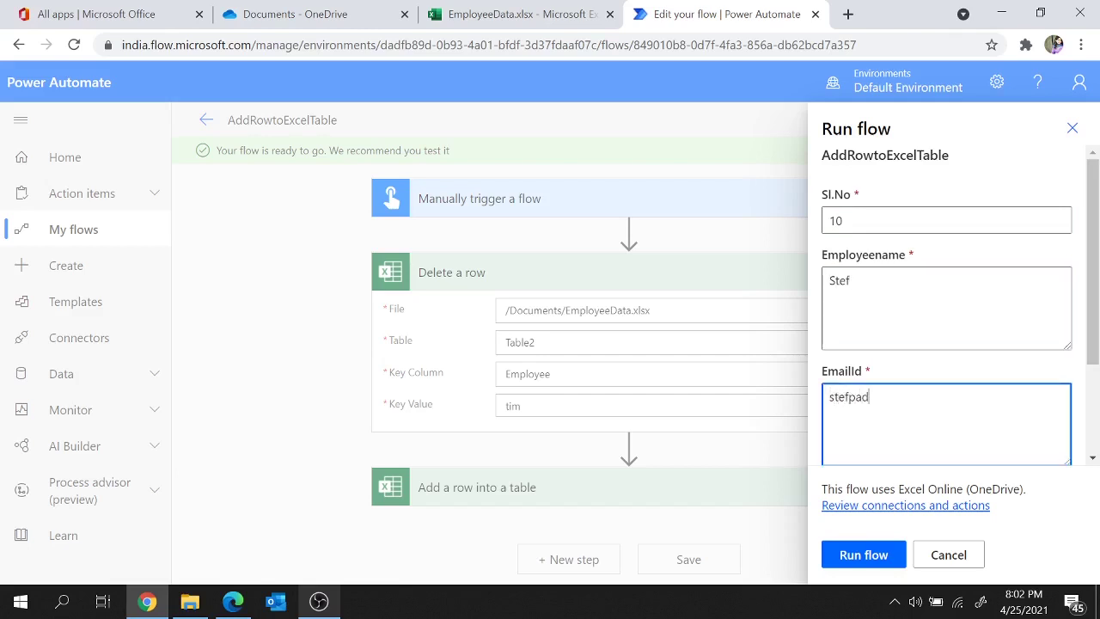
key("Tab")
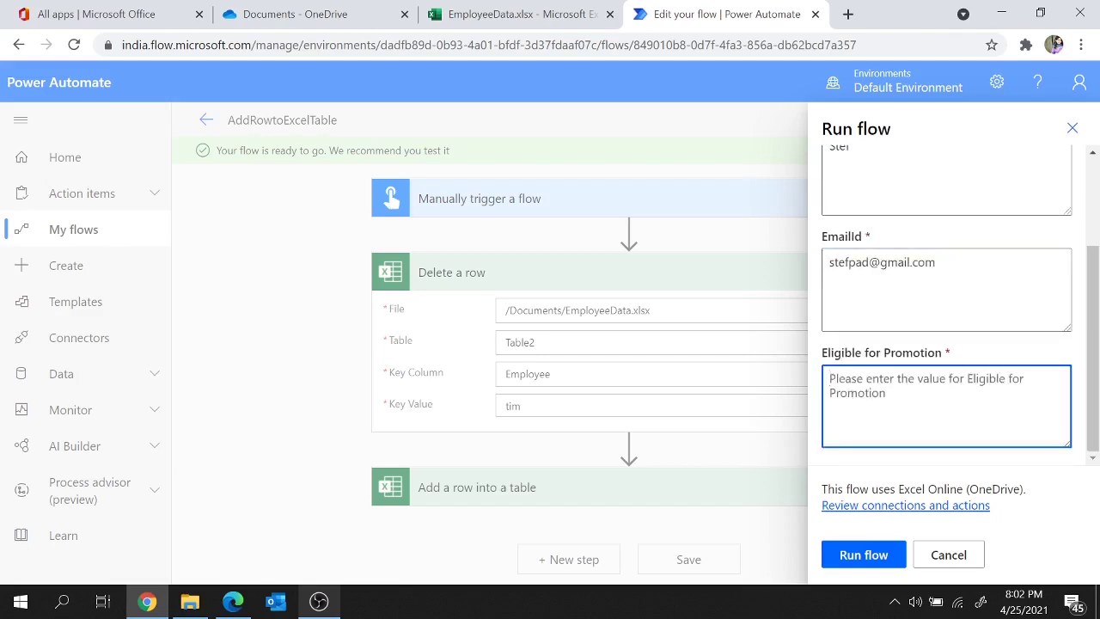
type("Yes")
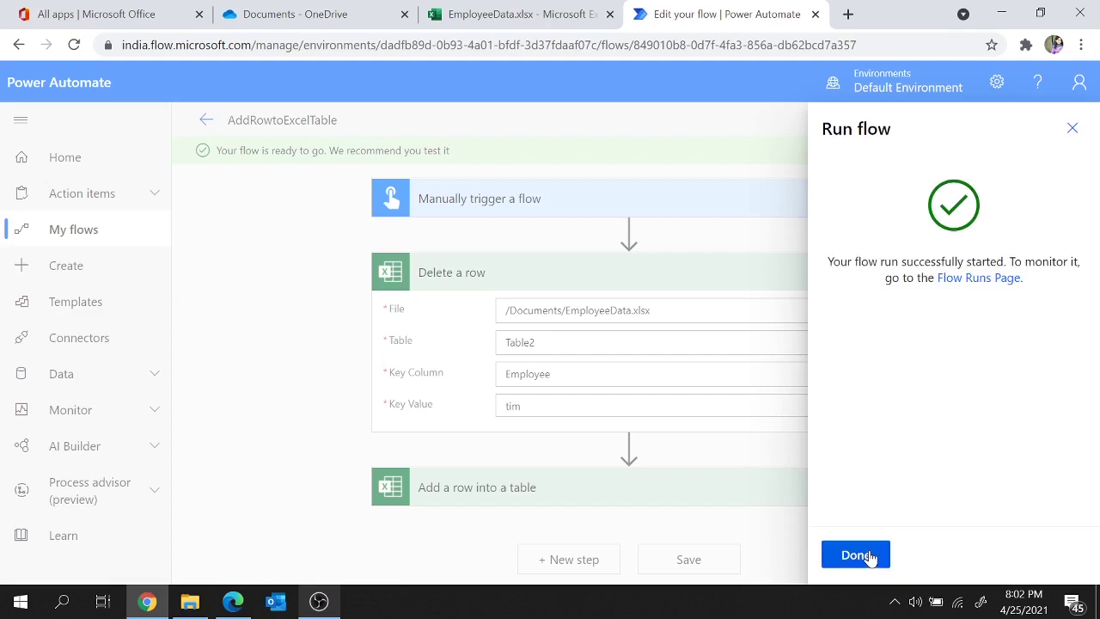
left_click(860, 555)
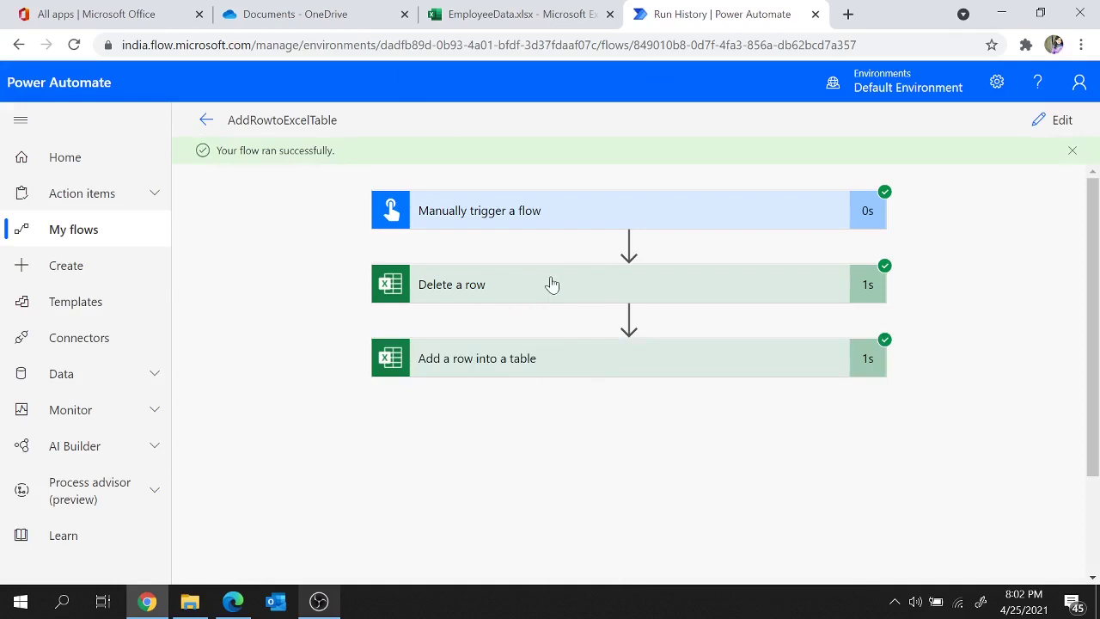
Step: Check row 7 holds employee 10 with promotion Yes, then open the AddRowtoExcelTable details page
left_click(479, 14)
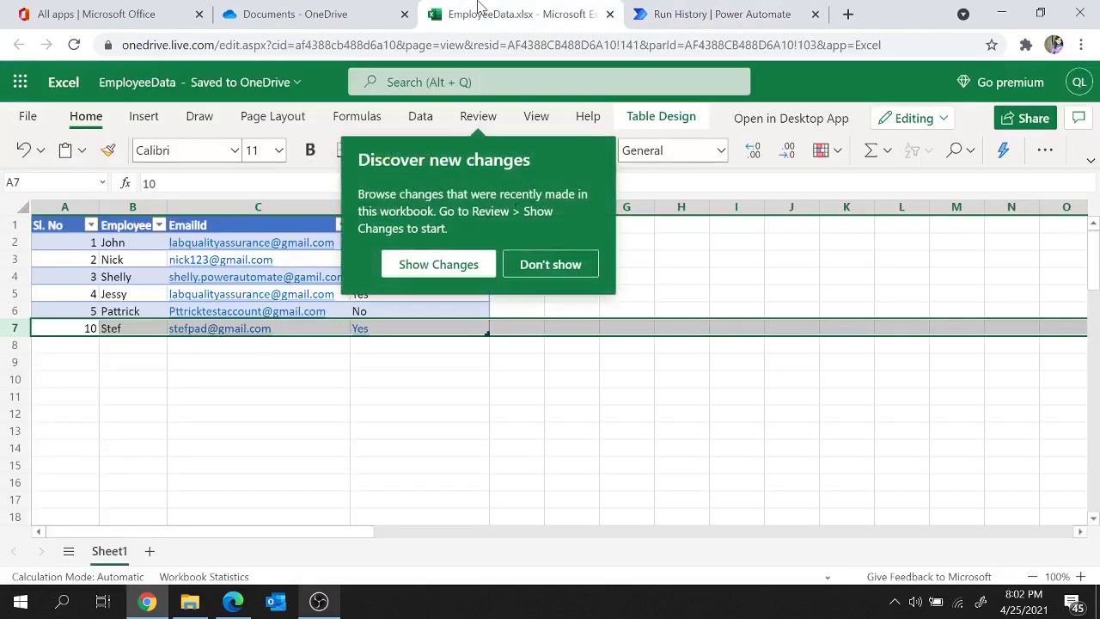
left_click(253, 384)
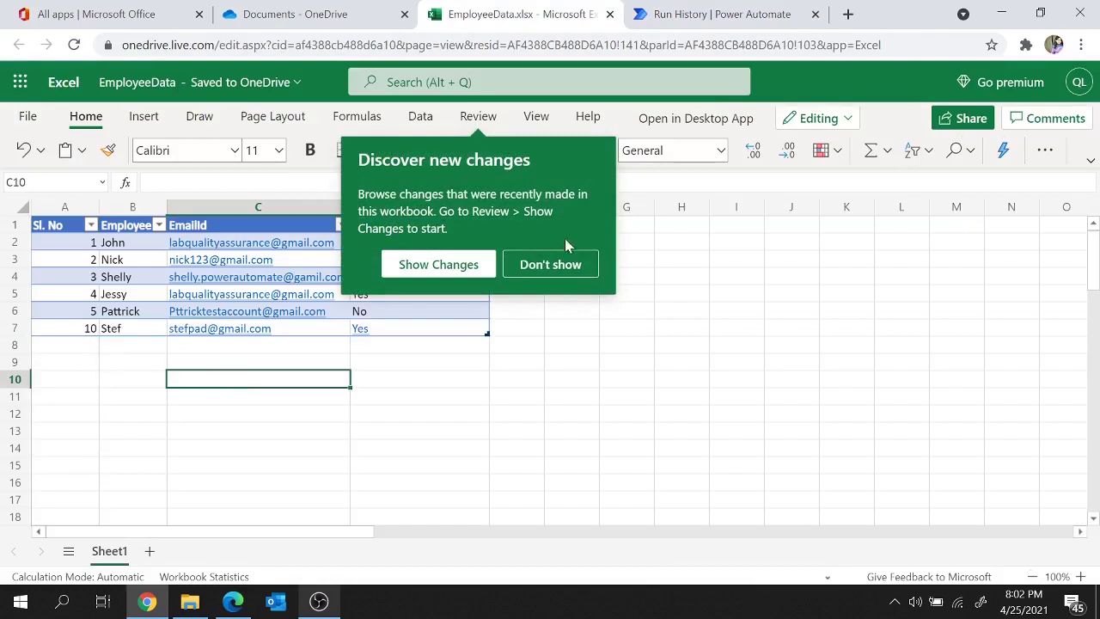
left_click(559, 265)
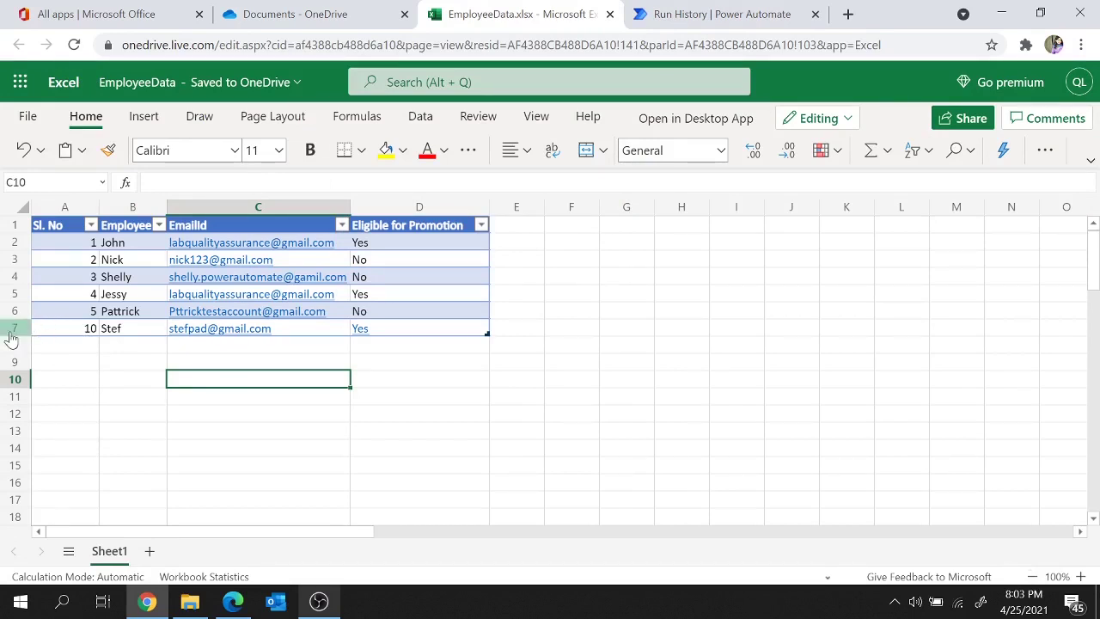
left_click_drag(56, 335, 422, 336)
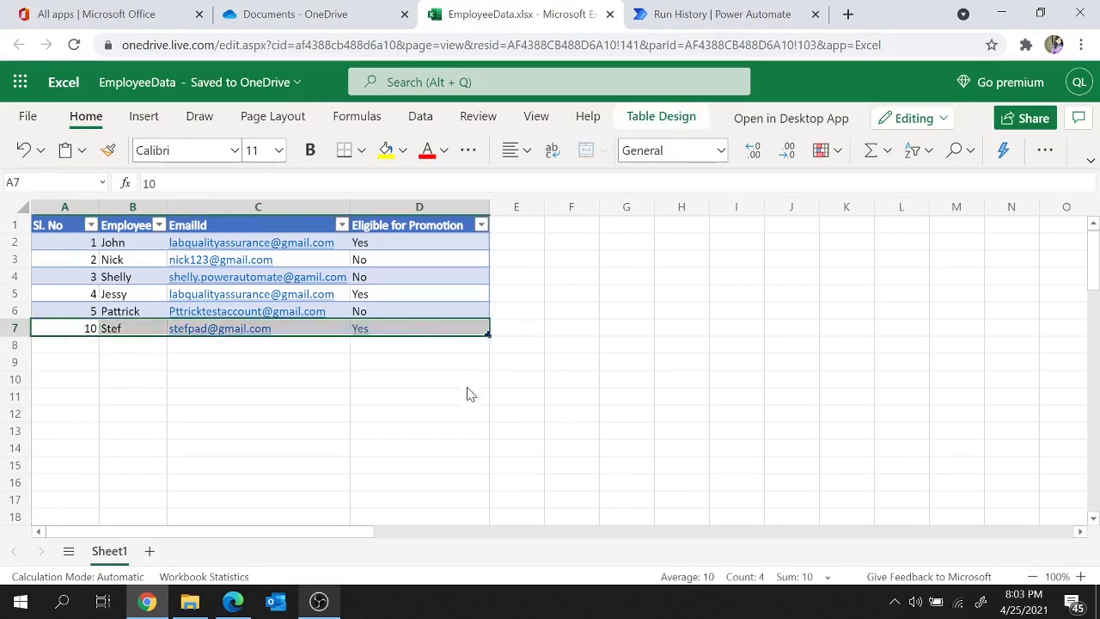
left_click(721, 9)
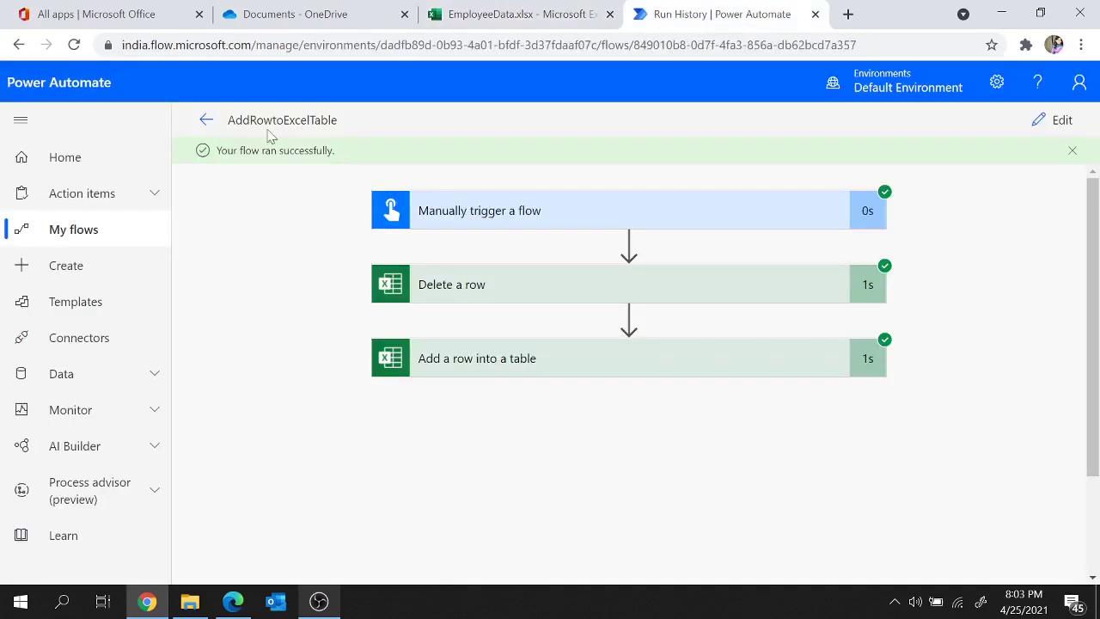
left_click(205, 120)
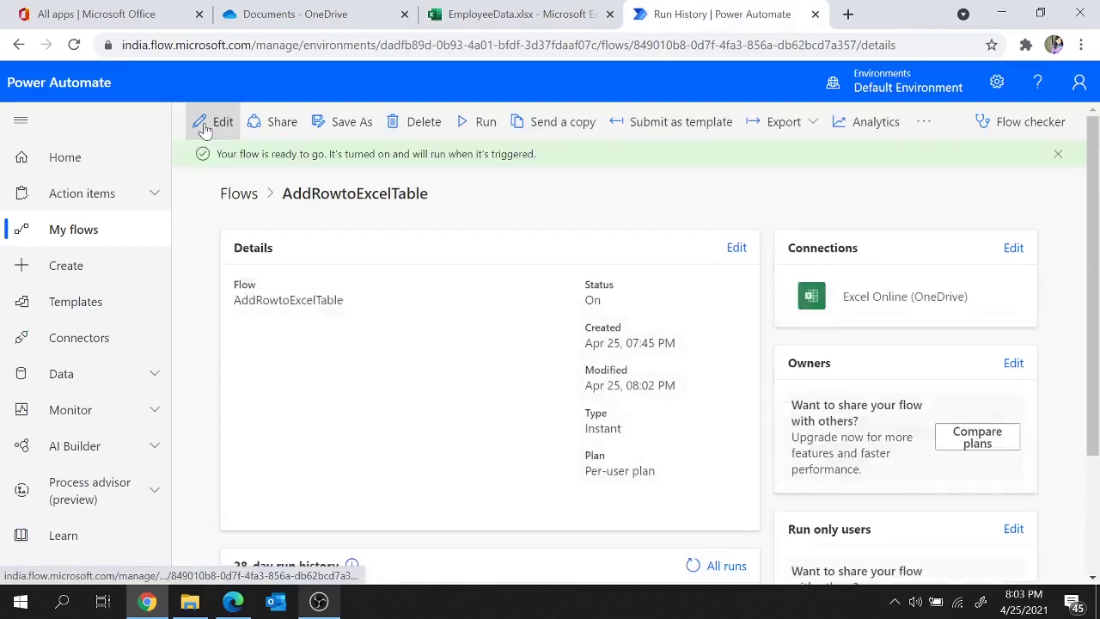